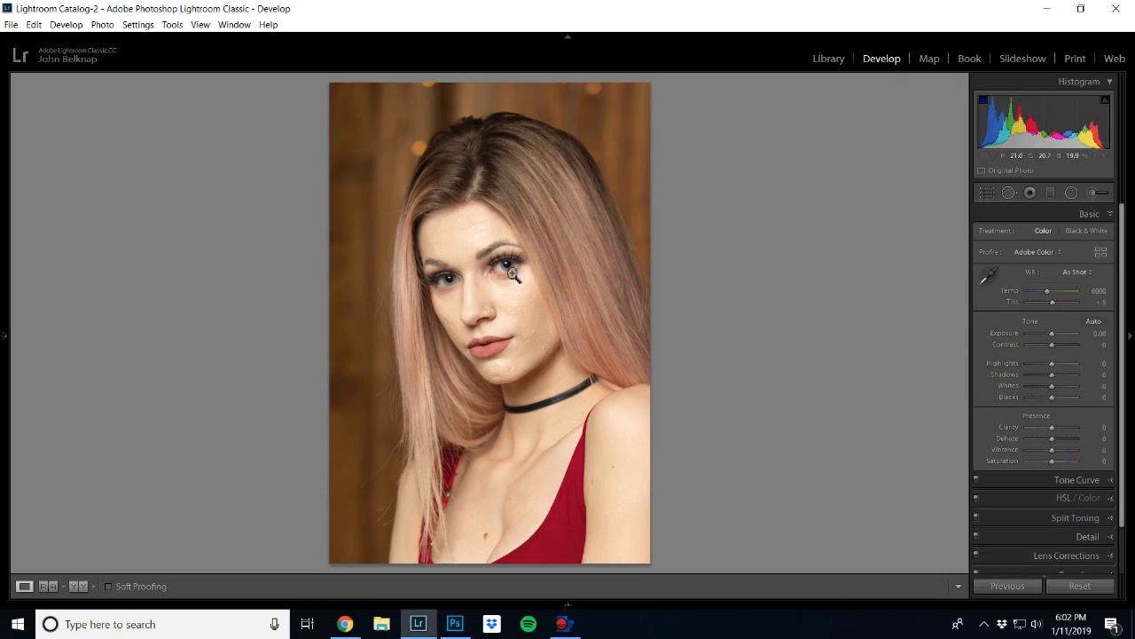
Darken the eyebrow on the right side of the face using a small Adjustment Brush with the Exposure effect at −0.96
left_click(475, 265)
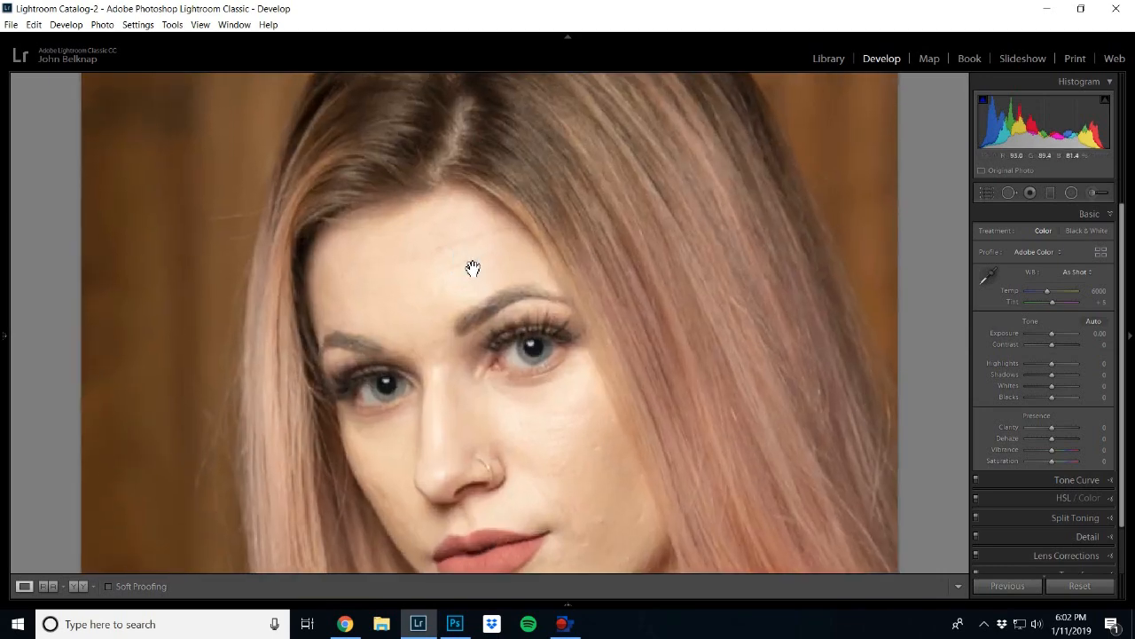
left_click_drag(537, 377, 563, 292)
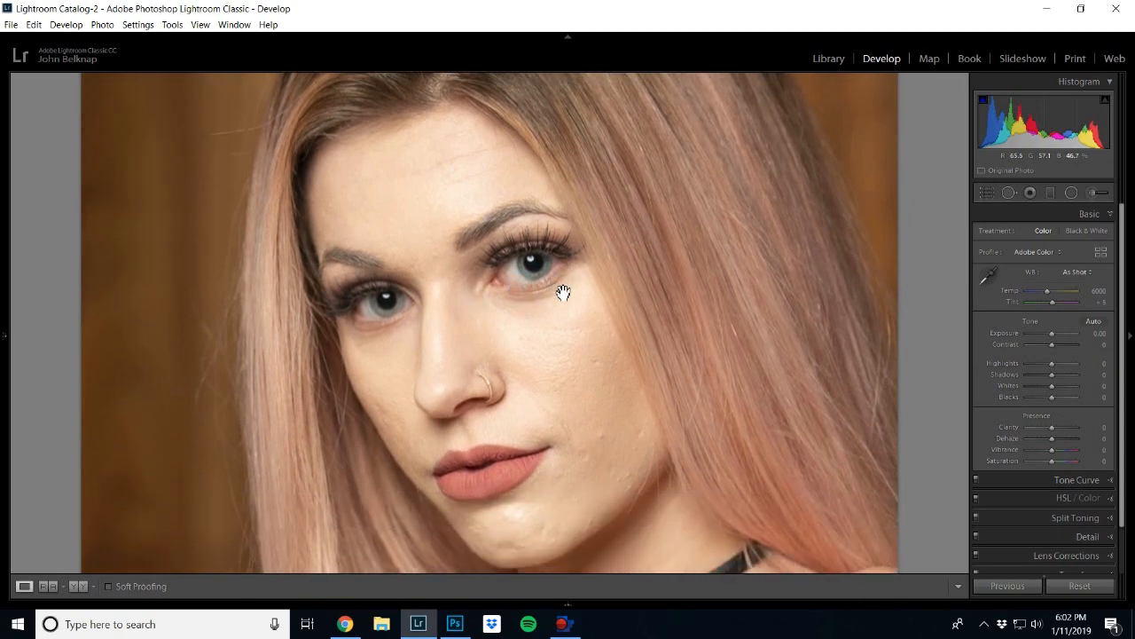
left_click(1093, 195)
left_click(1047, 233)
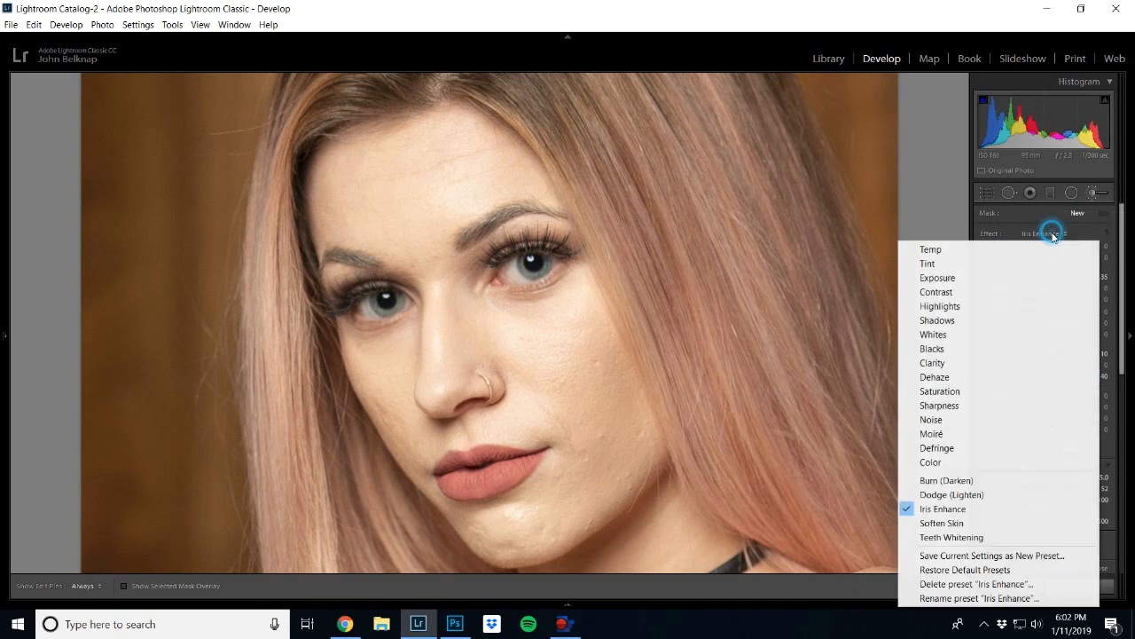
left_click(1001, 276)
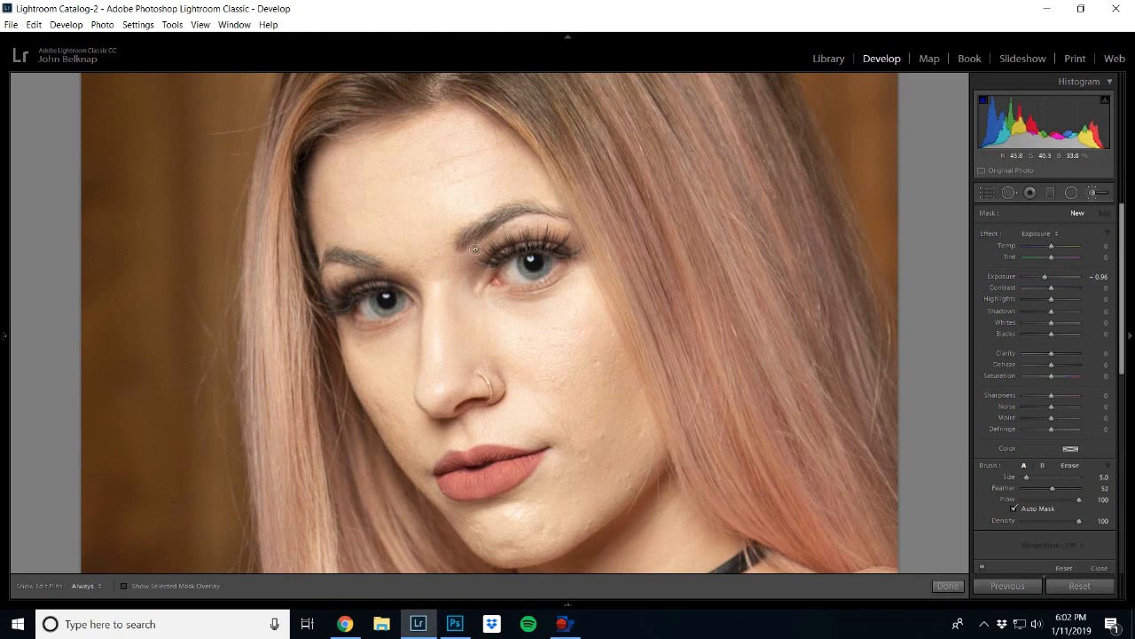
key("bracketleft")
key("h")
left_click_drag(503, 228, 533, 219)
key("h")
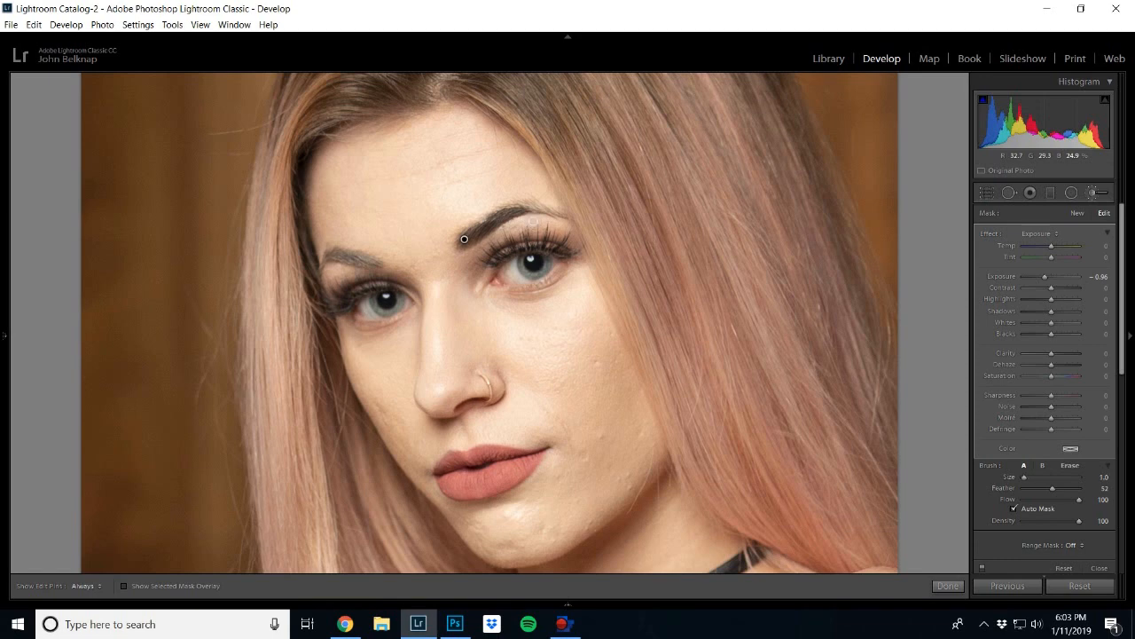
Brush the same darkening over the eyebrow on the left side of the face with brush size 3.0
key("h")
key("h")
scroll(385, 251, "up", 2)
mouse_move(384, 272)
left_mouse_down()
mouse_move(355, 253)
mouse_move(370, 272)
mouse_move(333, 263)
left_mouse_up()
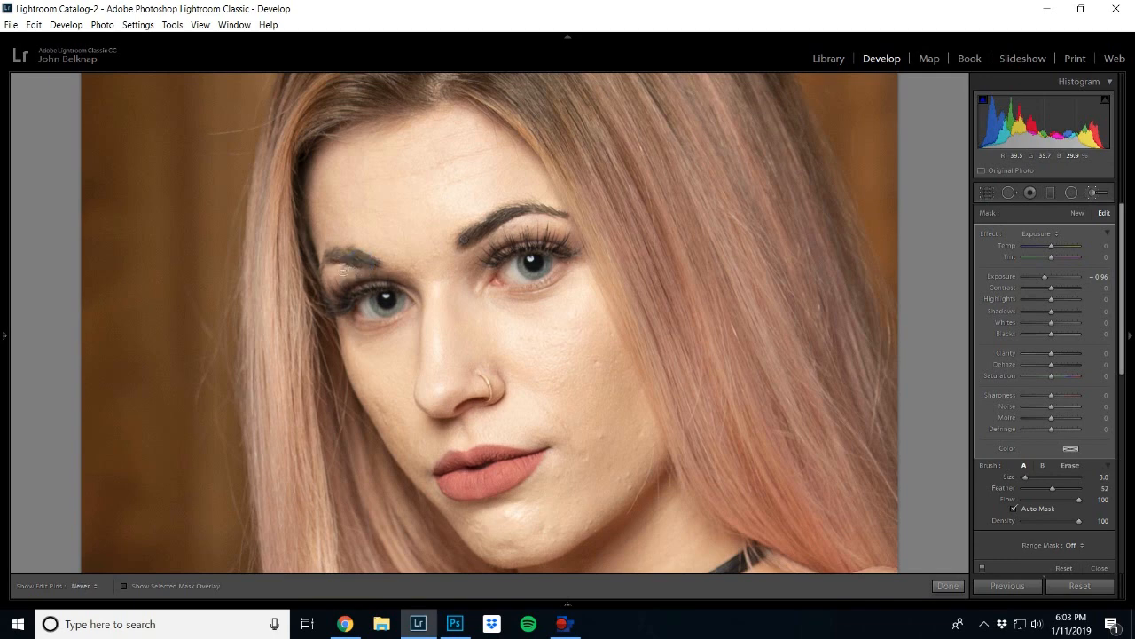
Set the eyebrow mask's exposure to −0.36, close the Adjustment Brush and compare the result with the before view
left_click(1048, 279)
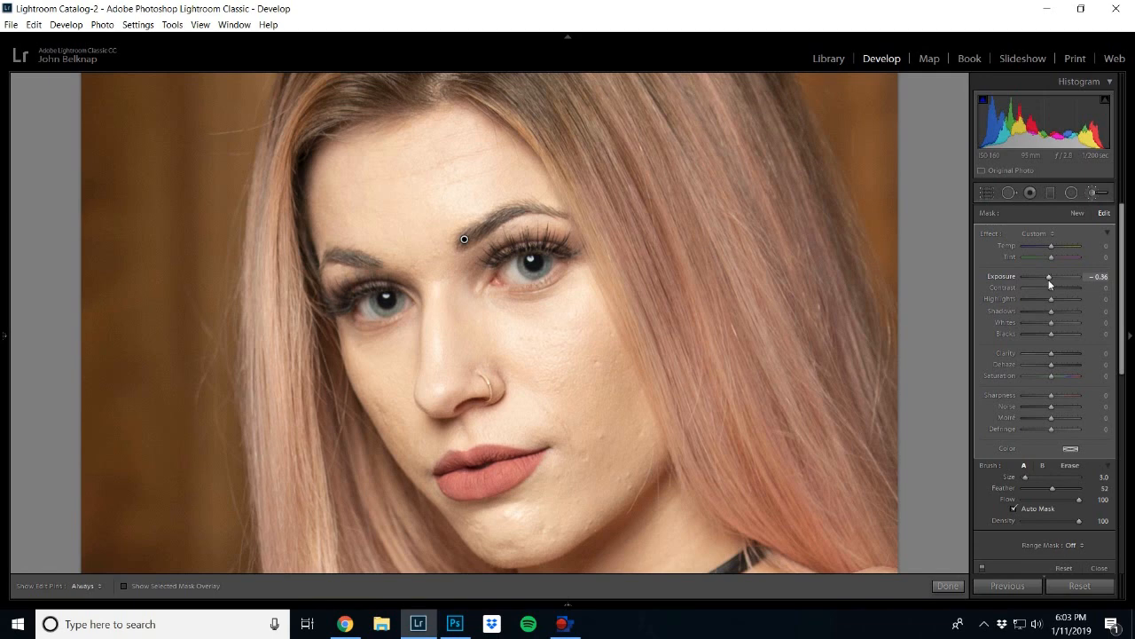
key("Return")
key("k")
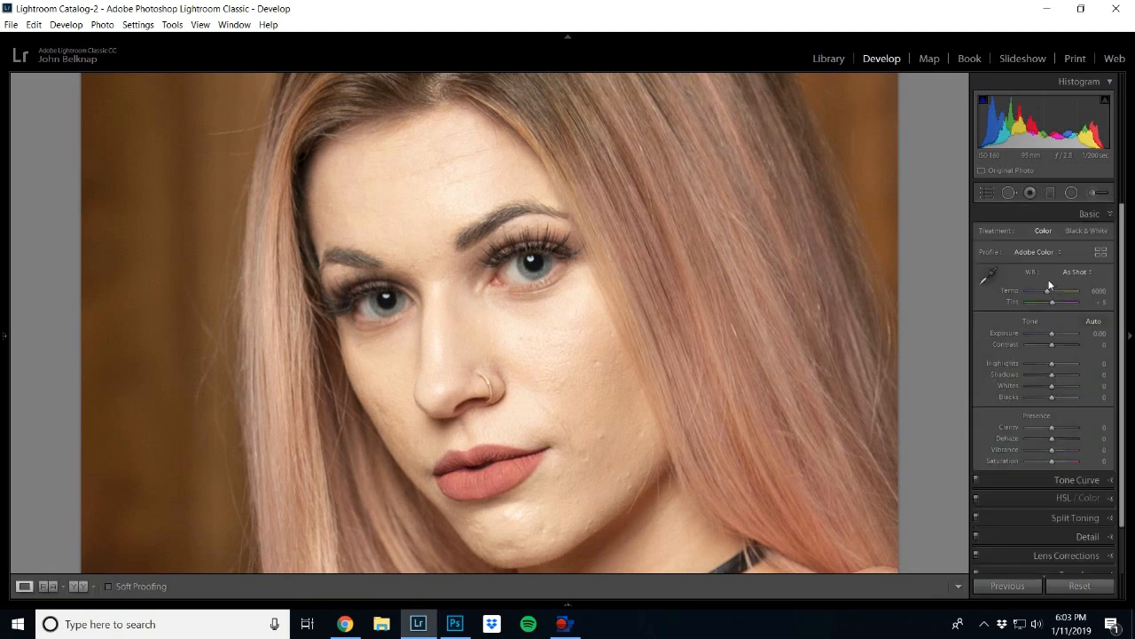
key("backslash")
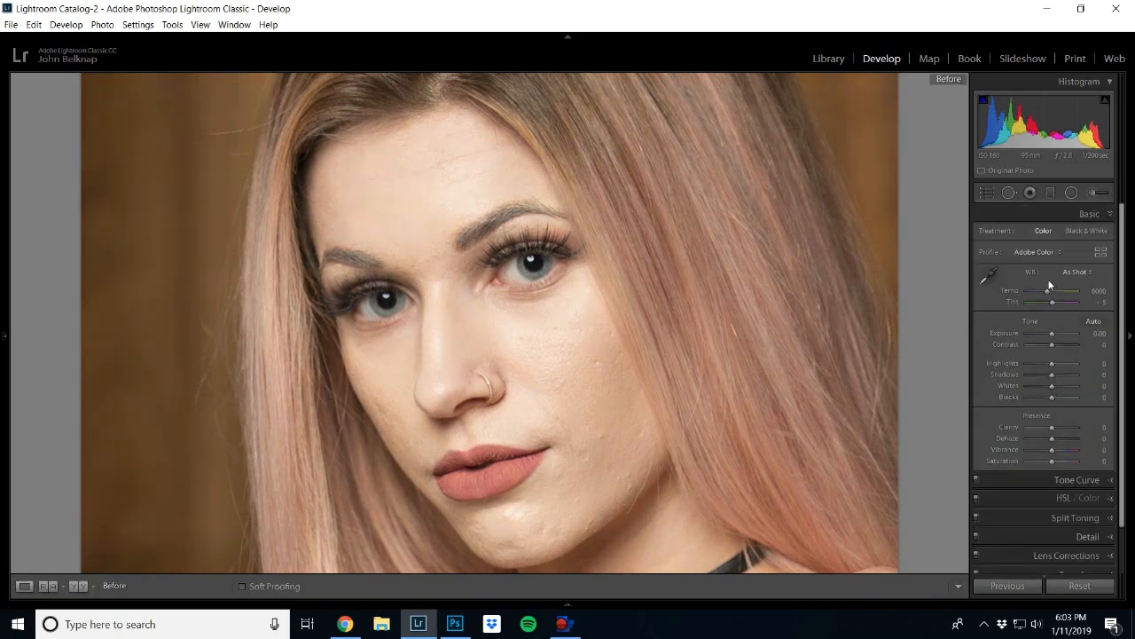
key("backslash")
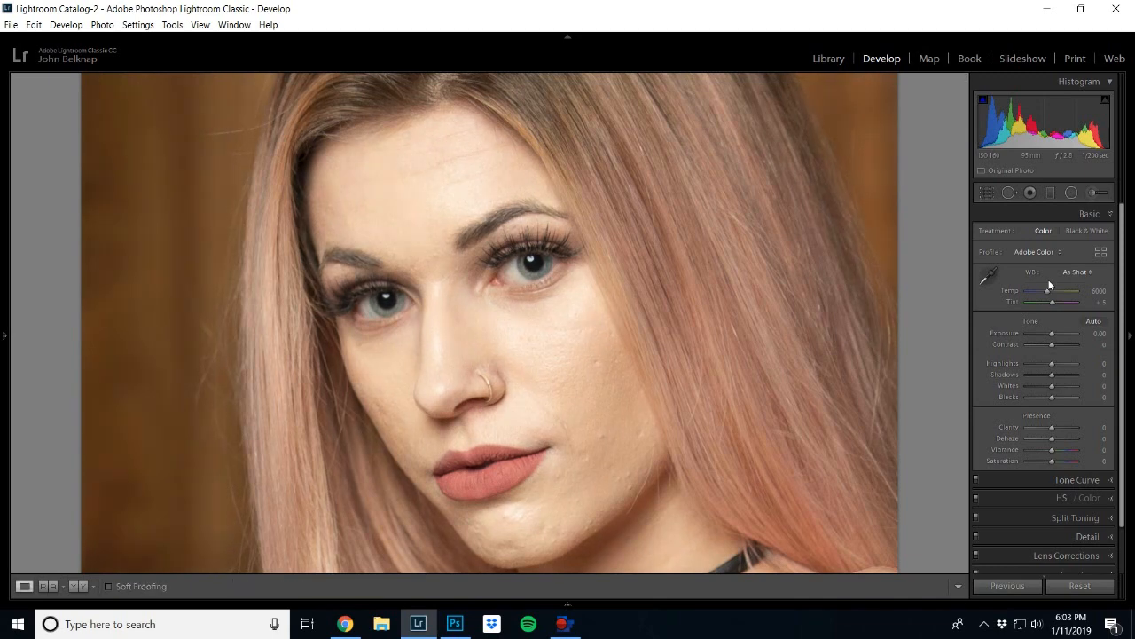
key("backslash")
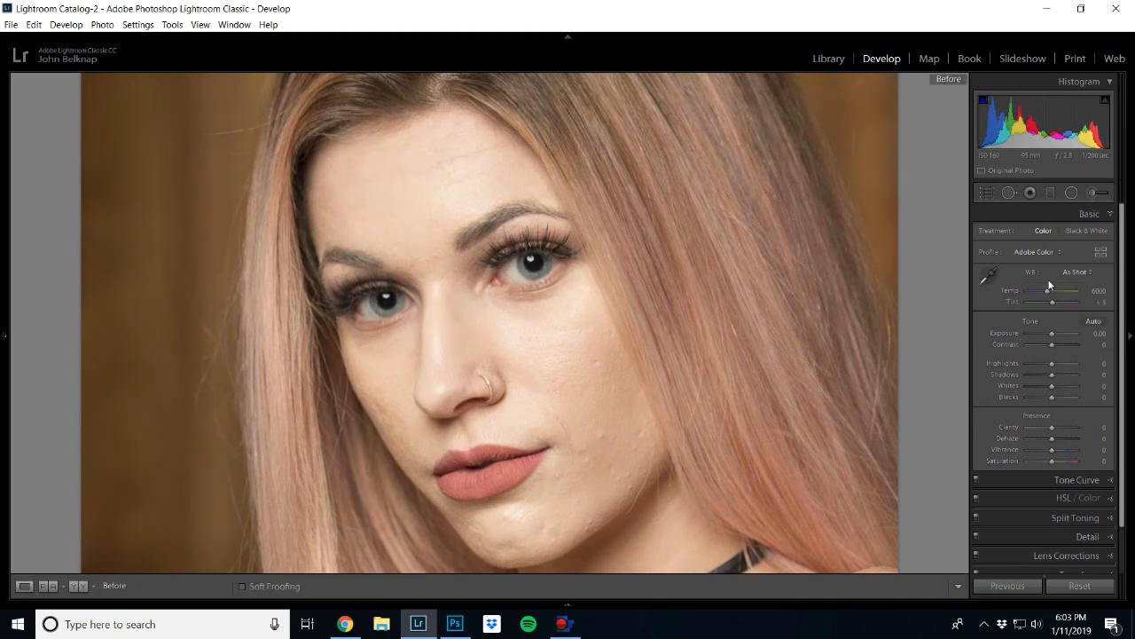
key("backslash")
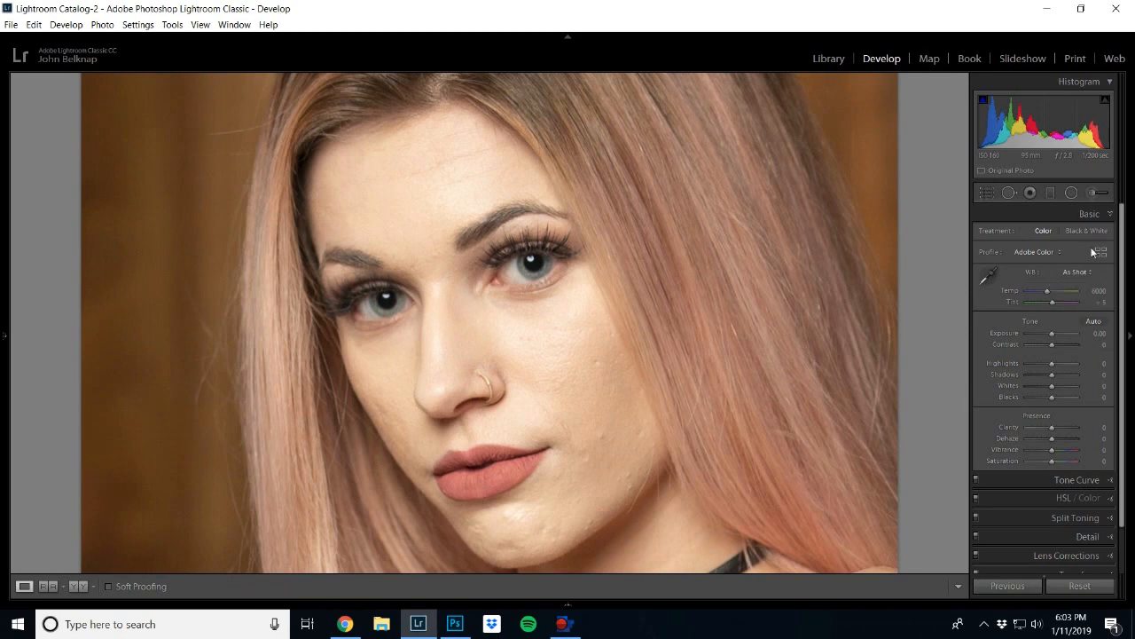
Darken the upper lashes of both eyes with a new exposure-lowering Adjustment Brush mask and compare it with the before view
left_click(1096, 192)
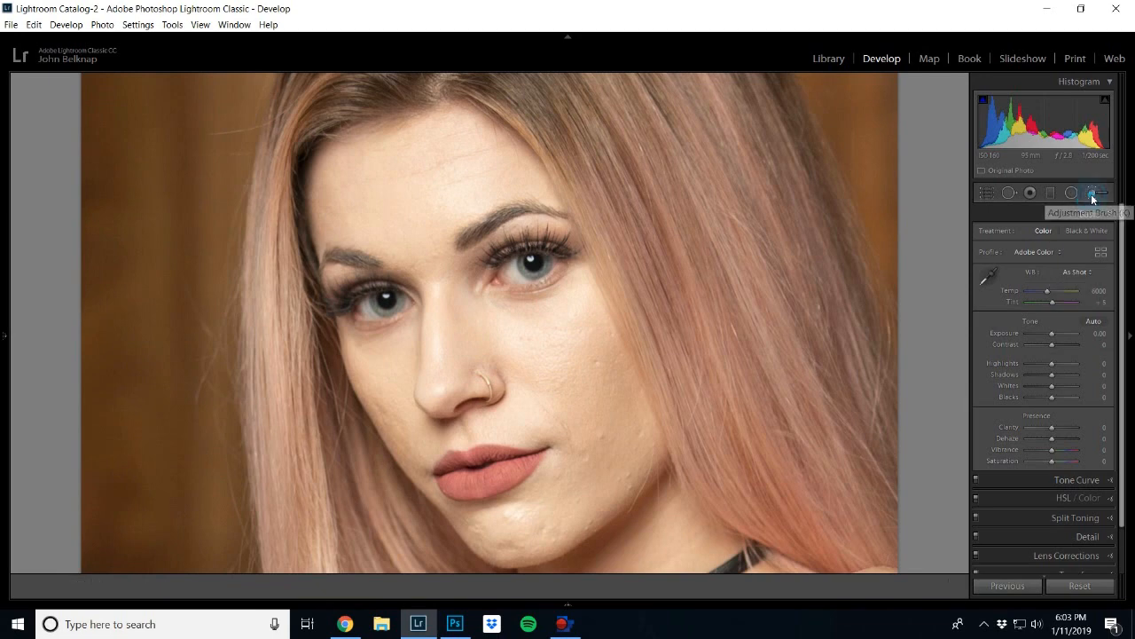
mouse_move(552, 248)
left_mouse_down()
mouse_move(573, 255)
mouse_move(496, 258)
left_mouse_up()
left_click_drag(357, 286, 397, 298)
key("bracketleft")
key("h")
key("k")
key("backslash")
key("backslash")
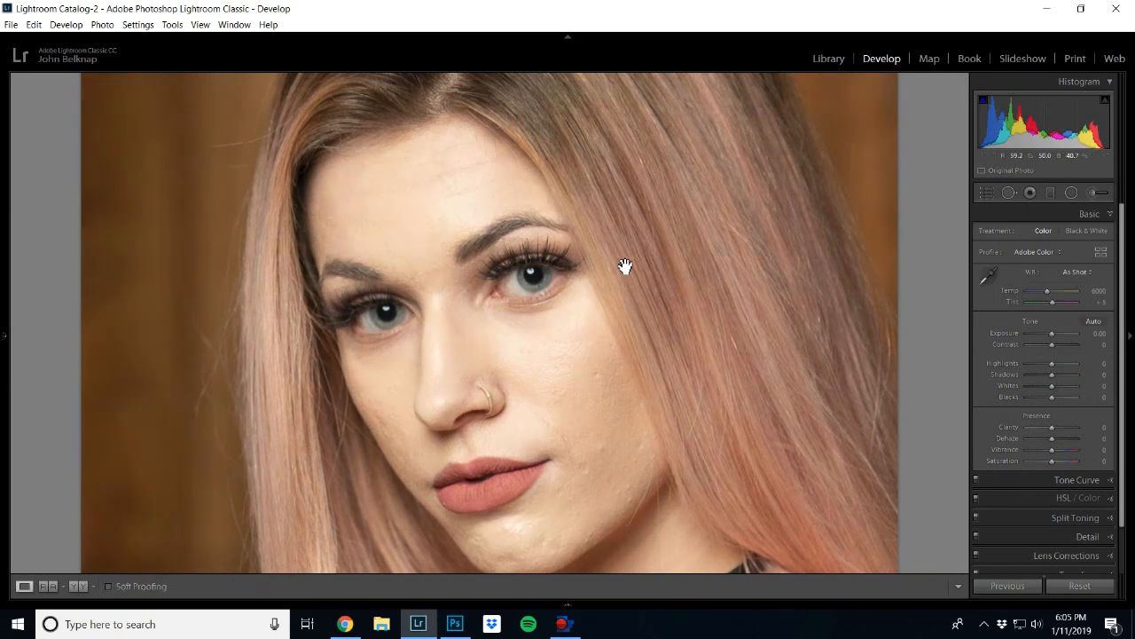
key("backslash")
key("backslash")
Choose the Iris Enhance effect for a new Adjustment Brush mask
left_click_drag(568, 319, 550, 256)
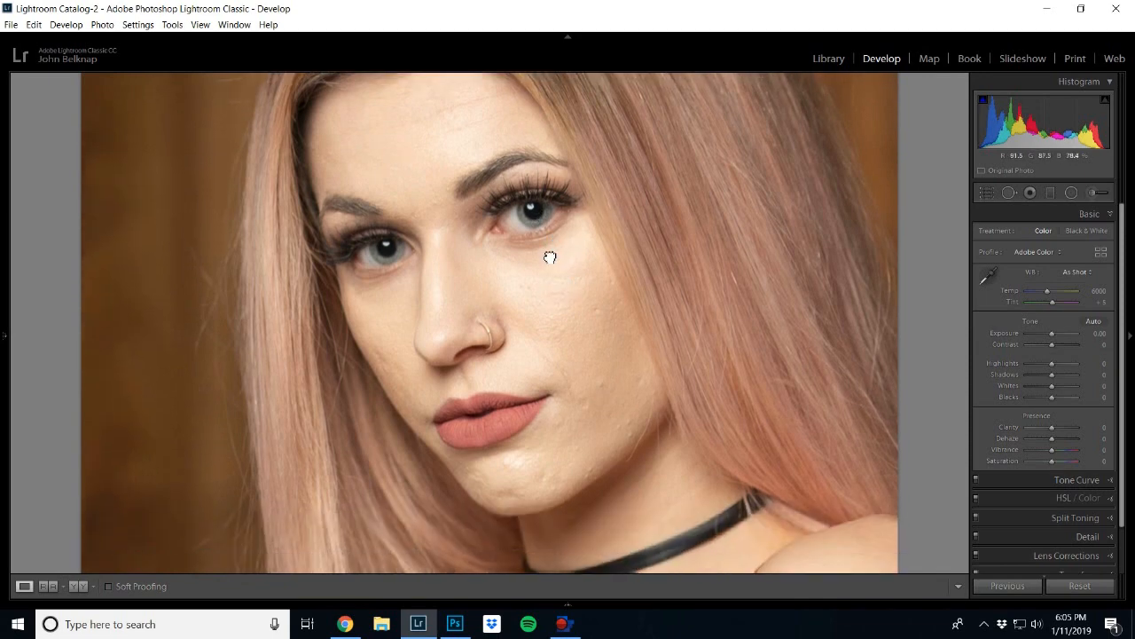
left_click(1097, 194)
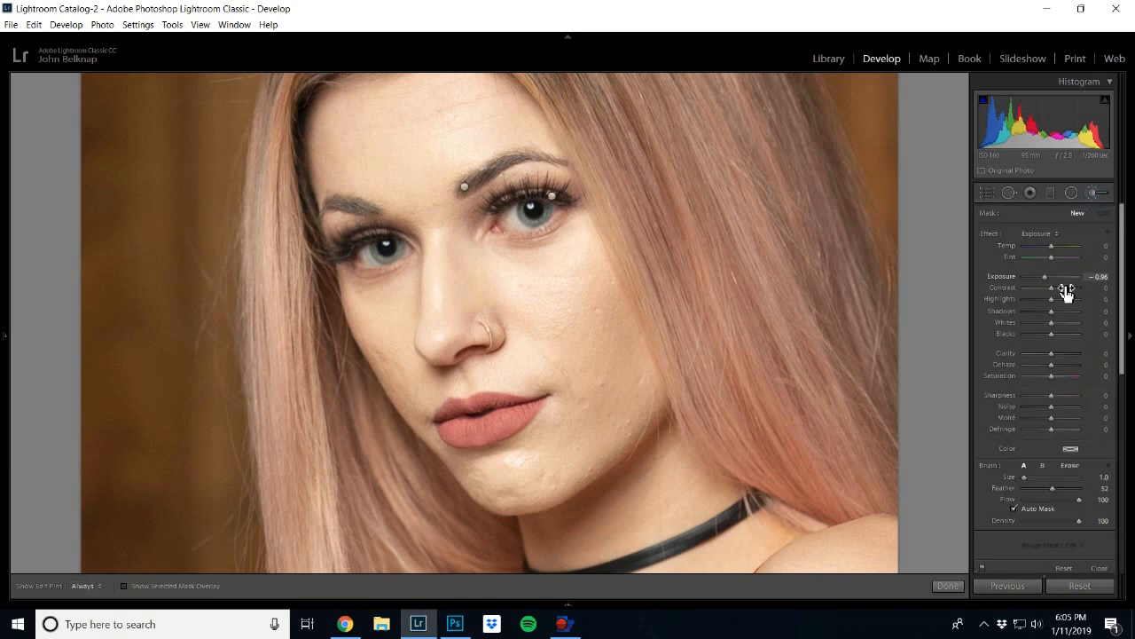
left_click(1044, 235)
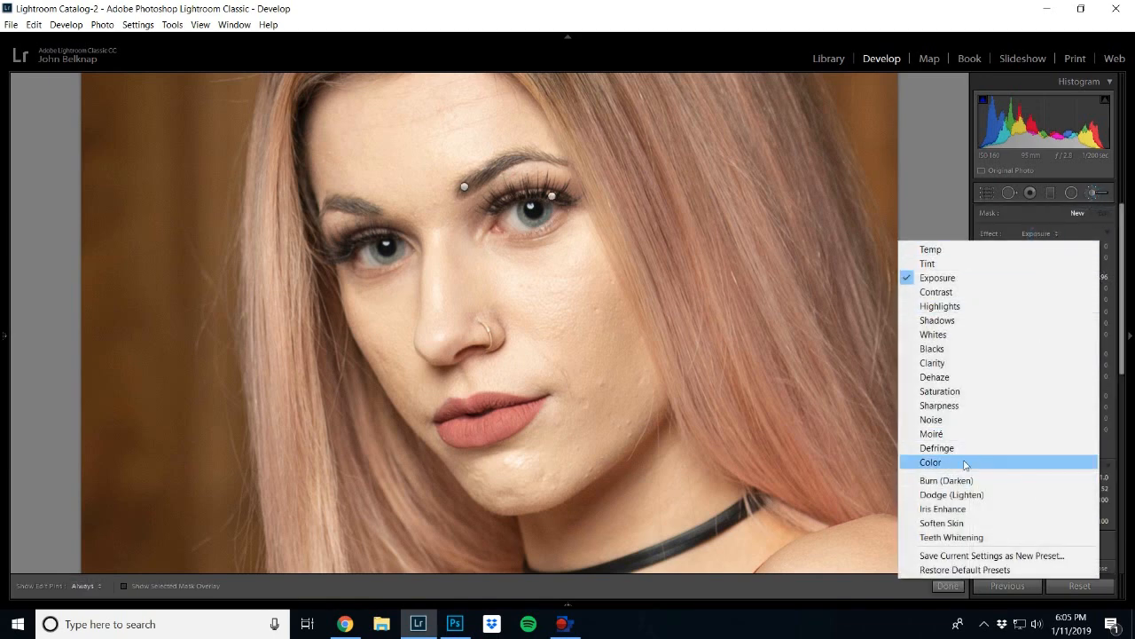
left_click(973, 523)
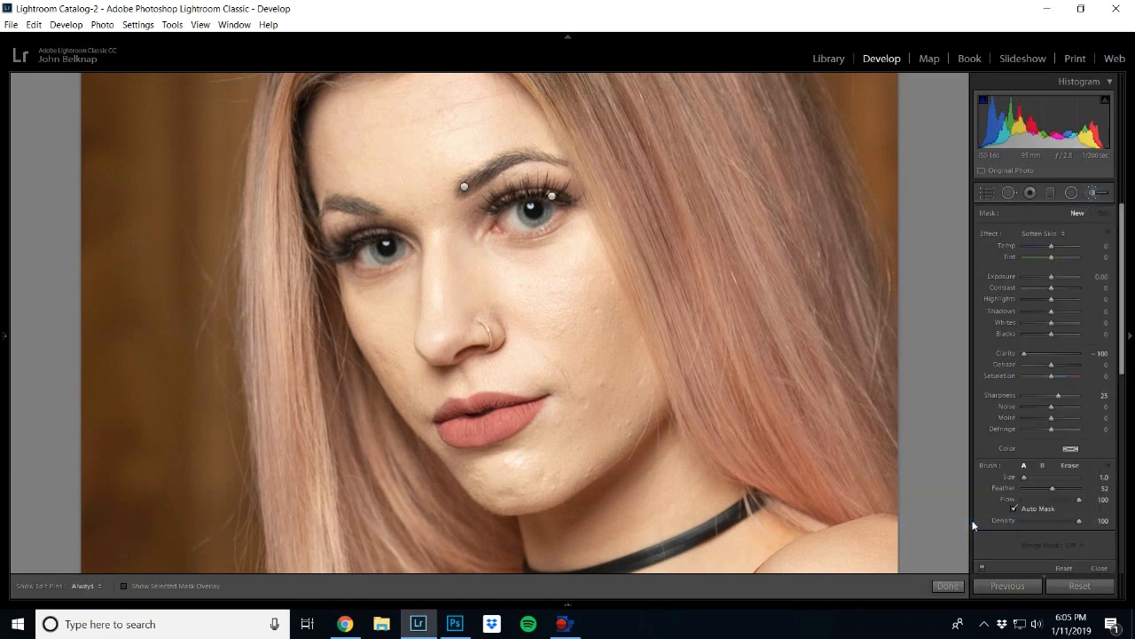
left_click(1060, 236)
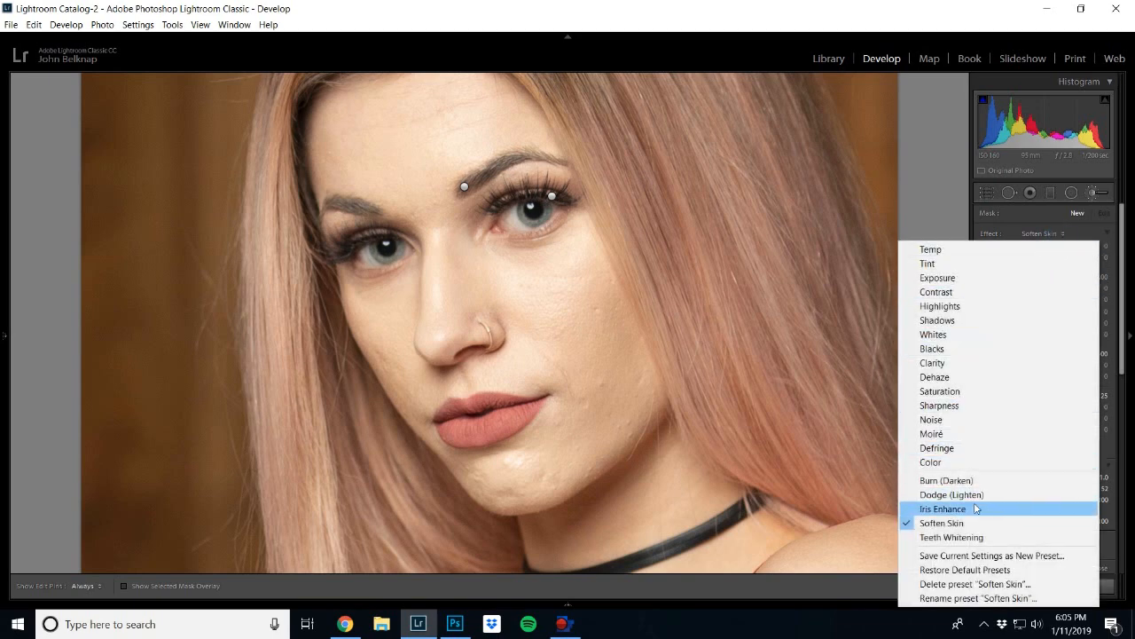
left_click(943, 509)
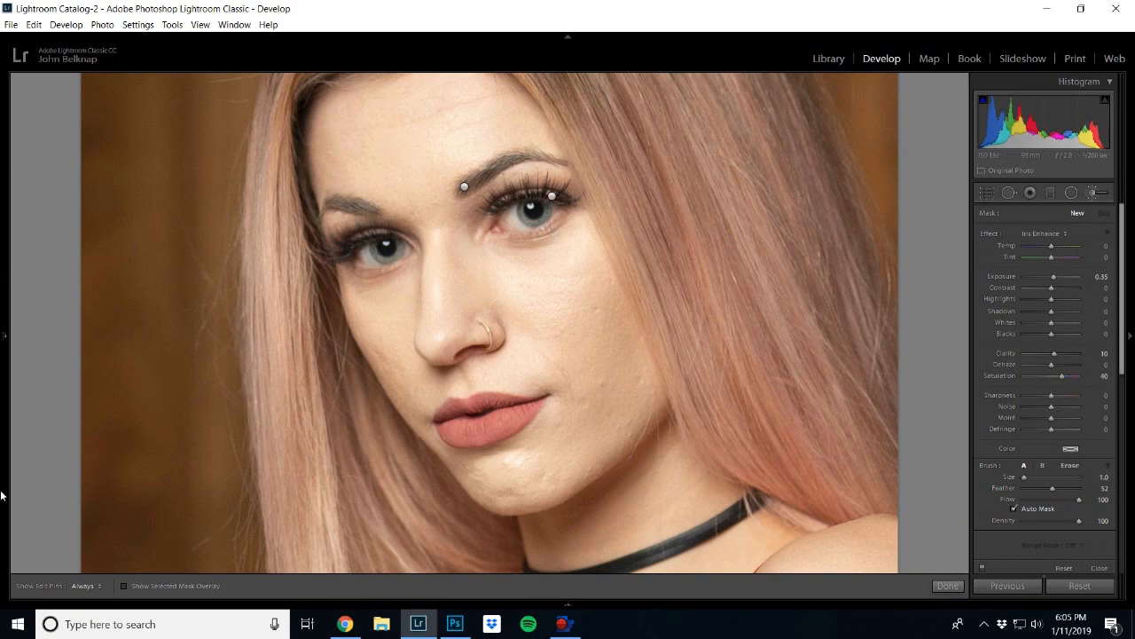
Paint the Iris Enhance mask over both irises with brush size 6.0 and compare the eyes with the before view
mouse_move(2, 274)
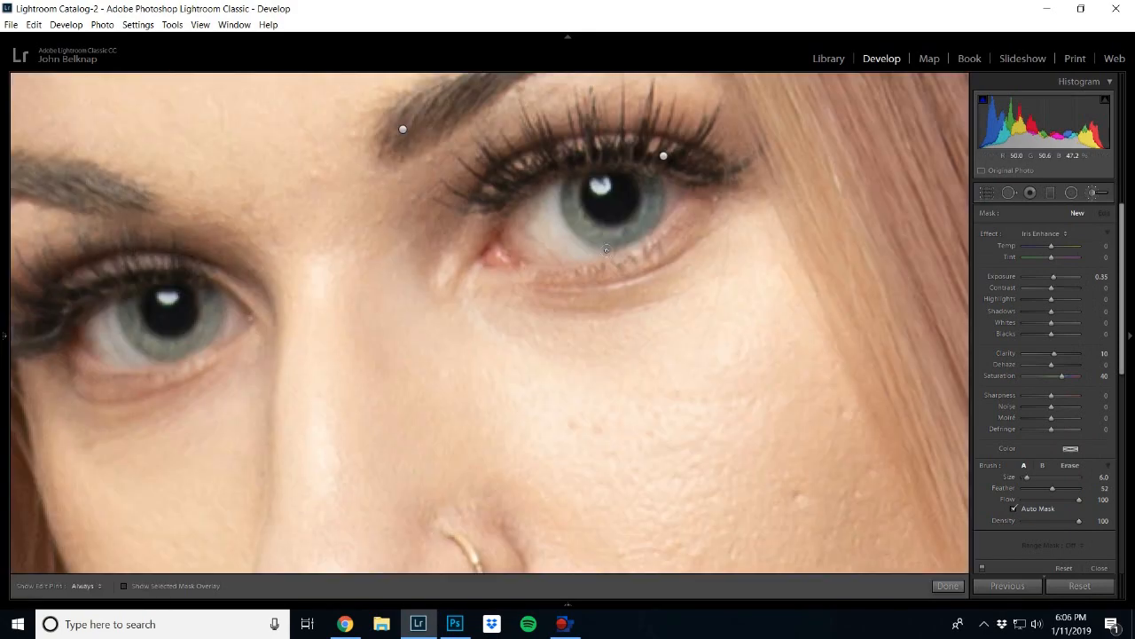
left_click_drag(598, 241, 625, 249)
key("h")
mouse_move(207, 293)
left_mouse_down()
mouse_move(202, 369)
mouse_move(190, 365)
mouse_move(195, 353)
mouse_move(160, 357)
left_mouse_up()
key("h")
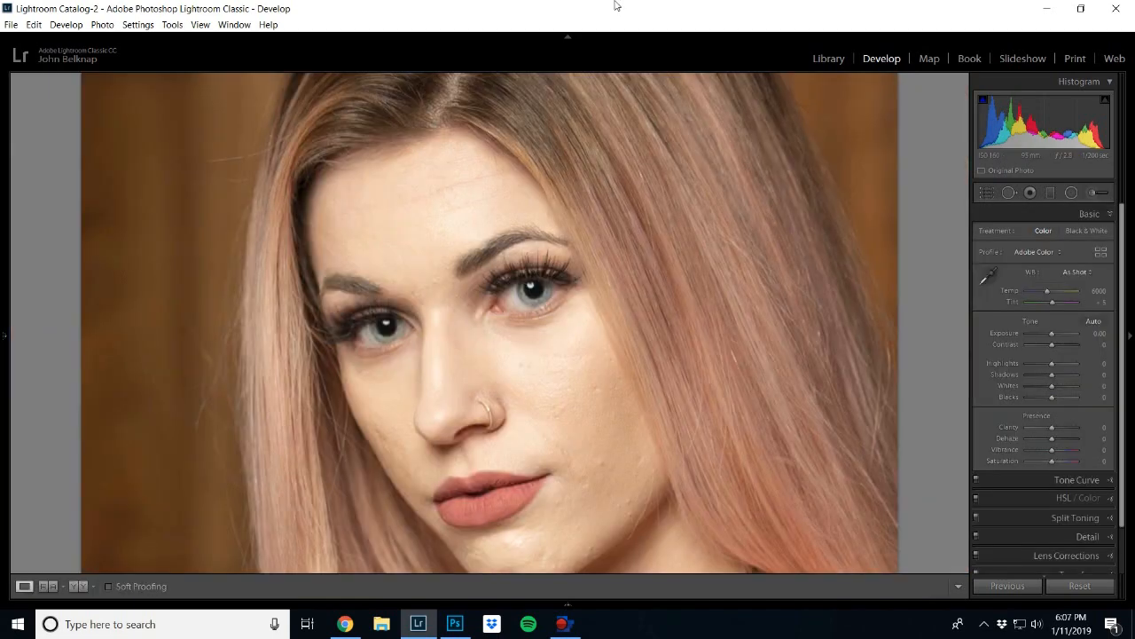
key("backslash")
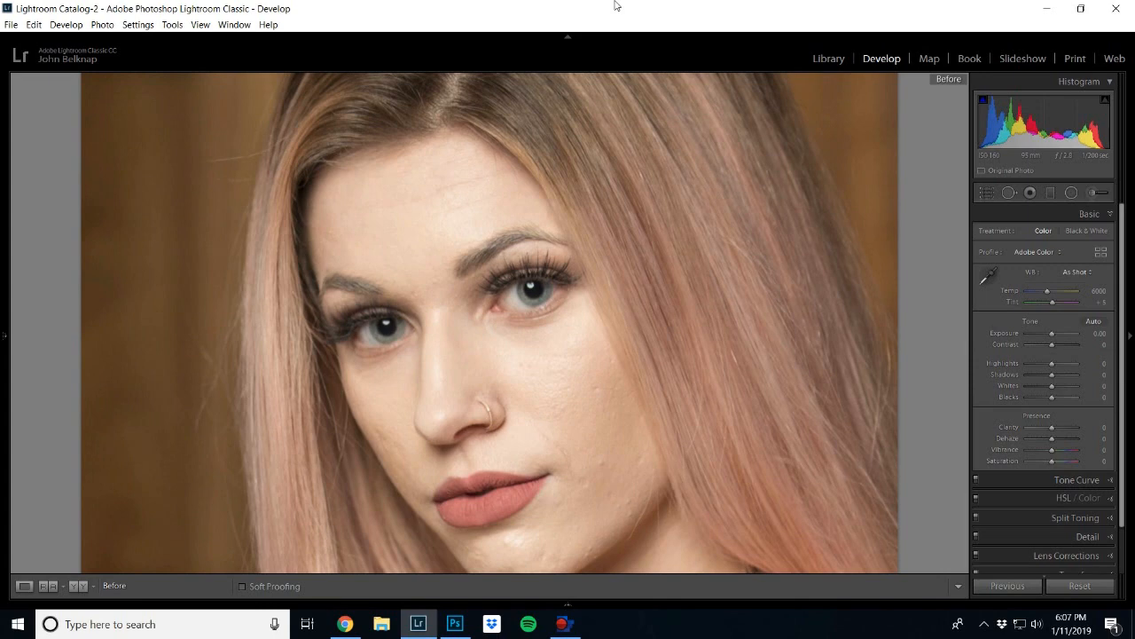
key("backslash")
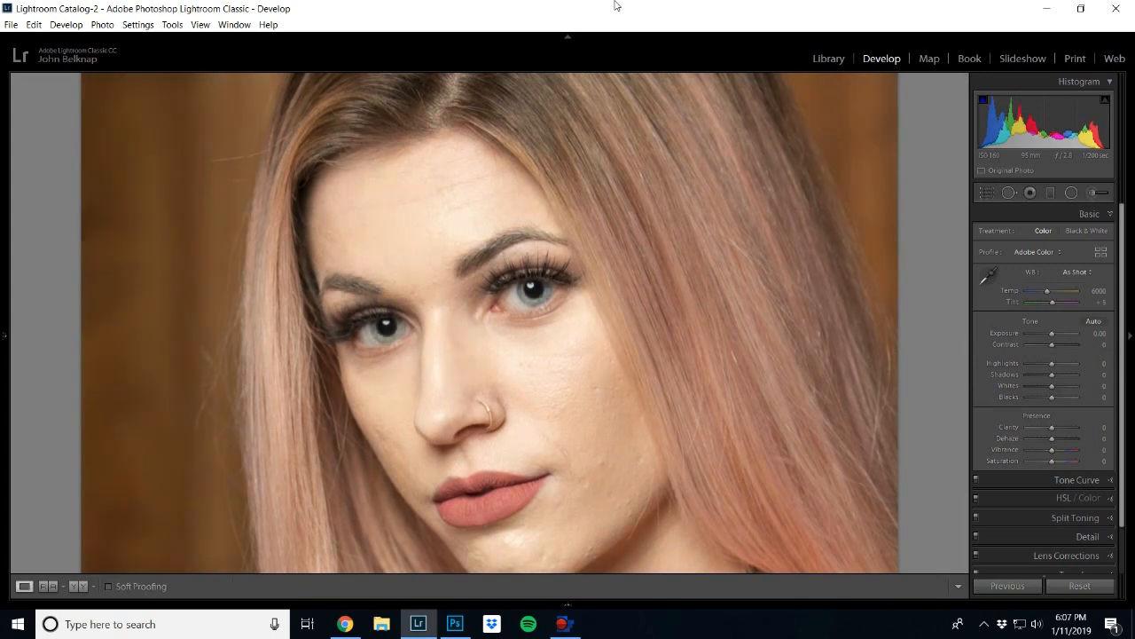
key("backslash")
key("backslash")
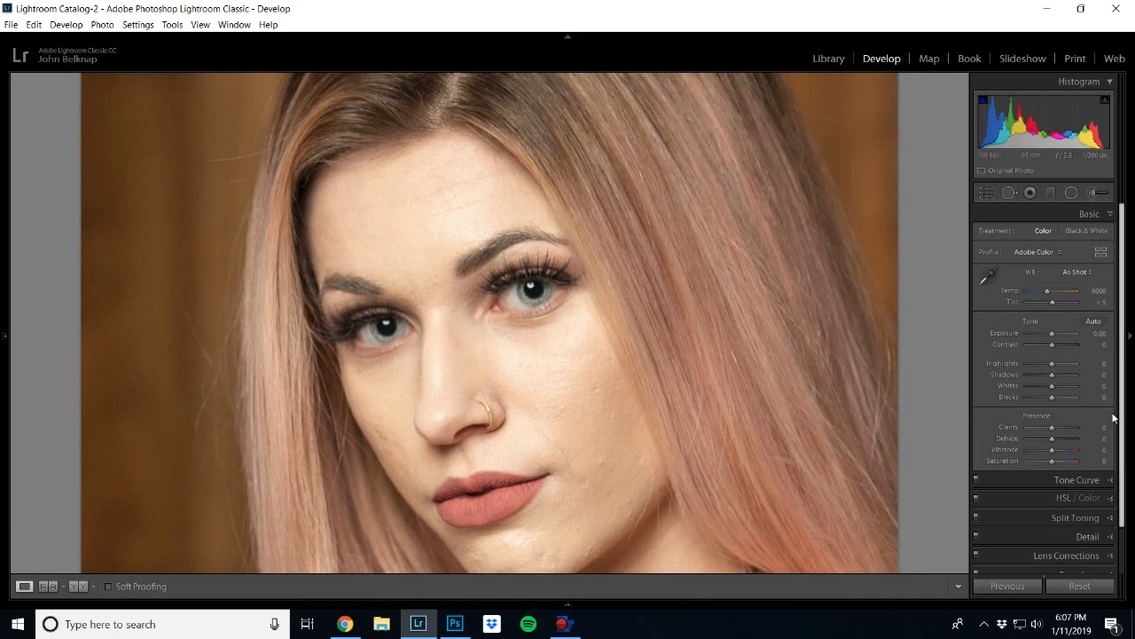
Set the iris mask's exposure to 0.05 and sharpness to 24, and compare the photo with the before view
left_click(1097, 192)
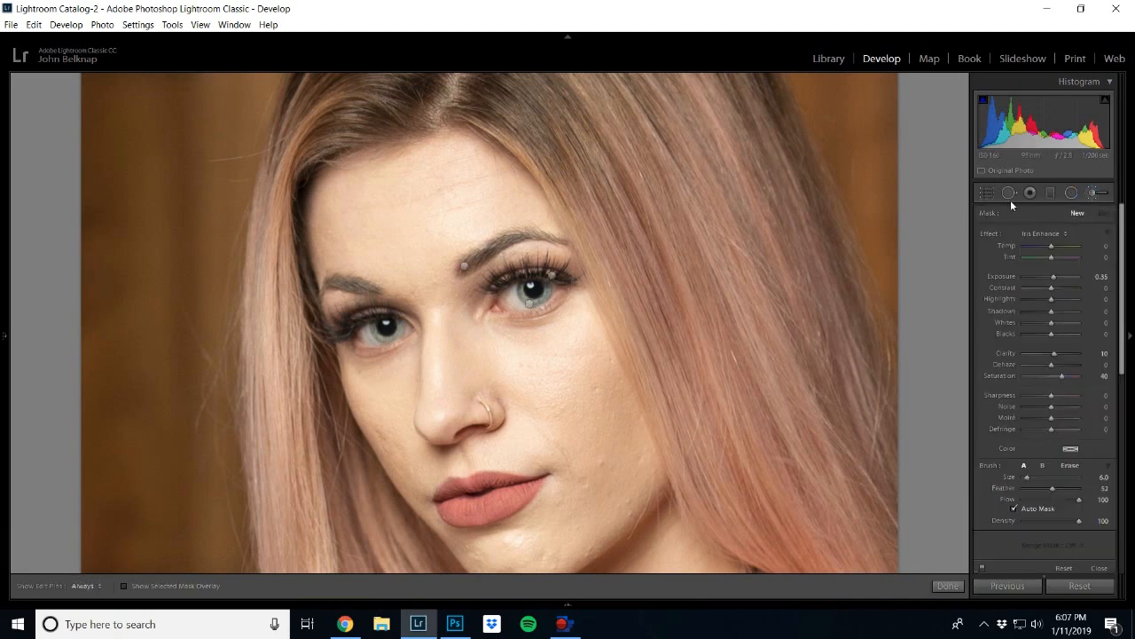
left_click(531, 304)
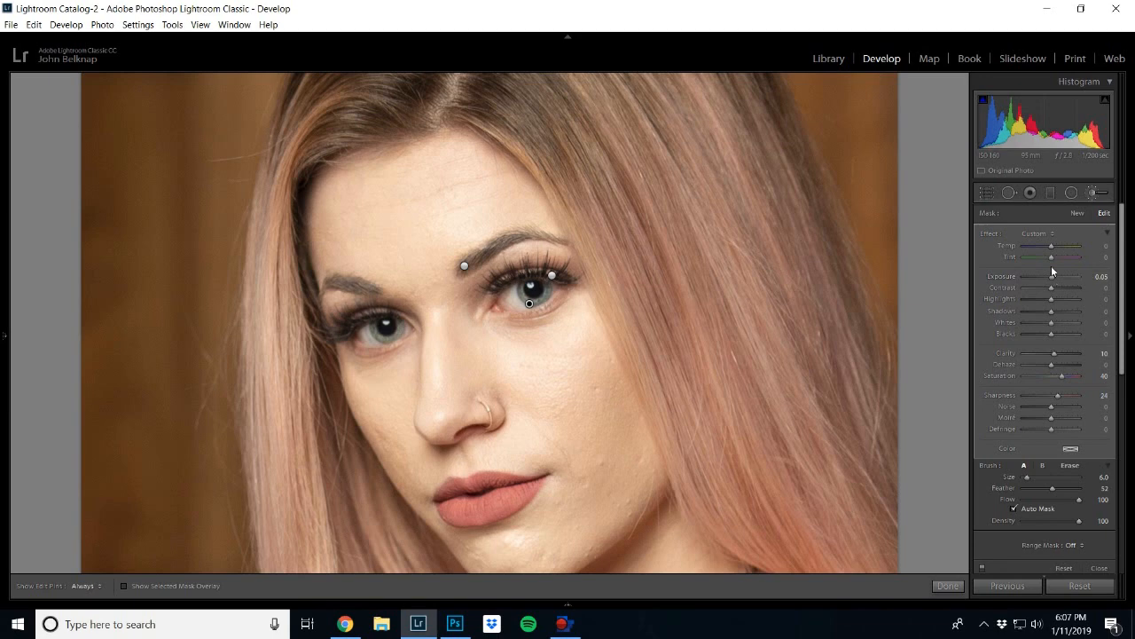
key("k")
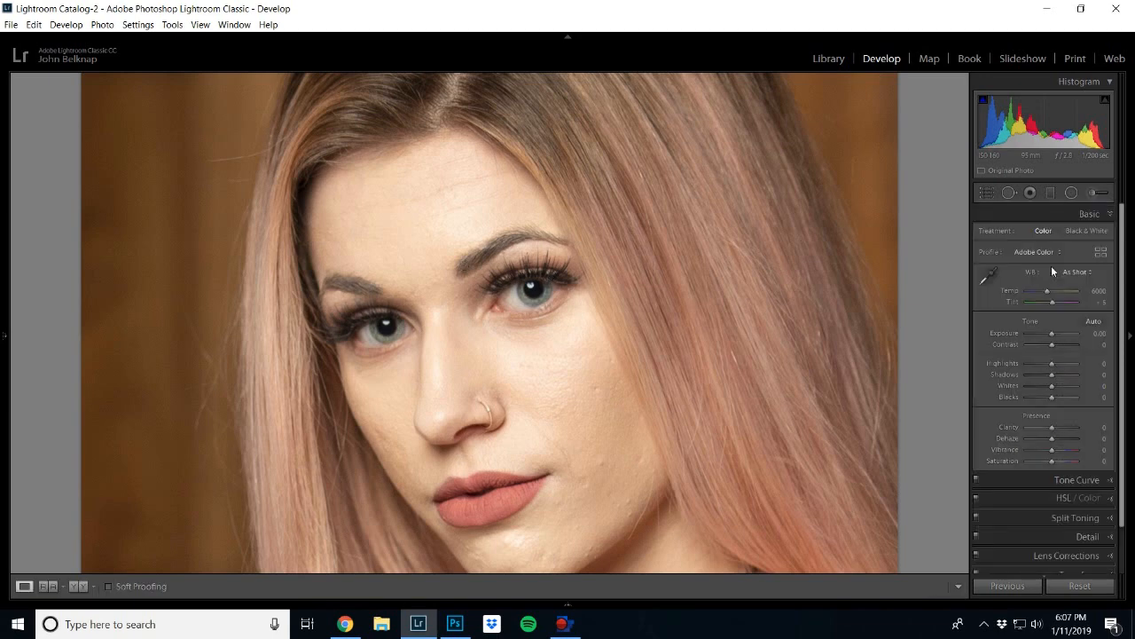
key("backslash")
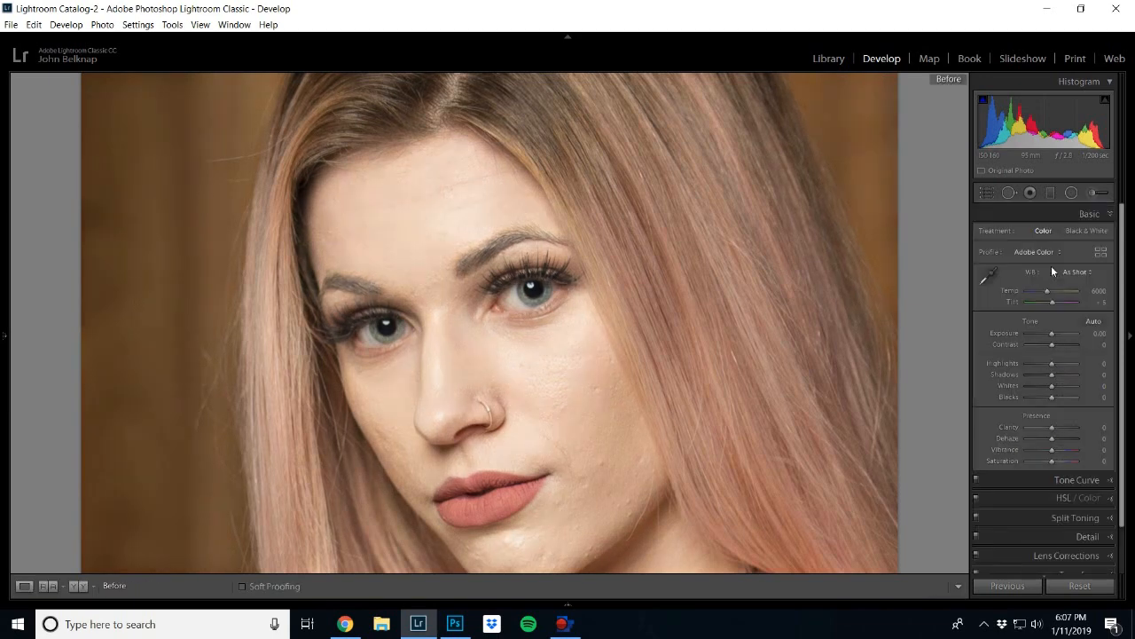
key("backslash")
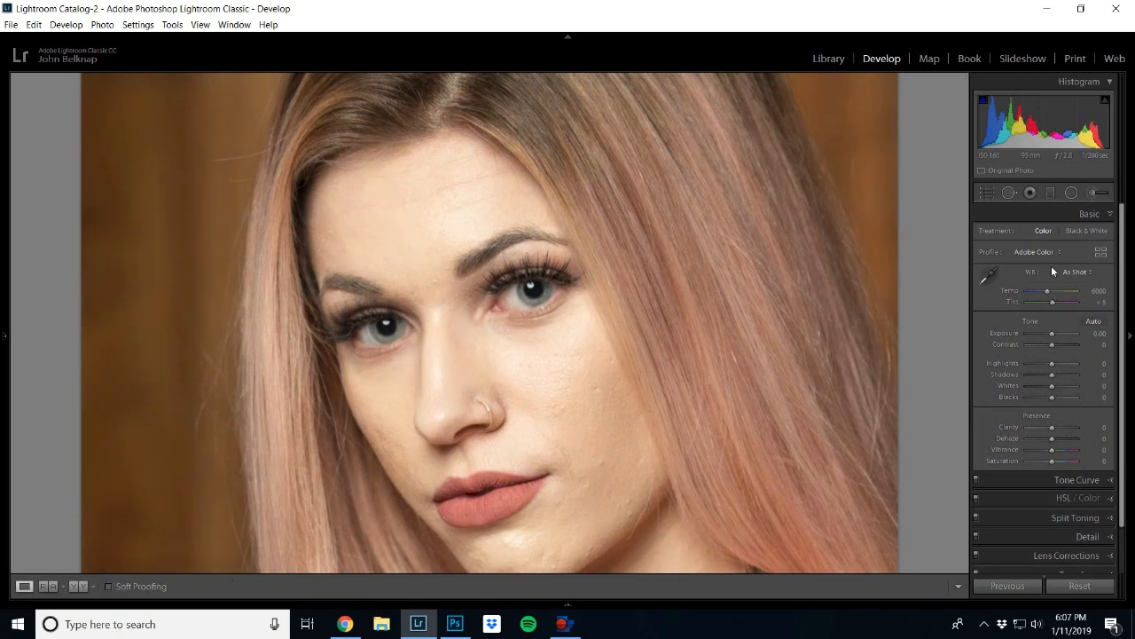
Sharpen the whole photo with an amount of about 52, raise the sharpening masking with its mask preview, and check the eyes up close
left_click(745, 283)
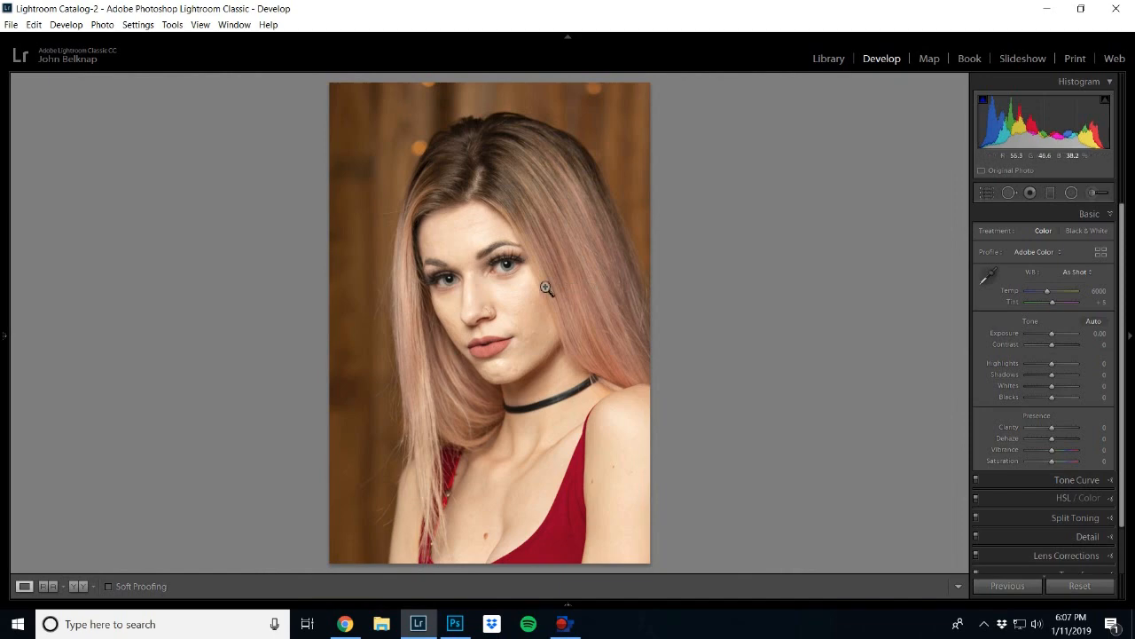
left_click(1097, 537)
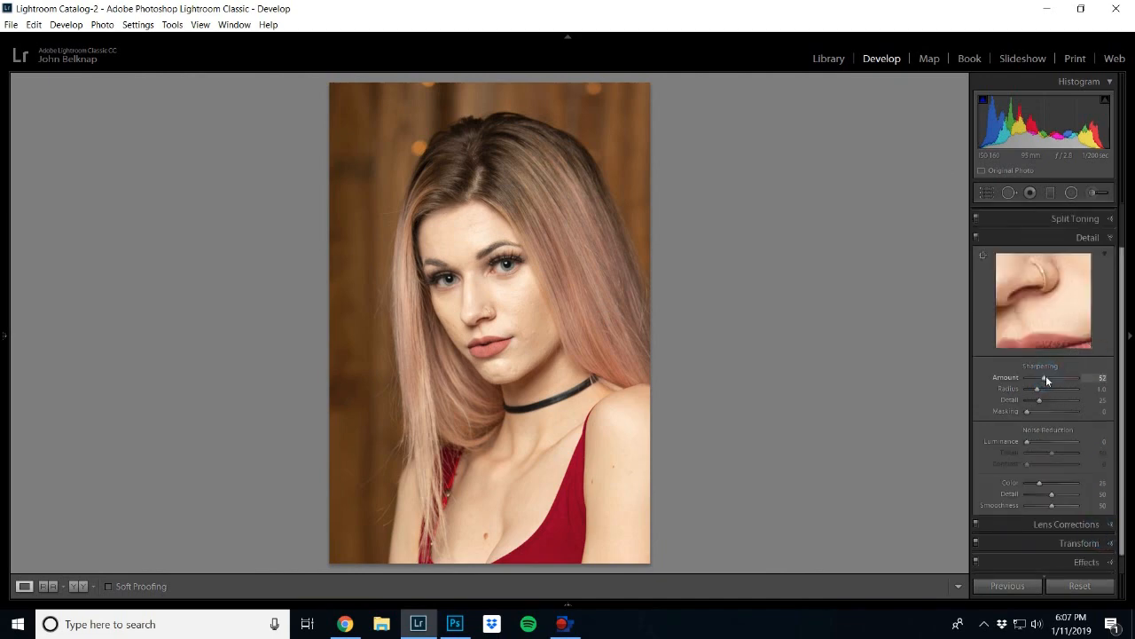
key("alt")
left_click_drag(1042, 413, 1062, 417)
key("alt")
left_click_drag(1067, 413, 1067, 413)
left_click(1112, 238)
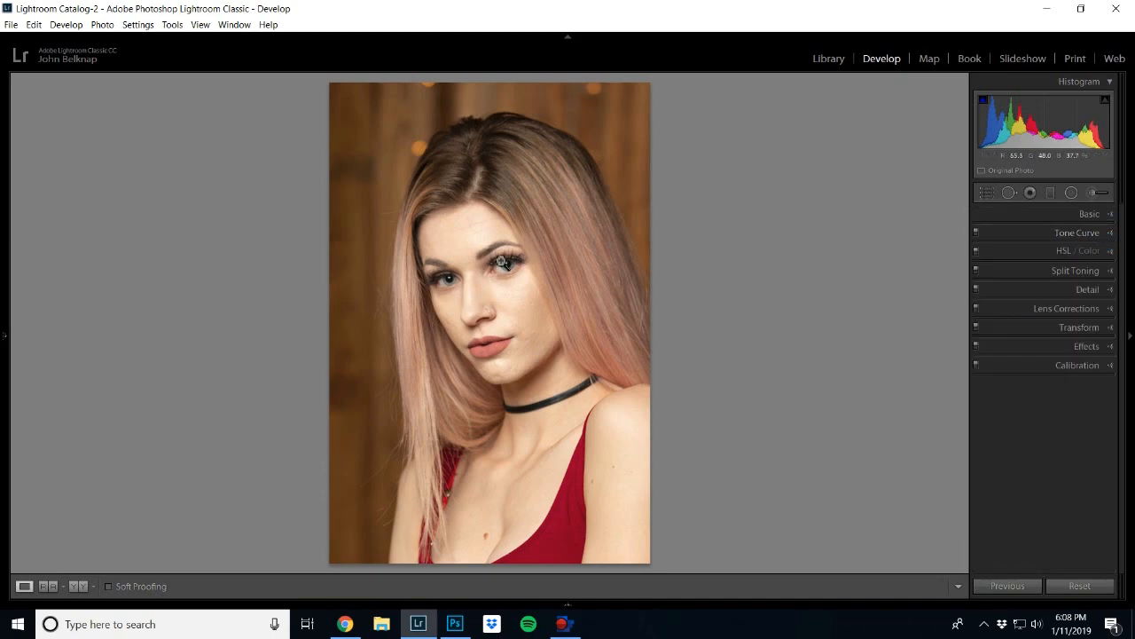
left_click(497, 265)
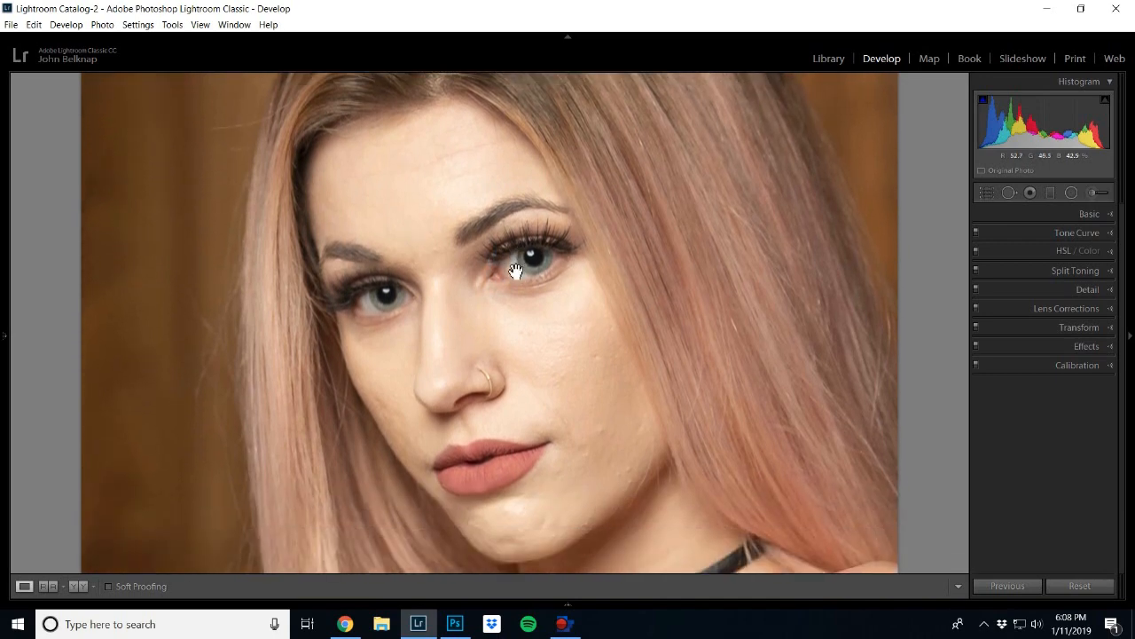
left_click(516, 270)
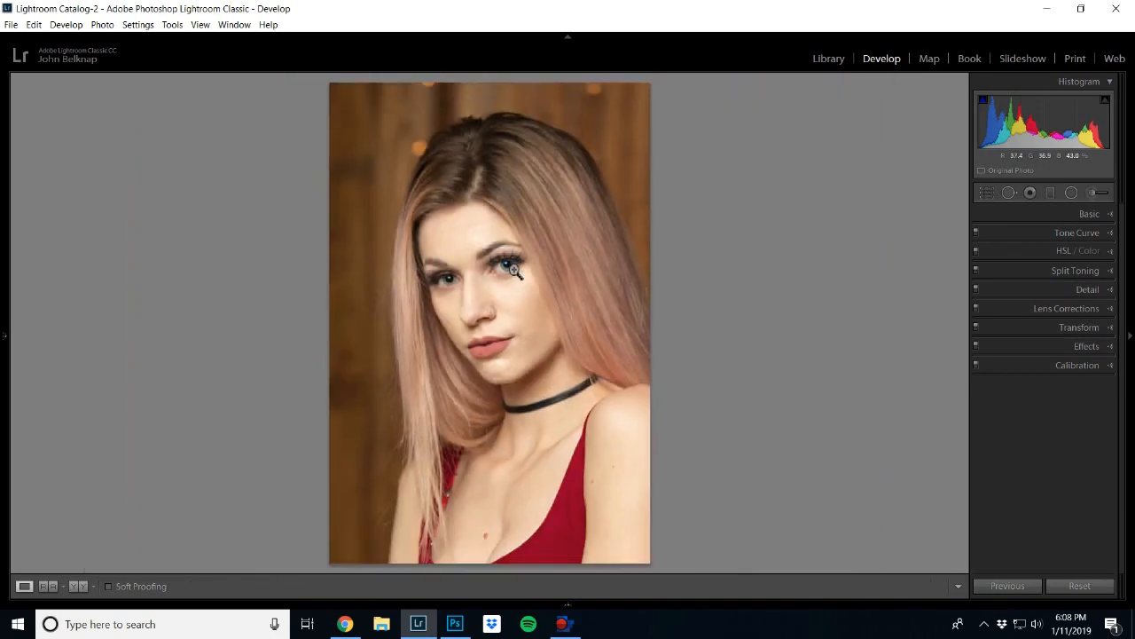
Open the photo for editing in Adobe Photoshop CC 2019 and duplicate its background layer
right_click(508, 264)
mouse_move(590, 352)
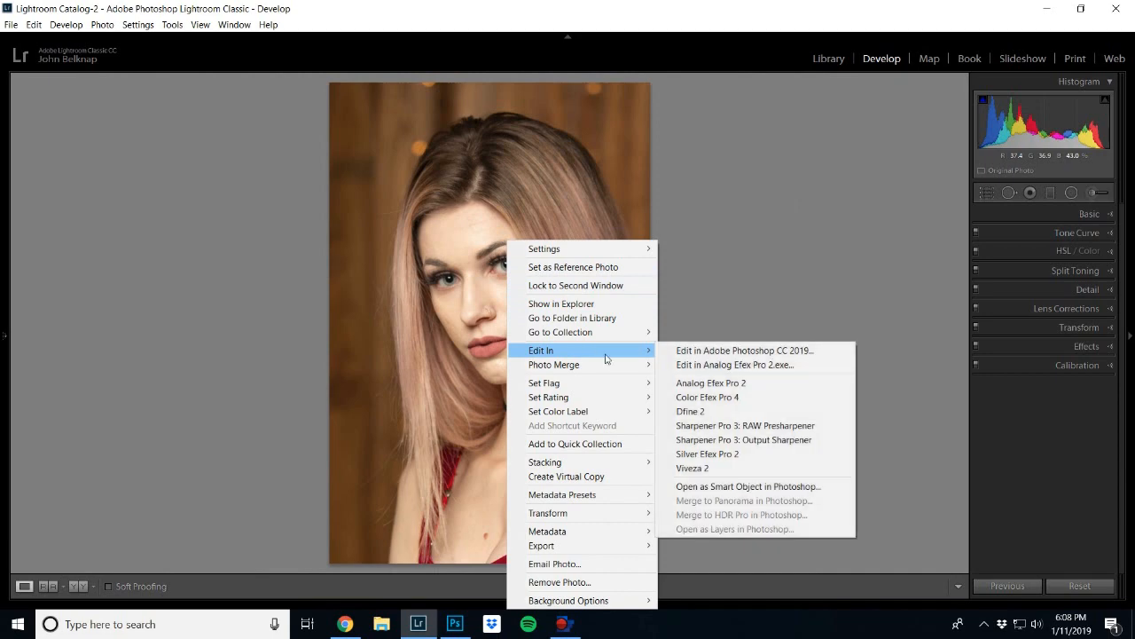
left_click(729, 351)
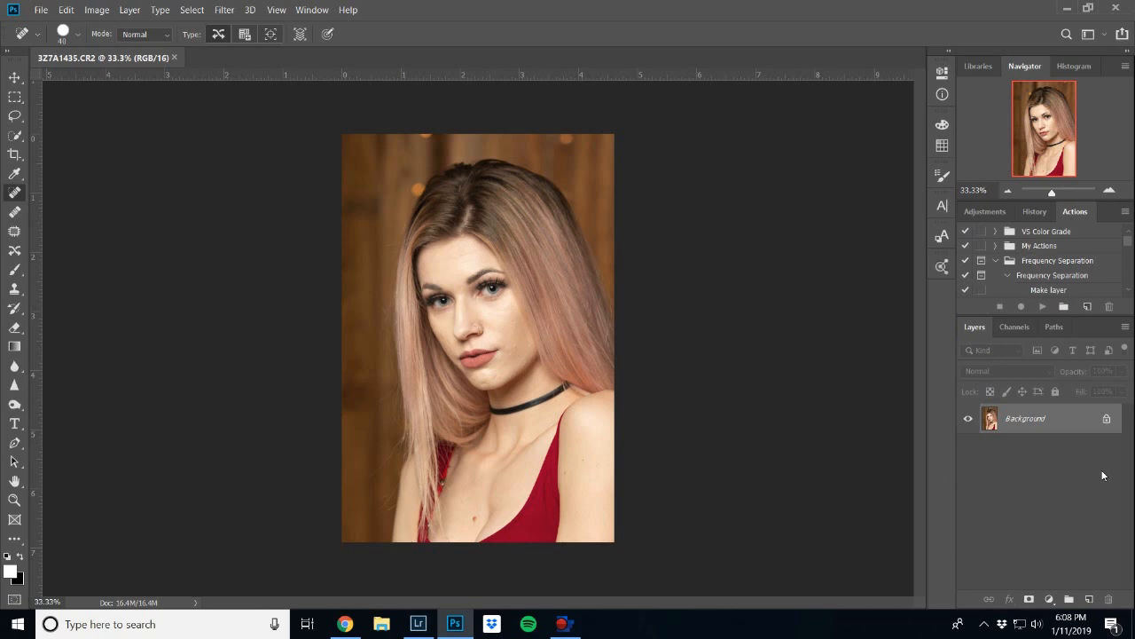
key("ctrl+j")
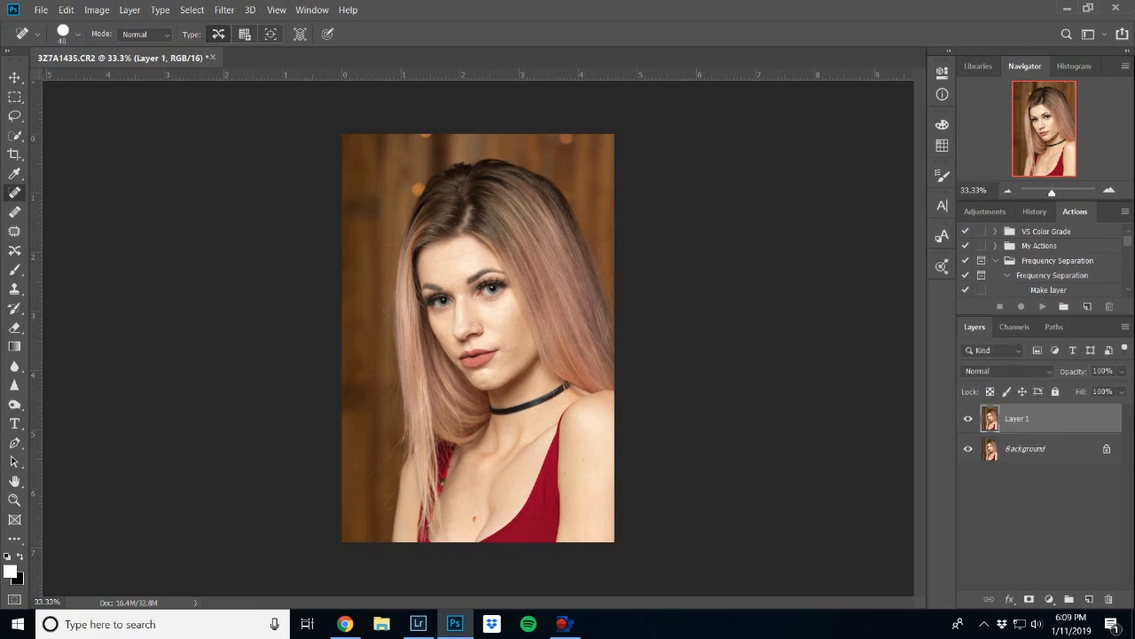
Remove the blemishes on the cheek below her fully visible eye with the Spot Healing Brush at size 20
left_click(1061, 192)
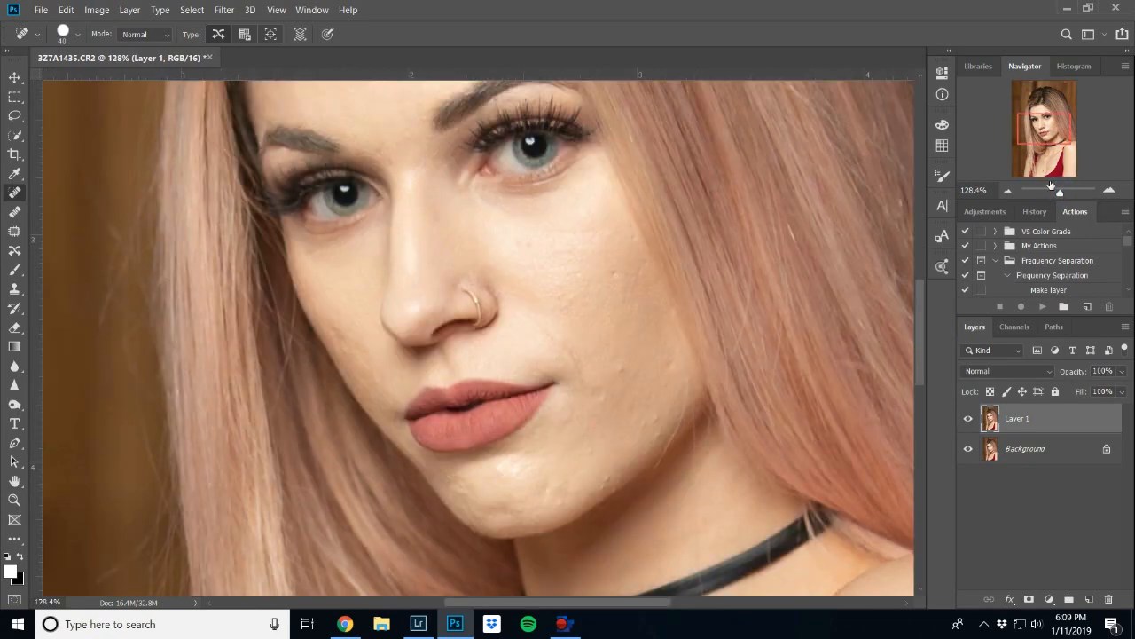
scroll(735, 271, "up", 4)
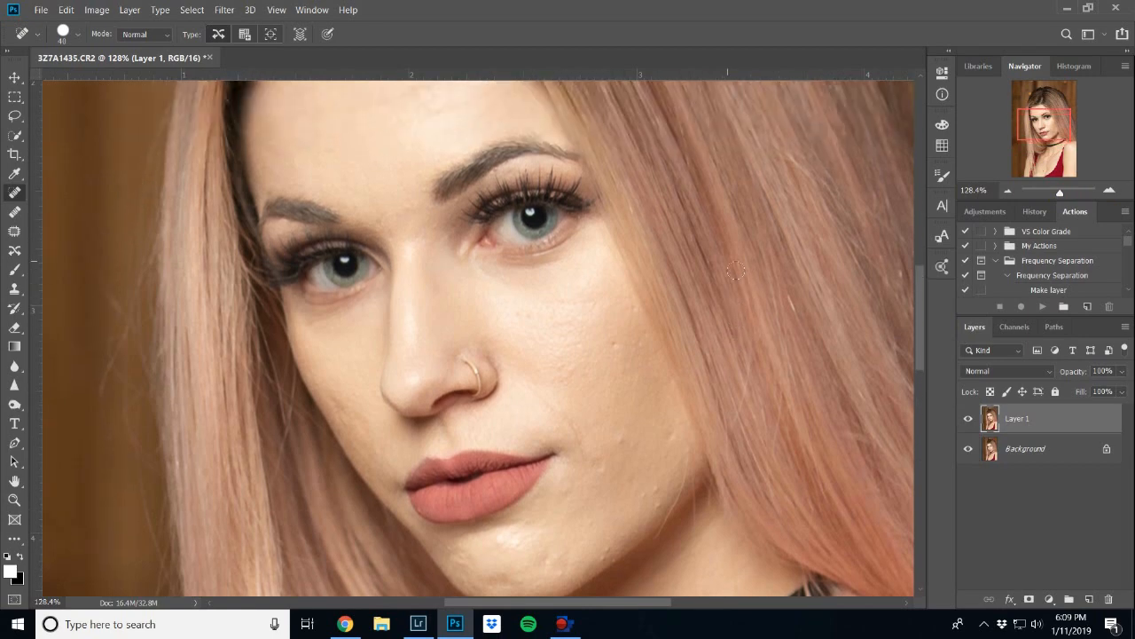
scroll(736, 270, "up", 3)
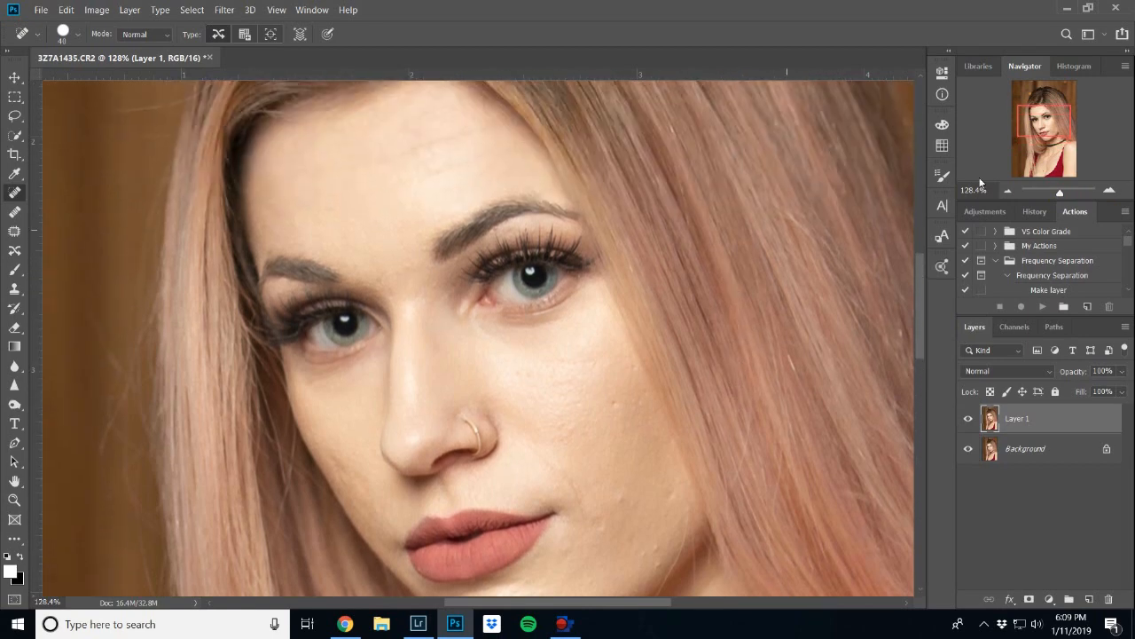
left_click(1067, 194)
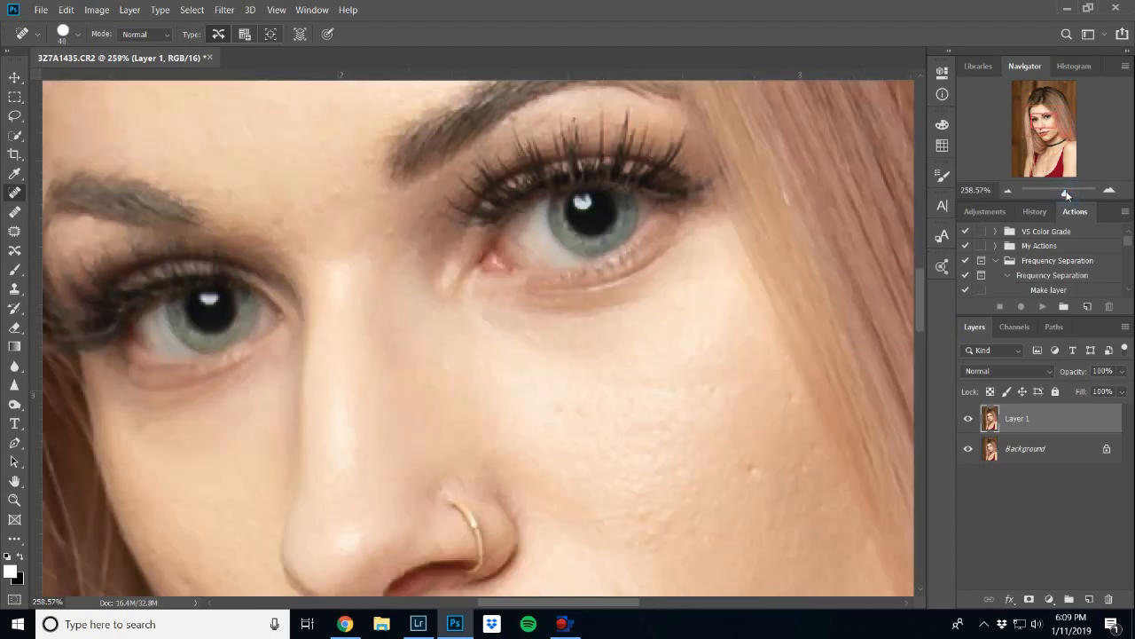
left_click_drag(1067, 194, 1064, 194)
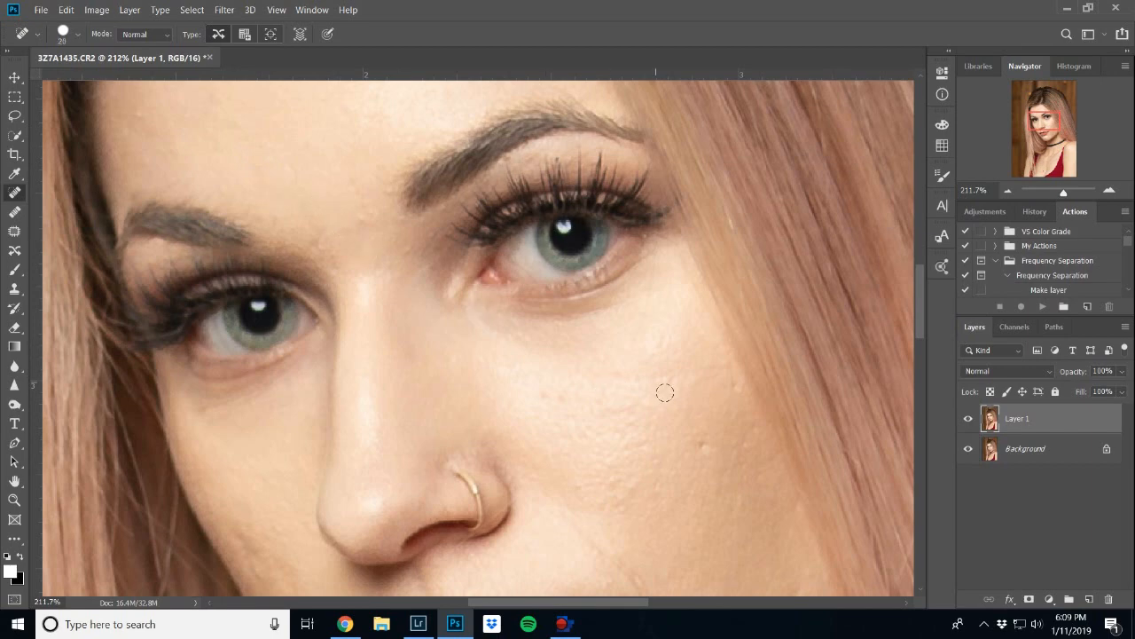
left_click(548, 408)
left_click(567, 407)
left_click(705, 446)
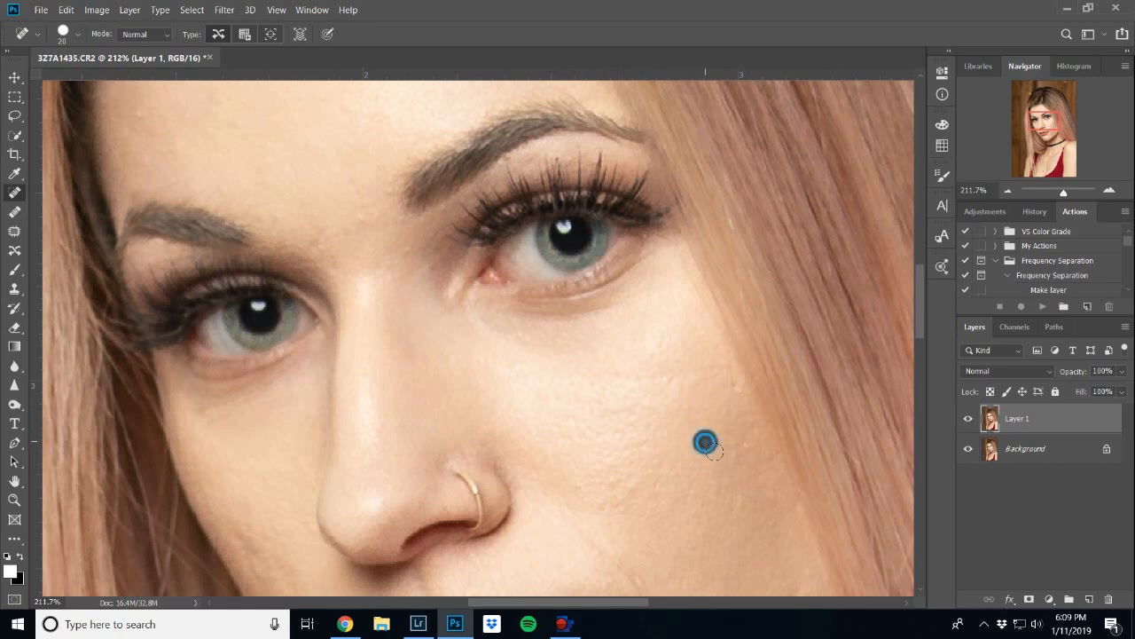
left_click(678, 392)
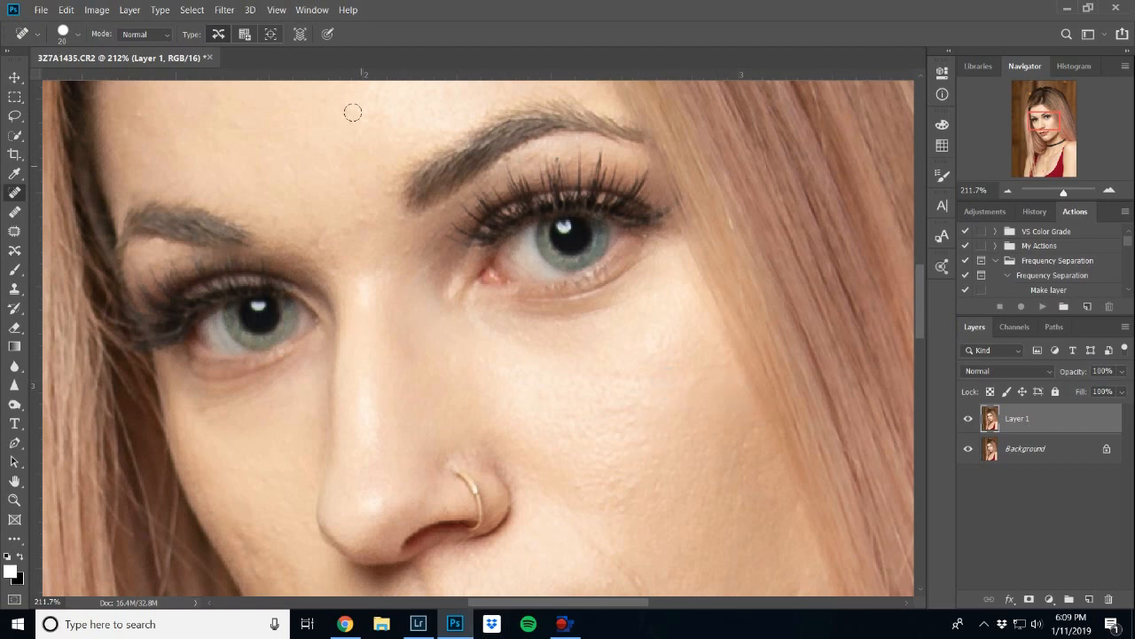
Remove the small spots on the forehead between the eyebrows with the Spot Healing Brush
left_click(362, 213)
left_click(365, 203)
left_click(387, 221)
left_click(326, 238)
scroll(376, 228, "up", 1)
Remove the bumps on the lower cheek near the jaw with the Spot Healing Brush
scroll(376, 228, "down", 6)
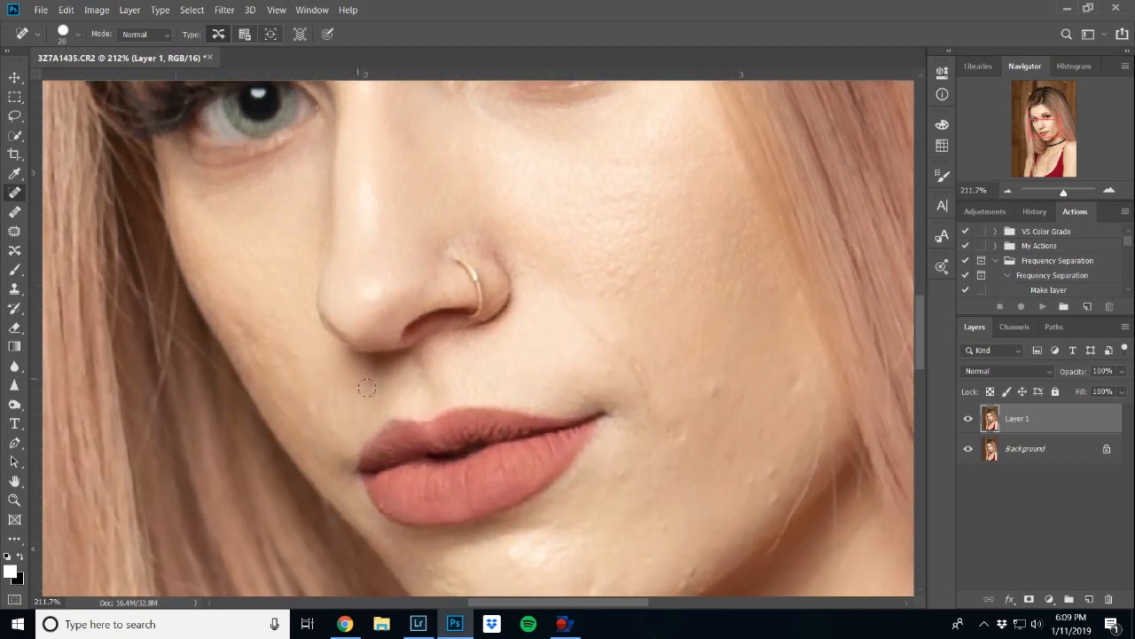
scroll(367, 387, "down", 1)
left_click(719, 356)
left_click(750, 359)
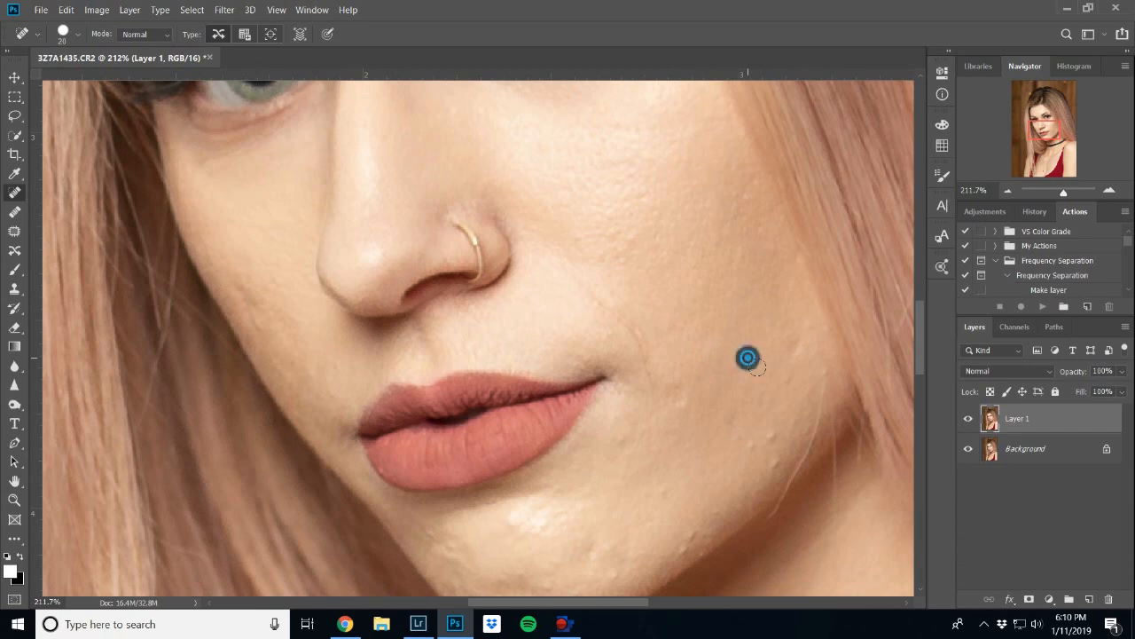
left_click(772, 429)
left_click(765, 456)
Sample clean cheek skin with the Healing Brush and heal the uneven spots on the middle of the cheek
left_click(16, 212)
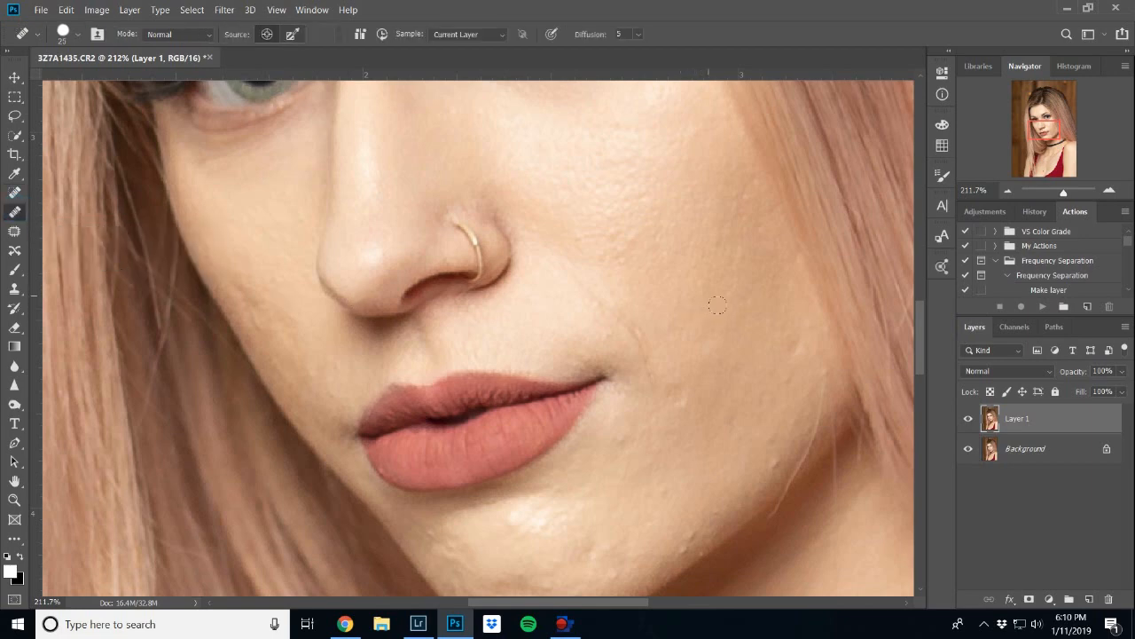
key("bracketleft")
left_click(727, 327, "alt")
left_click(682, 306)
left_click(699, 301)
left_click(693, 310)
left_click(664, 327)
Heal the bumps on the lower cheek and along the jaw with the Healing Brush at size 25
key("bracketright")
left_click(740, 465)
left_click(771, 437)
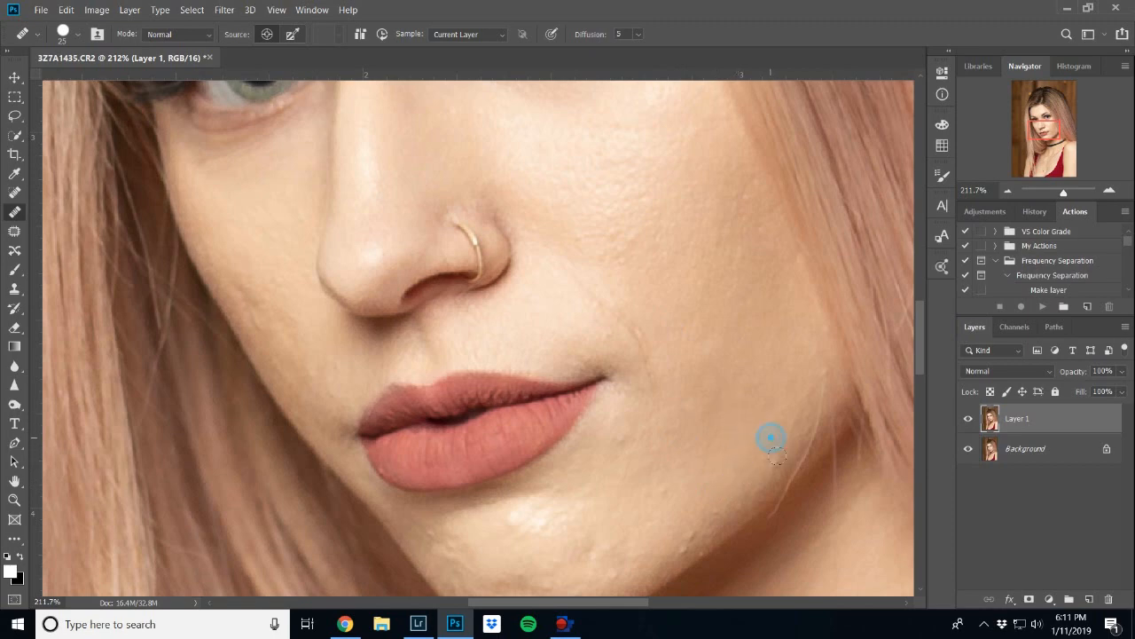
left_click(687, 503)
left_click(641, 436)
left_click(696, 413)
left_click(705, 500)
Heal the rough skin and fine line on the cheek between the nose ring and the mouth corner
left_click(624, 257)
left_click(607, 312)
left_click(583, 280)
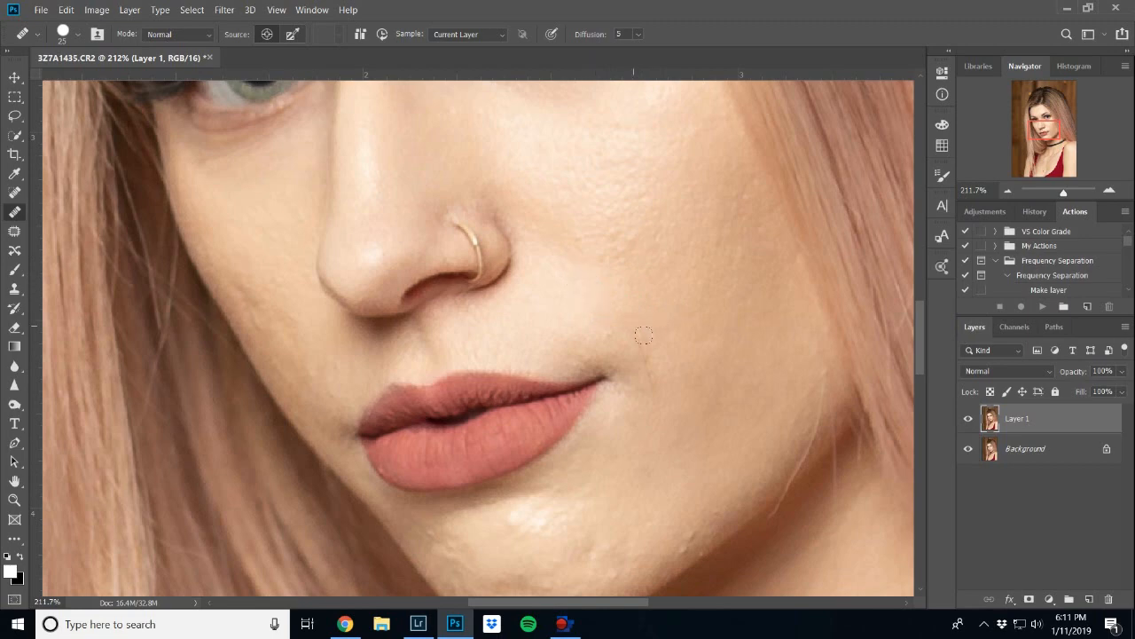
left_click(658, 383)
left_click(604, 326)
left_click(612, 319)
Heal the skin above the upper lip and around the corner of the mouth
left_click(540, 361)
left_click(568, 367)
left_click(576, 353)
left_click(621, 364)
left_click(667, 392)
scroll(666, 392, "down", 2)
left_click(666, 377)
Heal the bumps along the jawline and on the side of the chin below the mouth corner
scroll(676, 400, "down", 1)
left_click(526, 460)
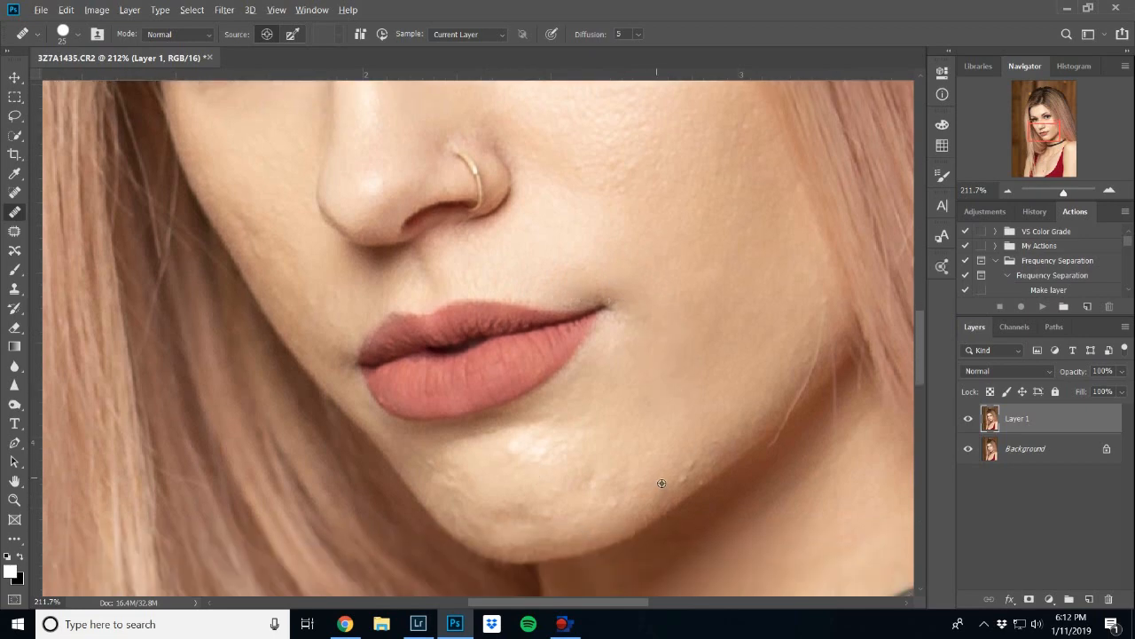
left_click(688, 477)
left_click(648, 449)
left_click(632, 434)
left_click(558, 455)
left_click(614, 474)
left_click(597, 493)
left_click(577, 486)
left_click(582, 477)
left_click(591, 473)
left_click(615, 428)
left_click(618, 439)
Heal the remaining bumps along the lower part of the chin
left_click(578, 514)
left_click(566, 511)
left_click(543, 515)
left_click(559, 496)
left_click(523, 513)
left_click(534, 511)
left_click(507, 515)
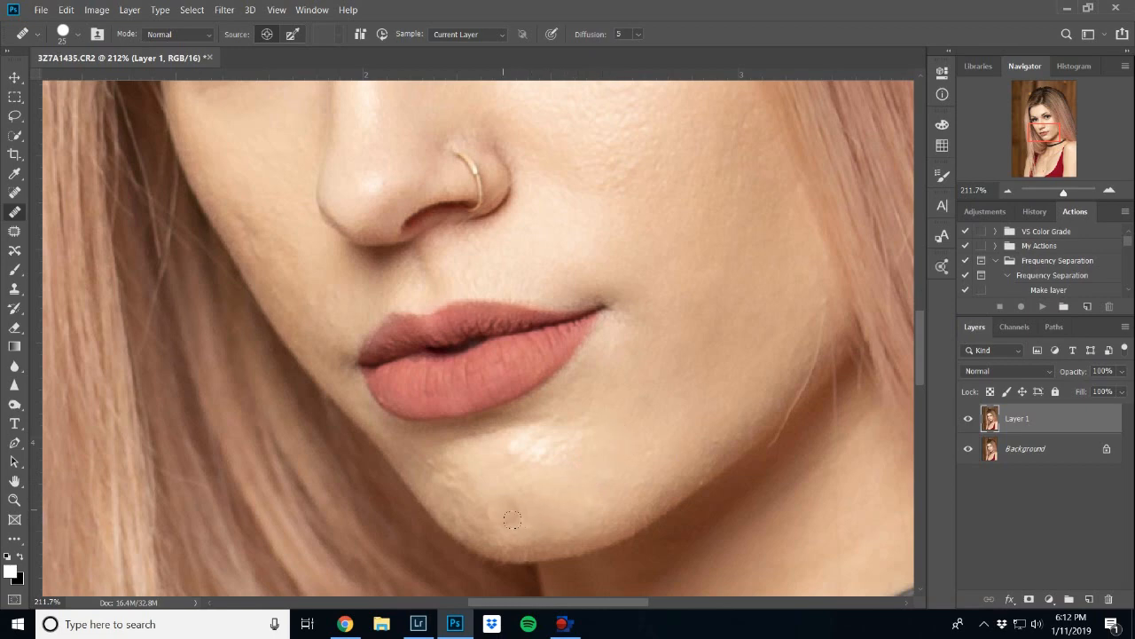
Toggle the visibility of Layer 1 to compare the retouched skin with the original
left_click(977, 420)
left_click(976, 420)
left_click(976, 418)
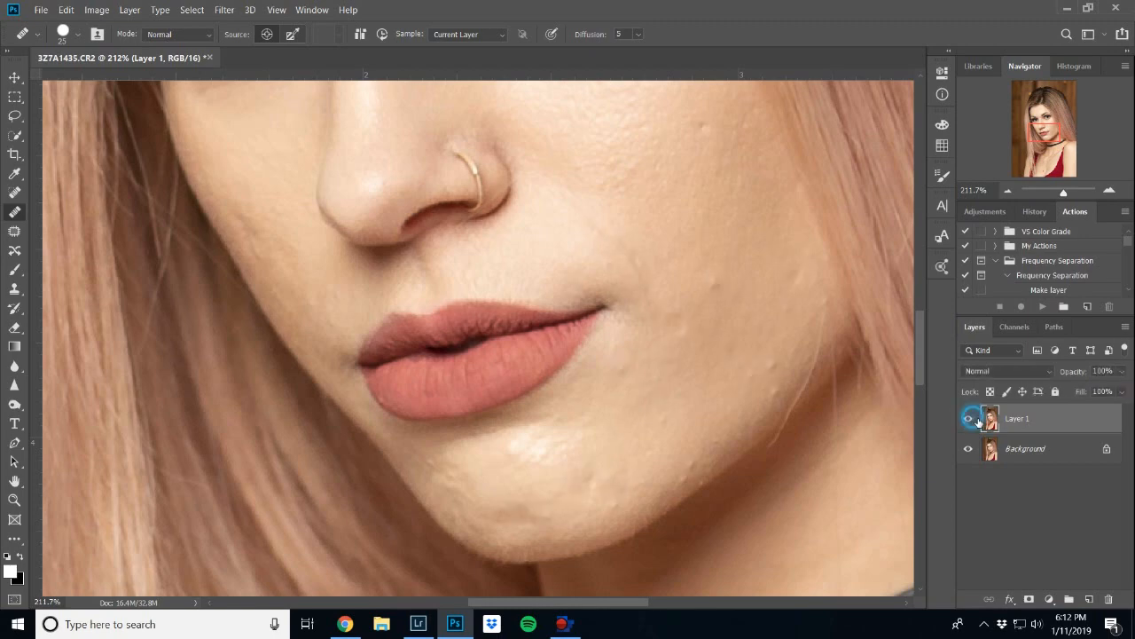
left_click(975, 418)
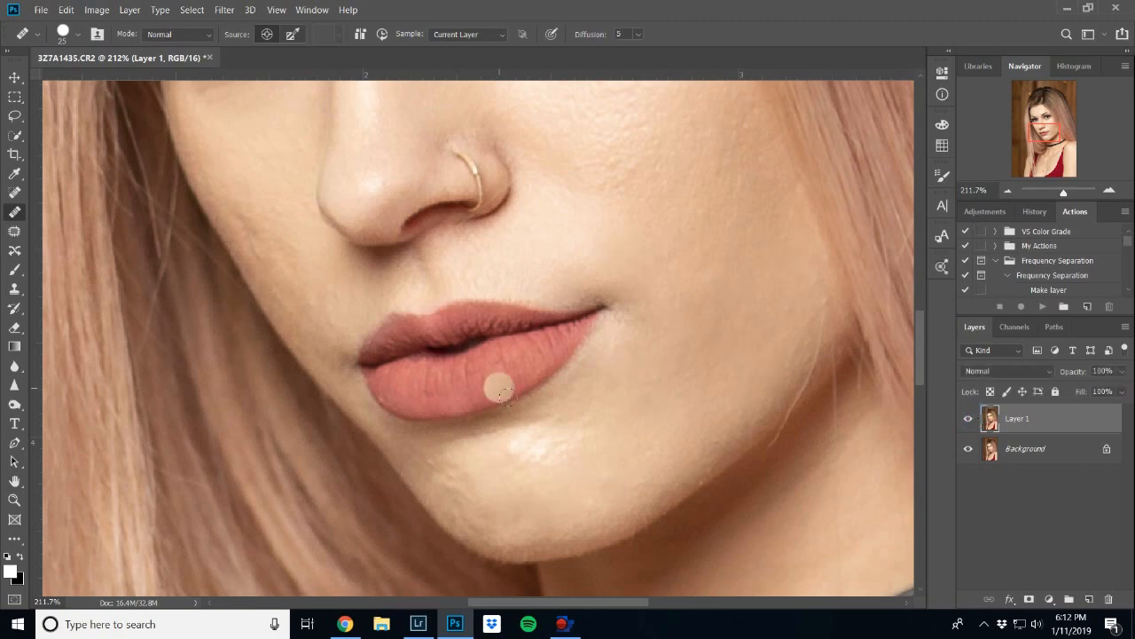
Sample clean chin skin and heal the bumps on the shadowed side of the chin below the lower lip
left_click(484, 468, "alt")
left_click(465, 484)
left_click(468, 485)
left_click(447, 470)
left_click(444, 473)
left_click(442, 468)
left_click(460, 487)
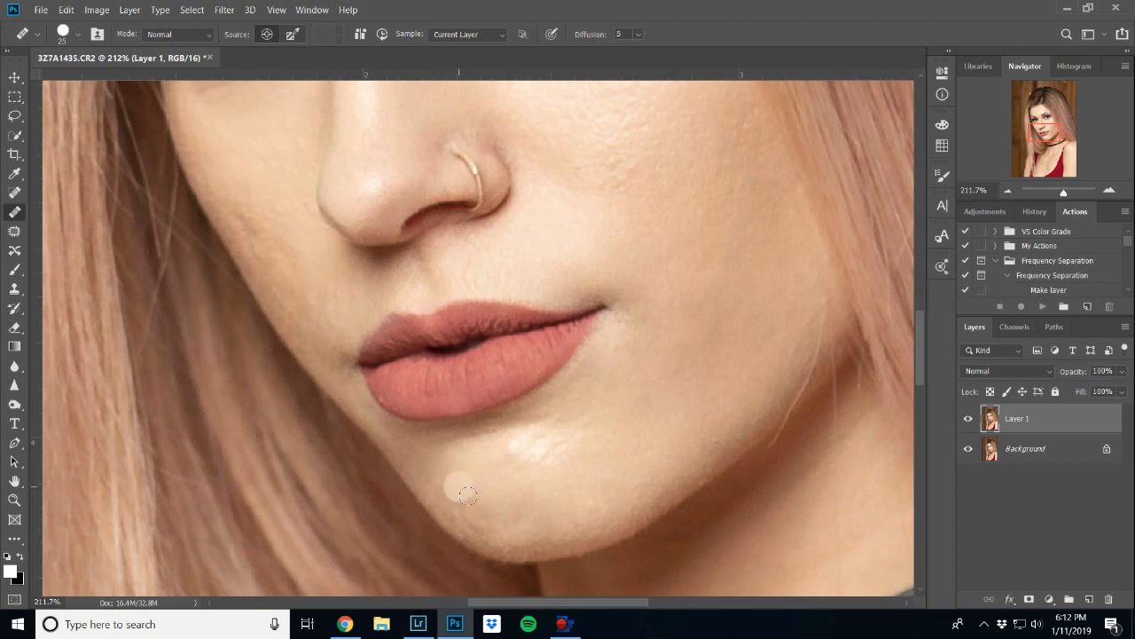
Heal the uneven texture along the bottom edge of the chin
left_click(507, 512)
left_click(490, 525)
left_click(473, 527)
left_click(464, 507)
left_click(515, 522)
left_click(494, 516)
Heal the blemishes on the narrow far cheek beside the nose
scroll(654, 245, "up", 5)
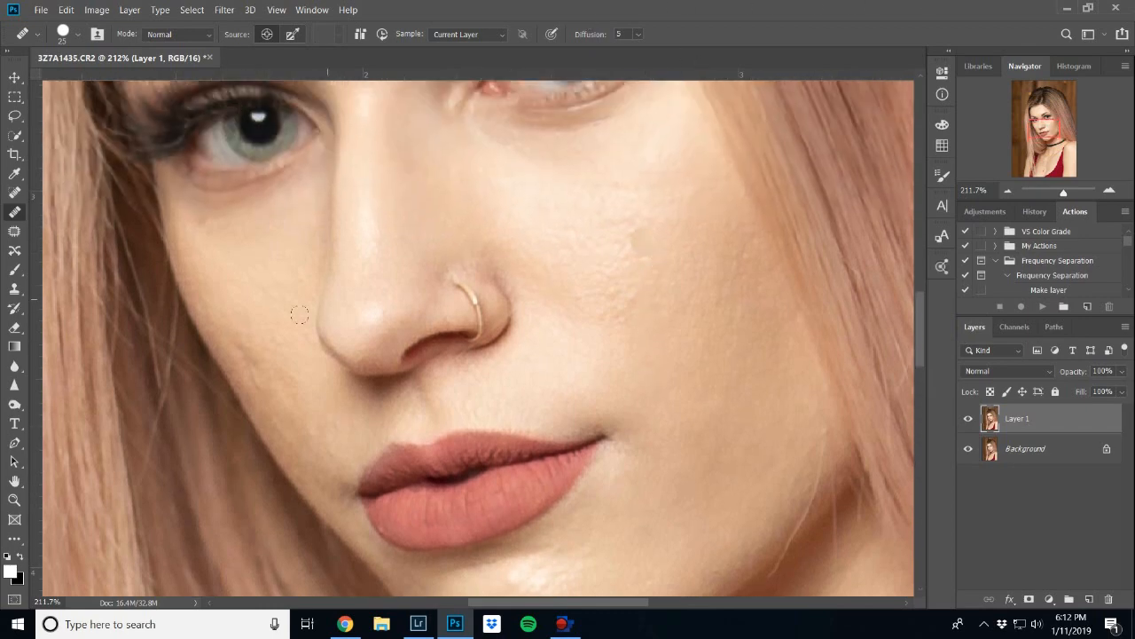
left_click(254, 306)
left_click(243, 333)
left_click(262, 359)
left_click(237, 340)
left_click(254, 361)
left_click(282, 383)
left_click(256, 337)
left_click(251, 333)
Undo the last two healing strokes on the far cheek and heal the spot between the nose and mouth corner
key("ctrl+z")
key("ctrl+z")
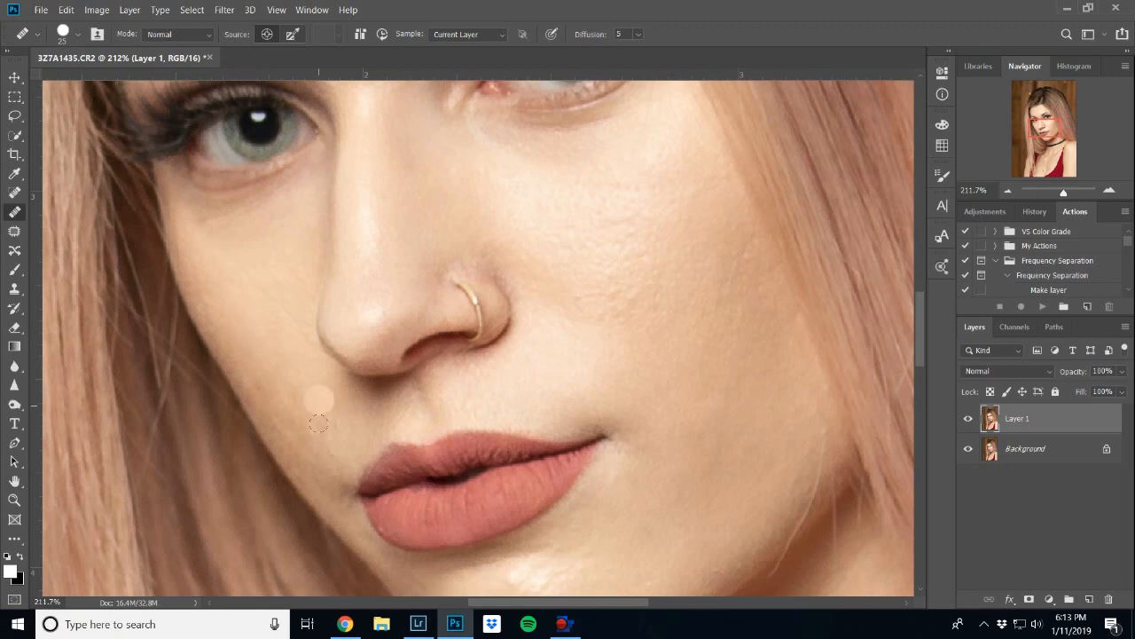
left_click(324, 431)
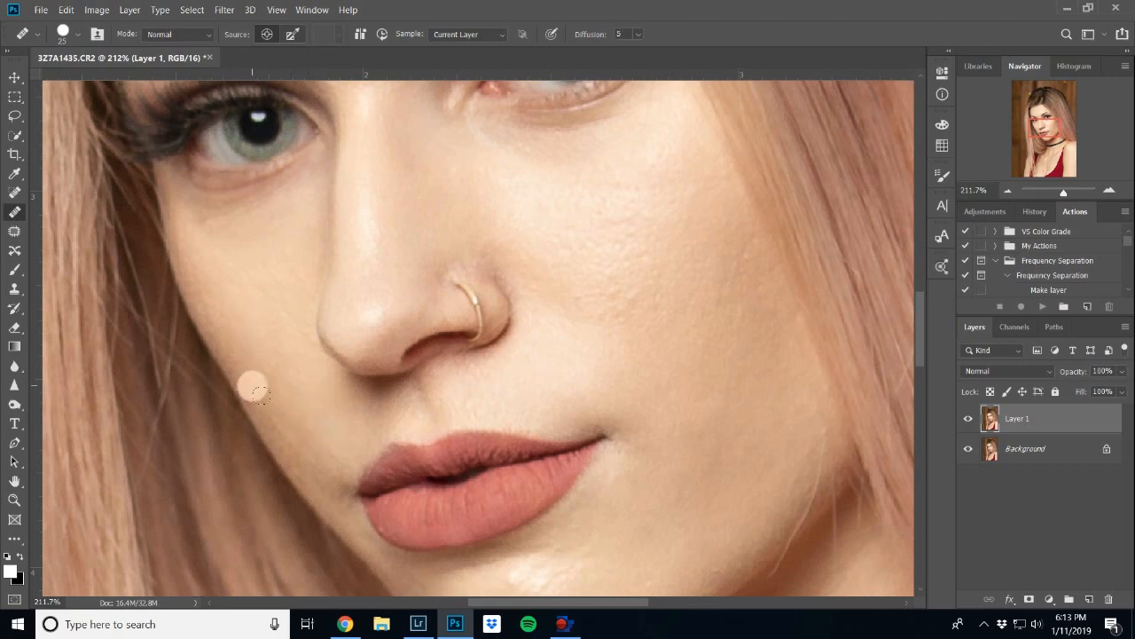
Heal the spot and fine lines across the middle of the forehead above the eyebrows
scroll(284, 281, "up", 6)
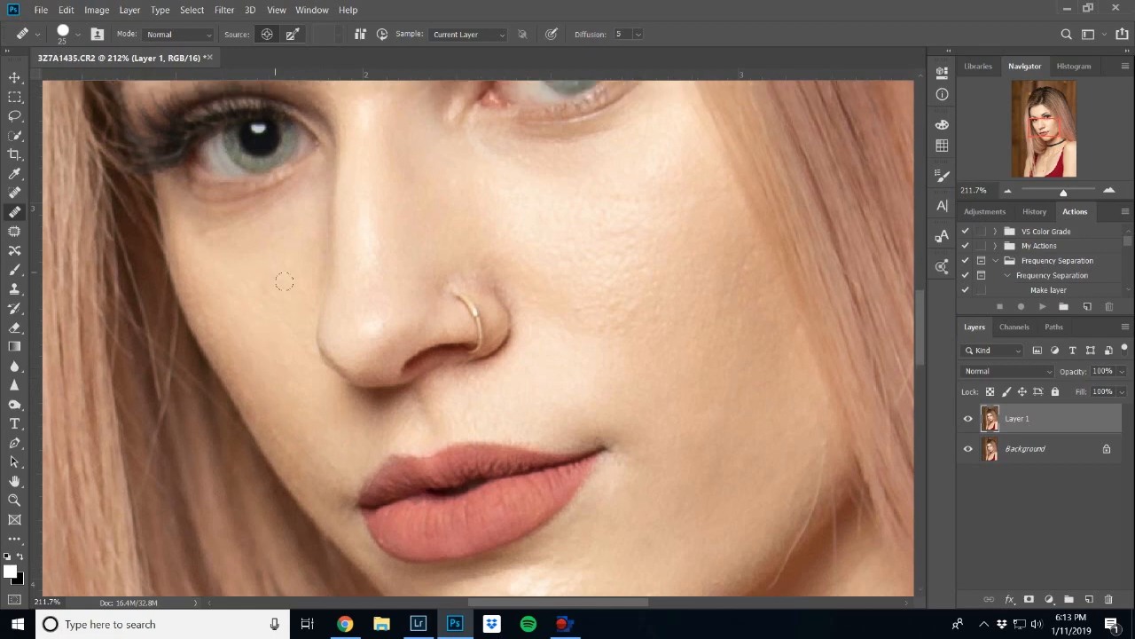
scroll(280, 278, "up", 8)
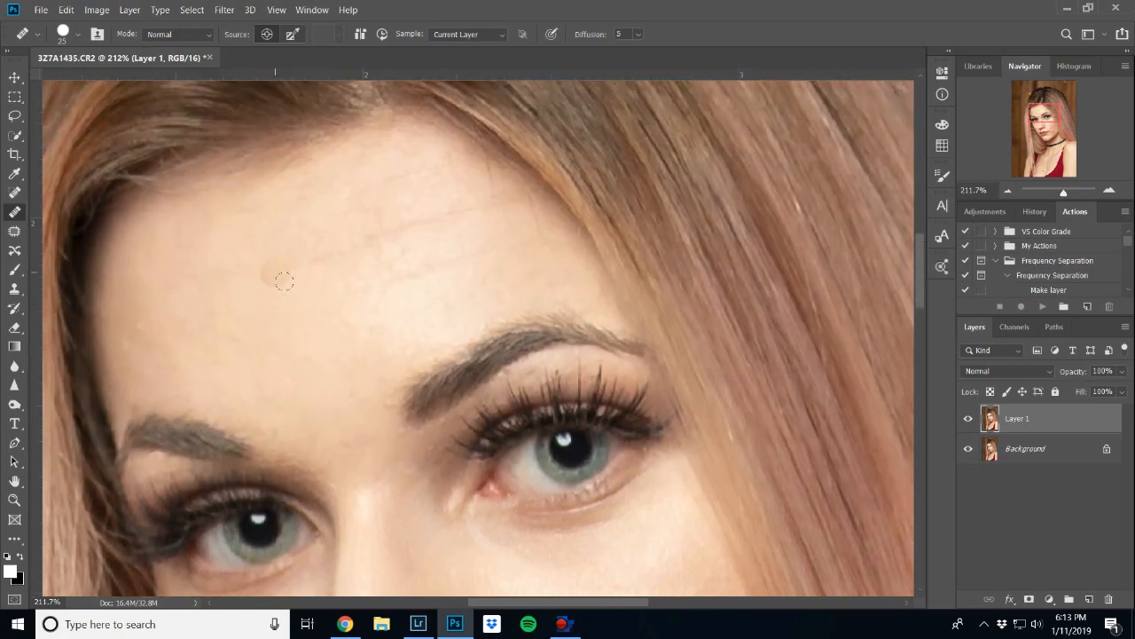
left_click(267, 275)
left_click(439, 292)
left_click(369, 296)
left_click(429, 272)
left_click(460, 265)
left_click(492, 246)
left_click(419, 264)
Heal the wrinkle lines on the upper forehead up to the hairline
left_click(307, 257)
left_click(319, 257)
left_click(393, 236)
left_click(452, 217)
left_click(467, 216)
left_click(381, 166)
left_click(391, 177)
left_click(360, 212)
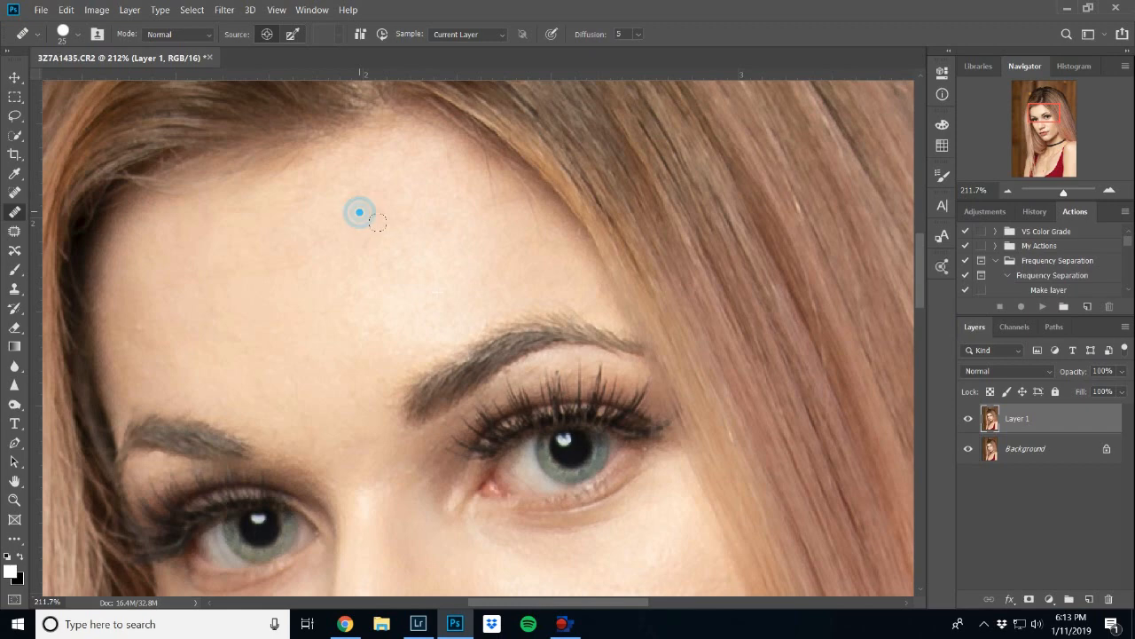
Heal the remaining spots on the shadowed side of the forehead and above the inner eyebrow
left_click(288, 247)
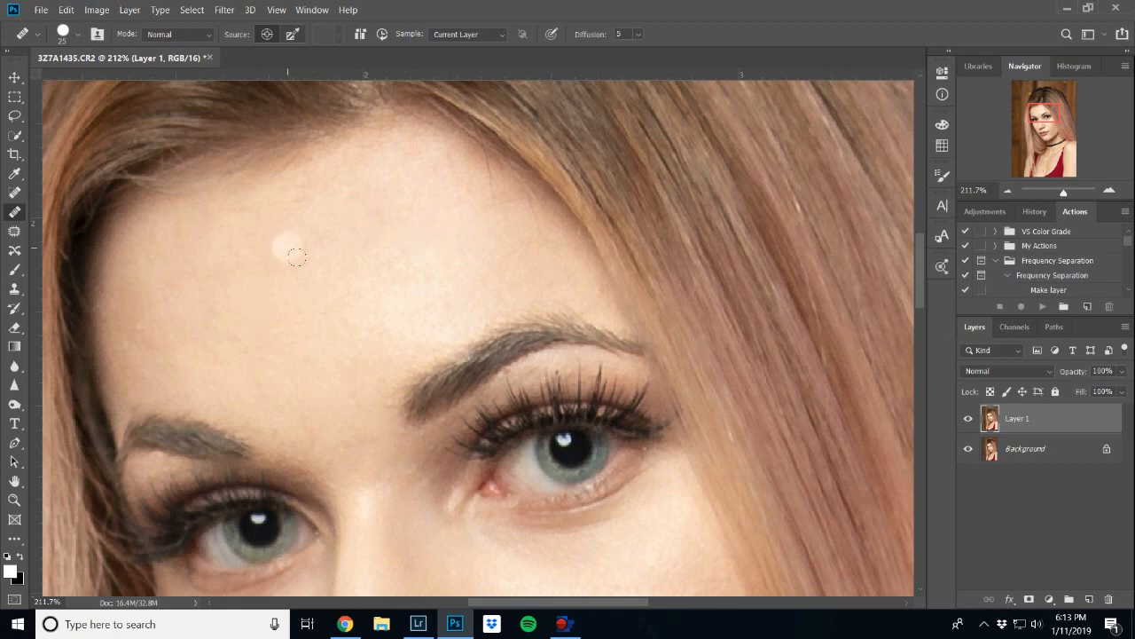
scroll(287, 250, "down", 1)
left_click(289, 253)
left_click(149, 314)
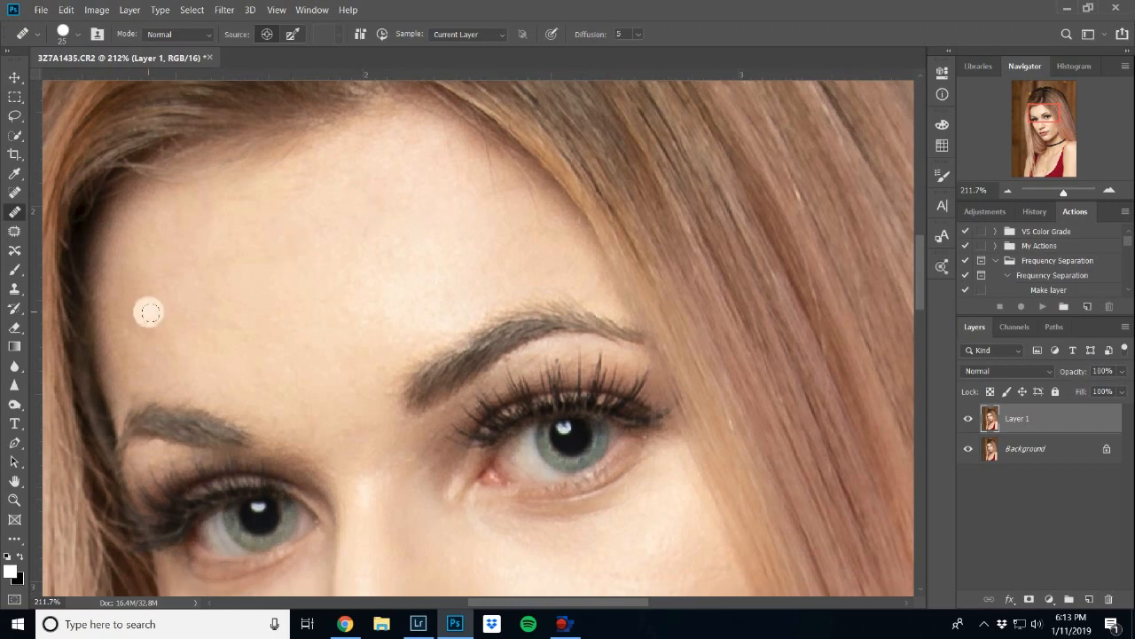
left_click(134, 287)
left_click(136, 325)
left_click(300, 335)
Heal the remaining uneven spots on the chin below the lower lip and view the photo at 100%
scroll(320, 328, "down", 1)
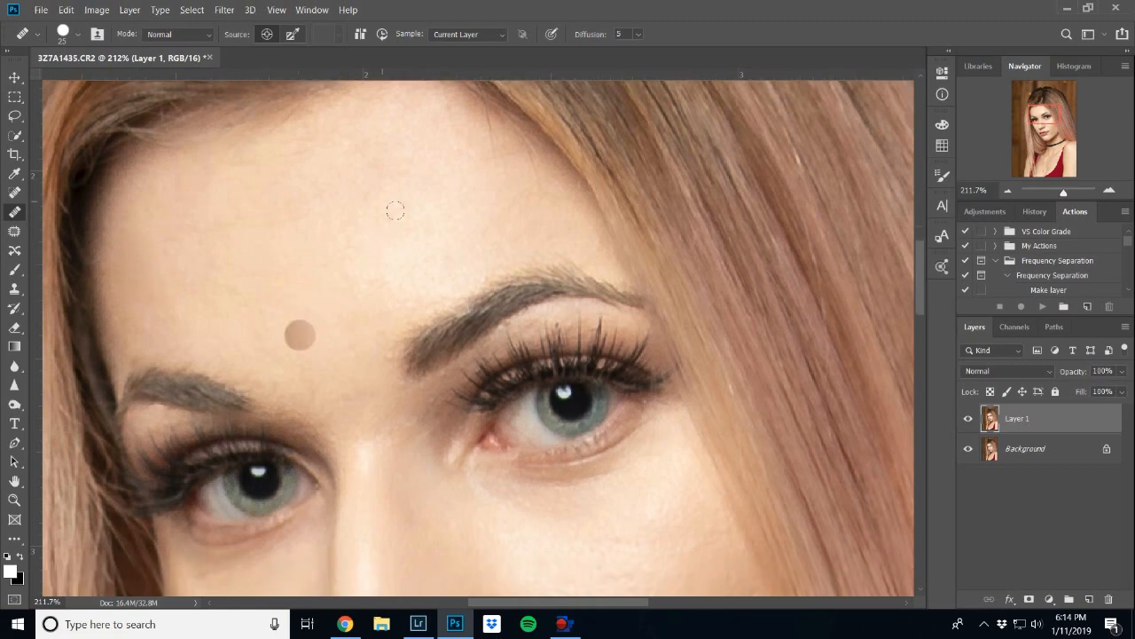
scroll(398, 190, "down", 2)
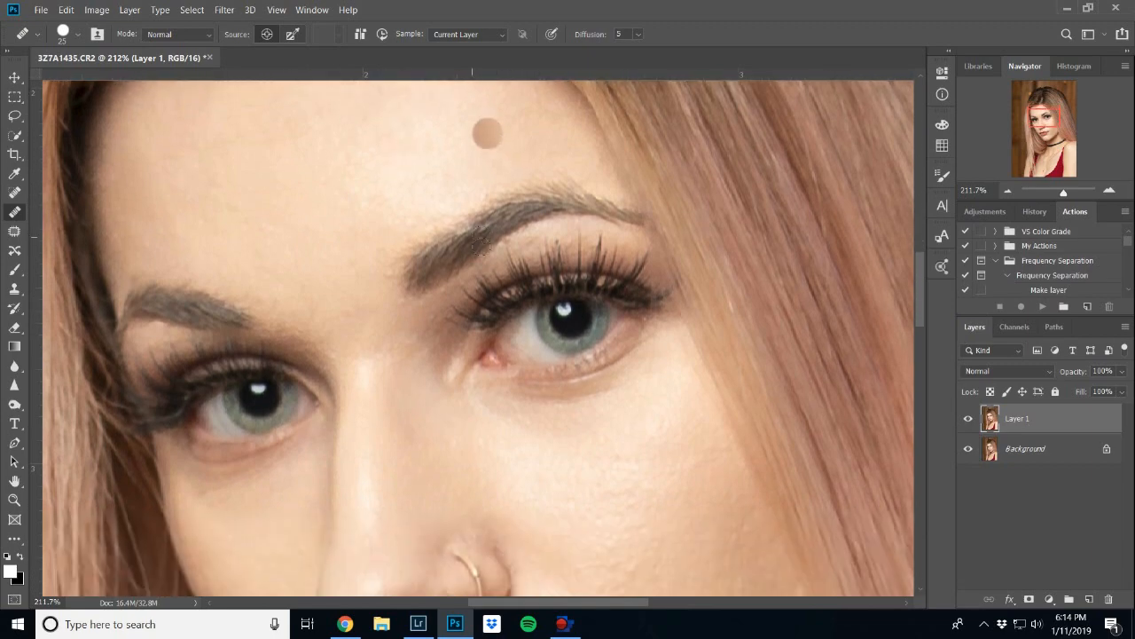
scroll(487, 133, "down", 5)
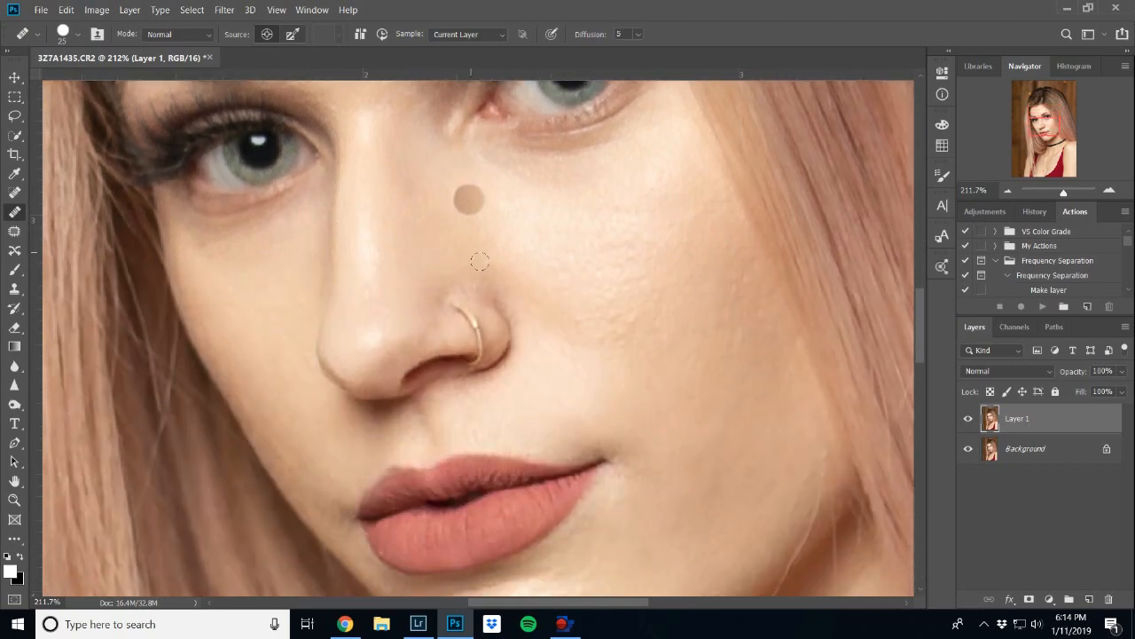
scroll(479, 261, "down", 2)
scroll(476, 253, "down", 4)
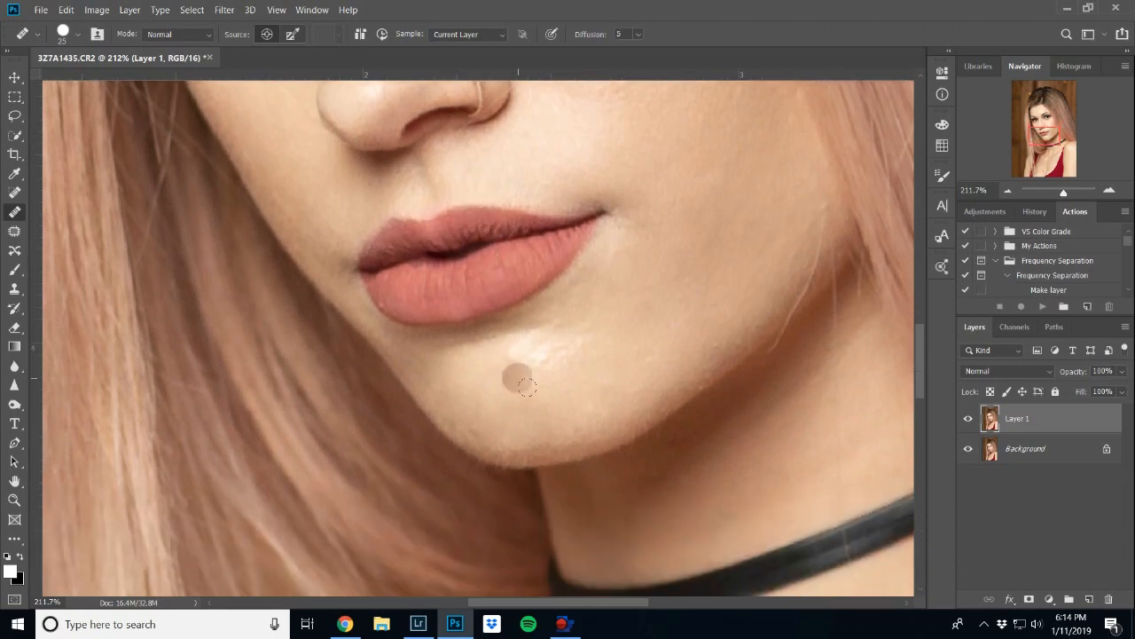
left_click(508, 376)
left_click(483, 401)
left_click(495, 413)
left_click(476, 431)
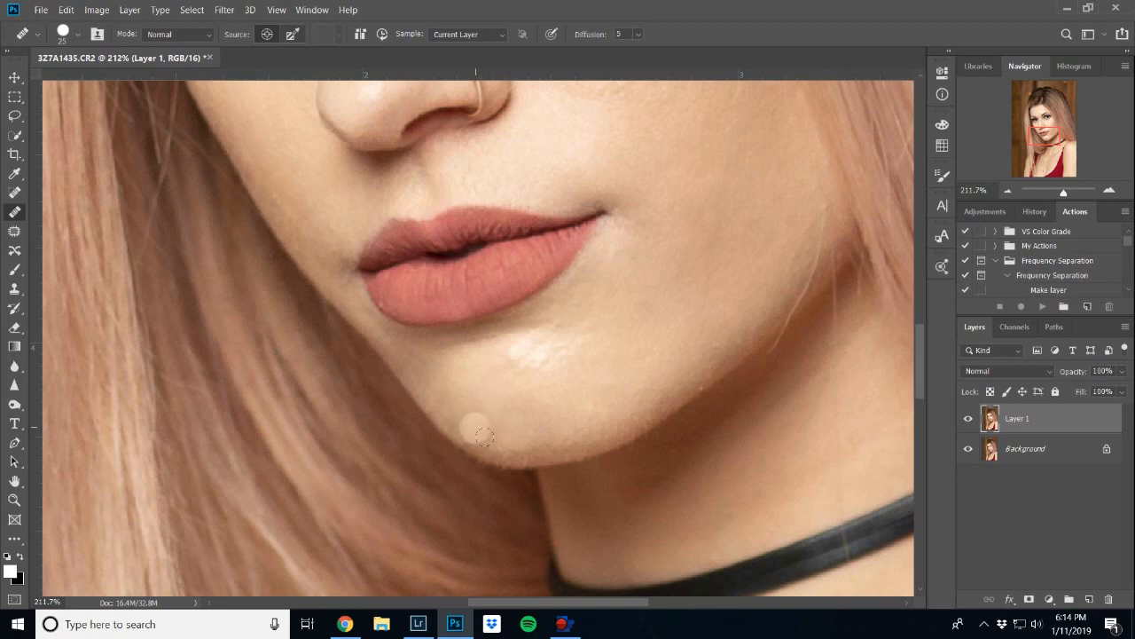
left_click(458, 417)
left_click(436, 365)
left_click(426, 365)
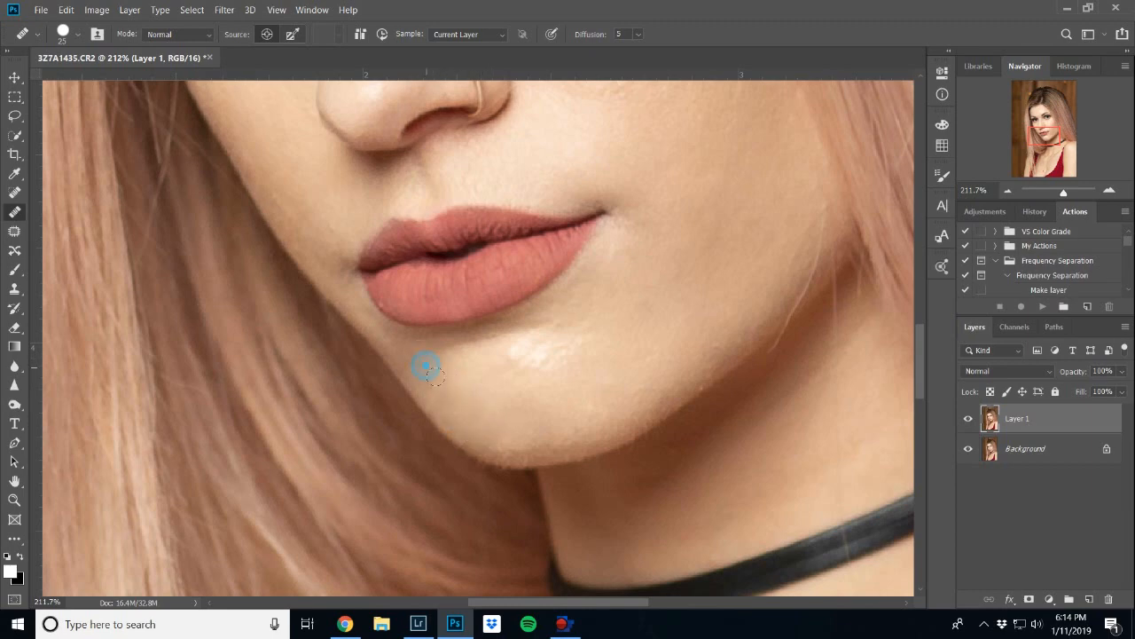
key("ctrl+1")
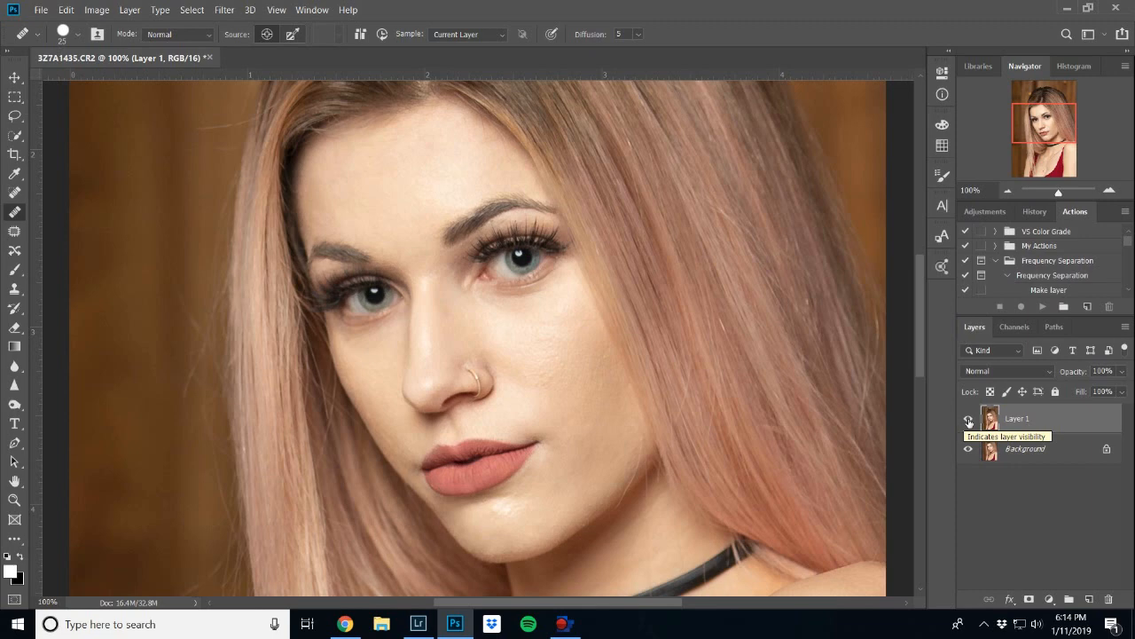
Compare the face before and after healing by toggling Layer 1's visibility at 100% and at 150% zoom
left_click(969, 421)
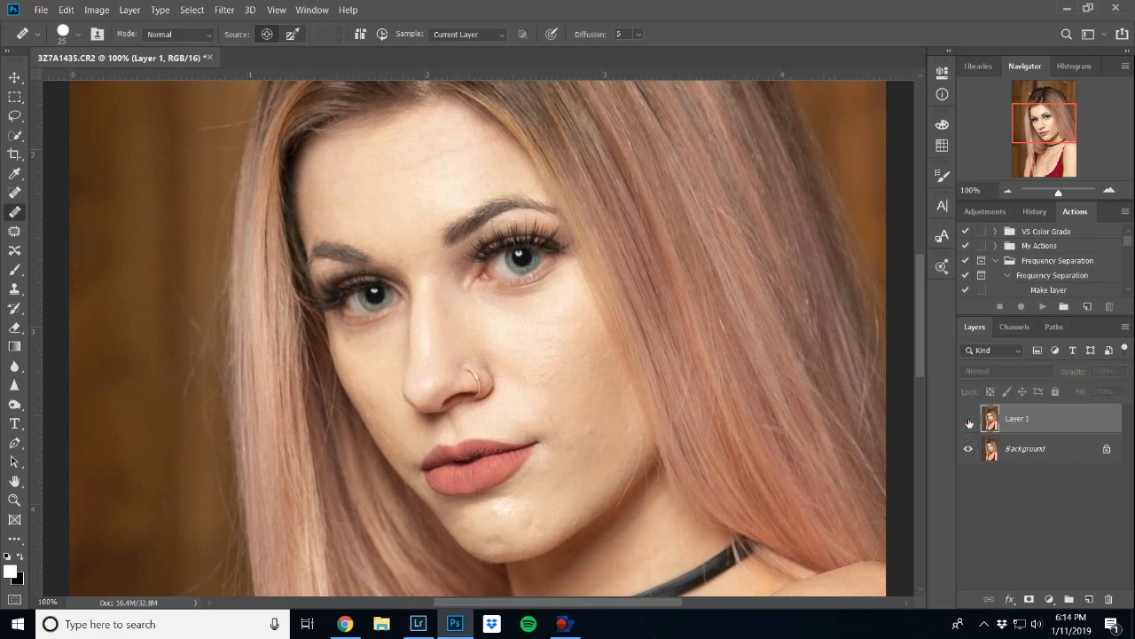
left_click(969, 422)
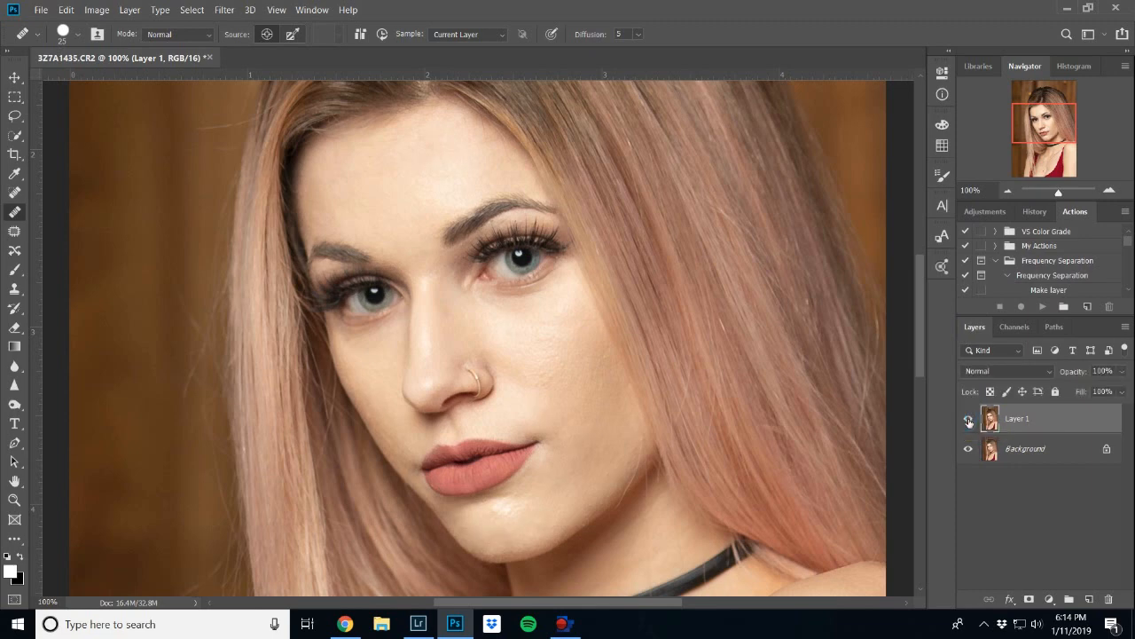
left_click(969, 422)
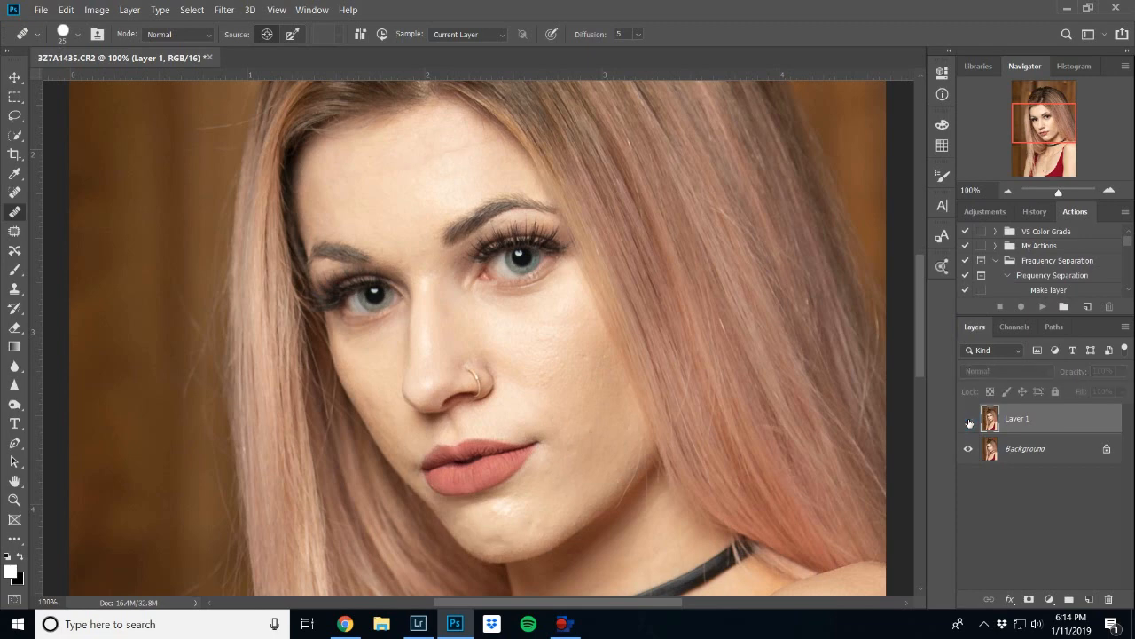
left_click(969, 423)
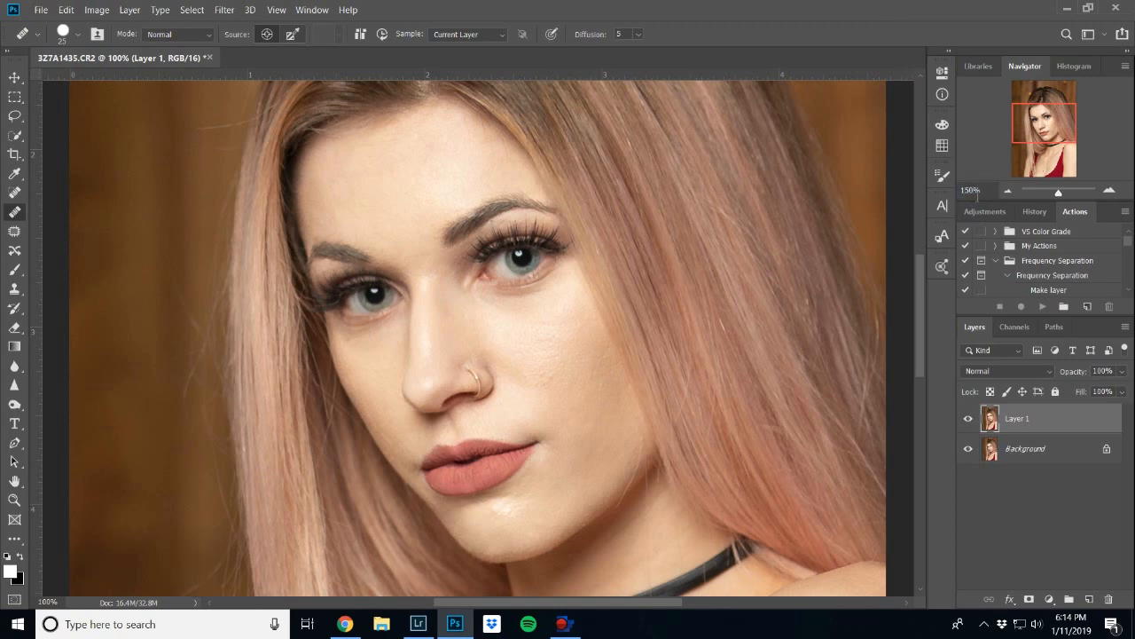
key("Return")
scroll(523, 218, "down", 2)
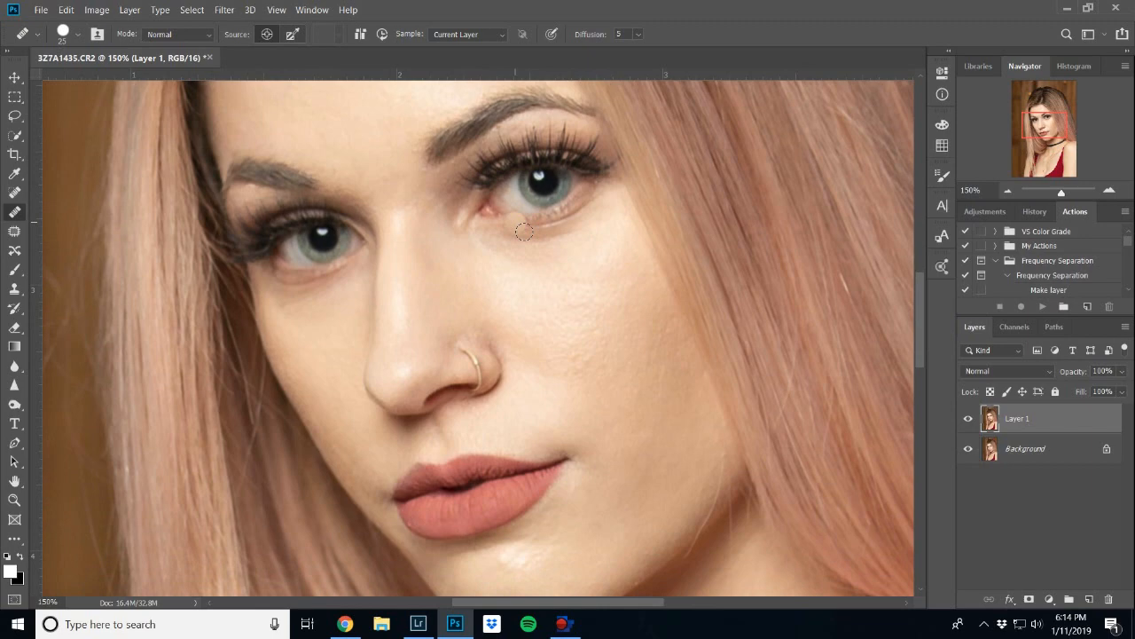
left_click(968, 418)
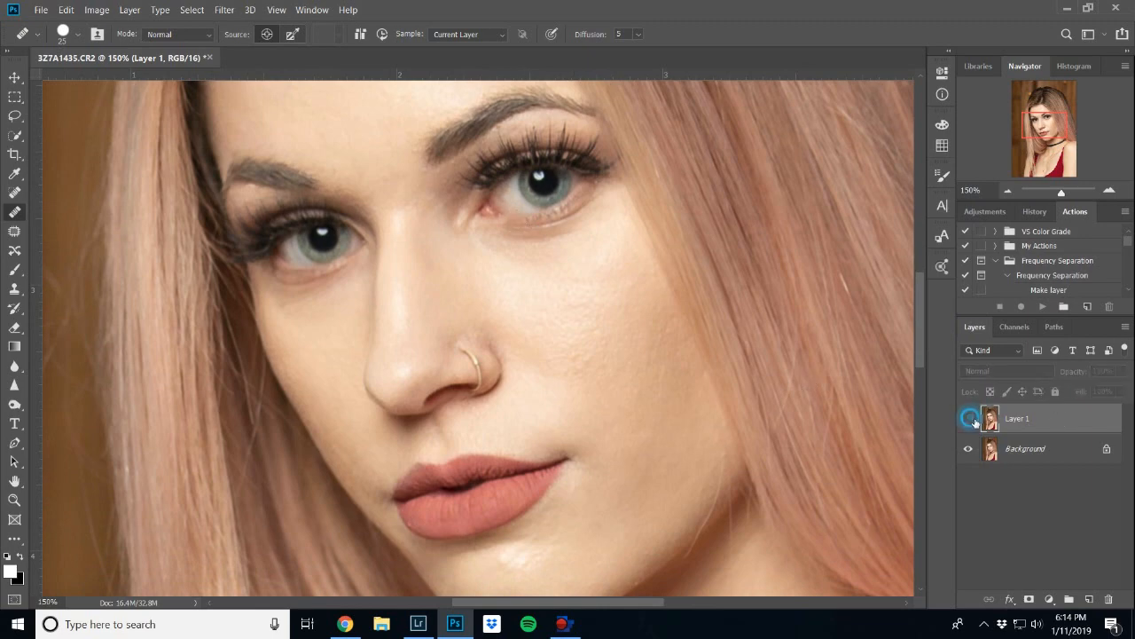
left_click(974, 421)
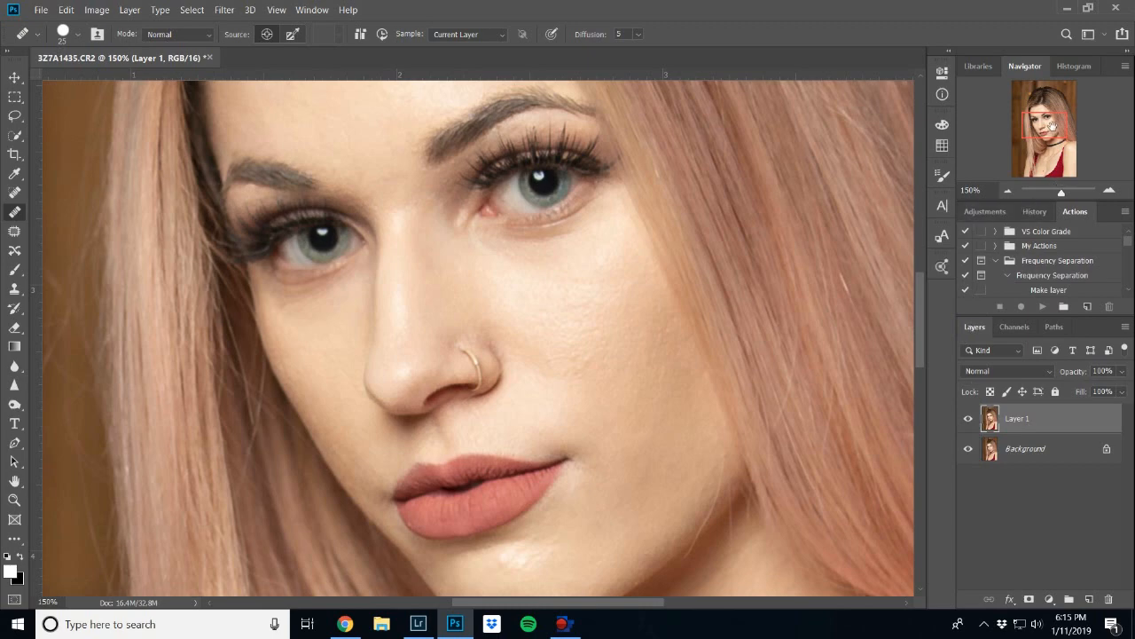
Run the Frequency Separation action on the healed portrait, using a Gaussian Blur radius of 3 pixels for the LF layer
scroll(461, 373, "up", 3)
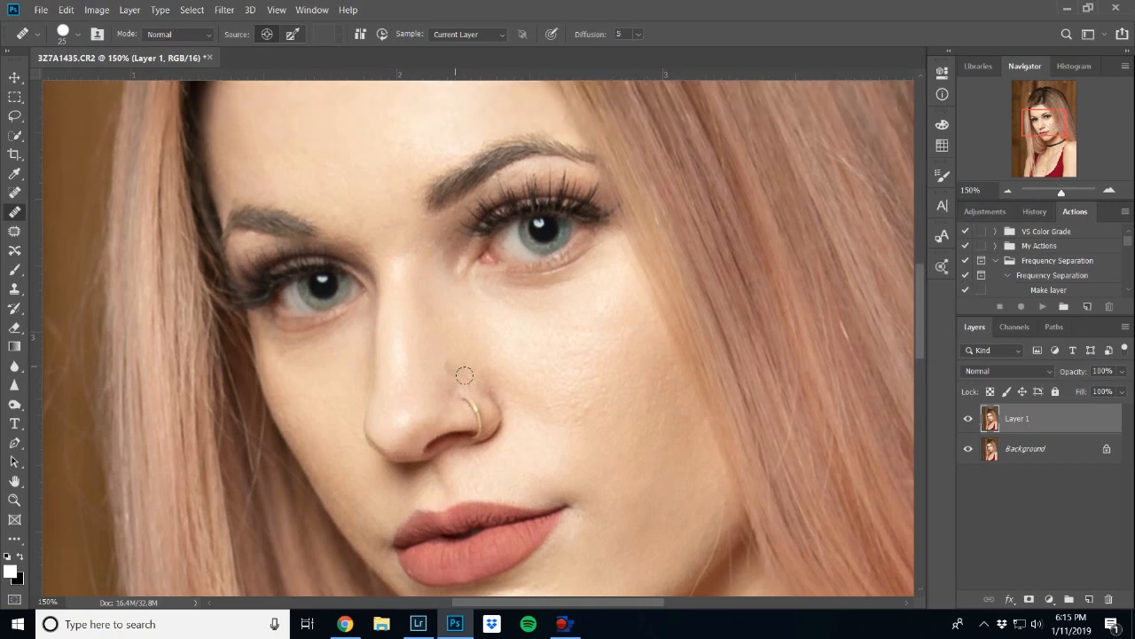
scroll(461, 373, "up", 3)
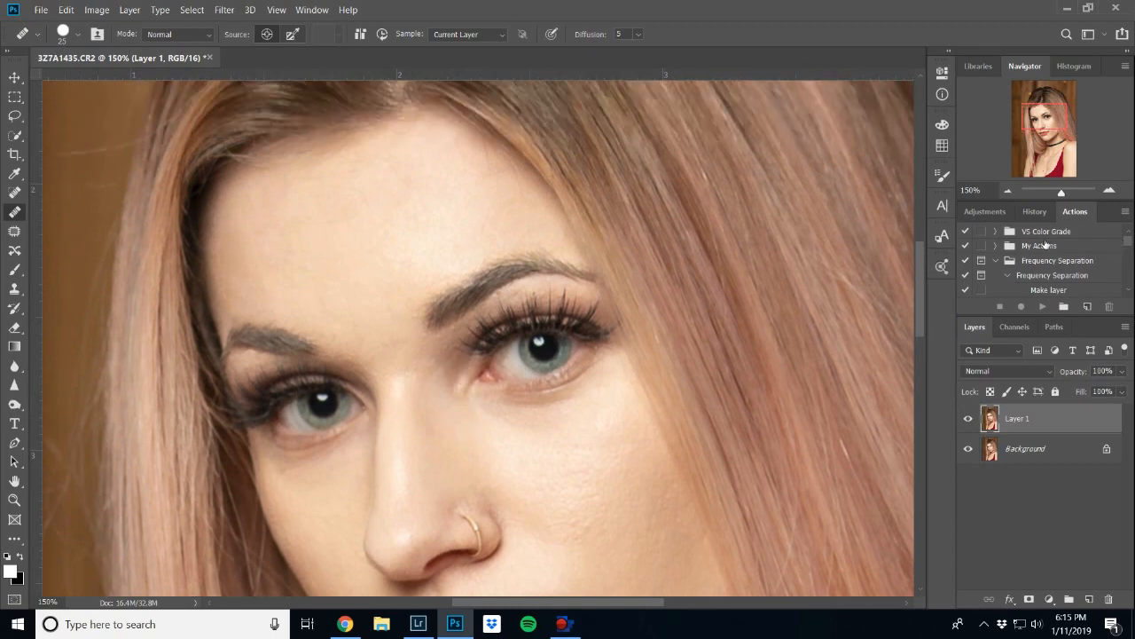
left_click(1054, 276)
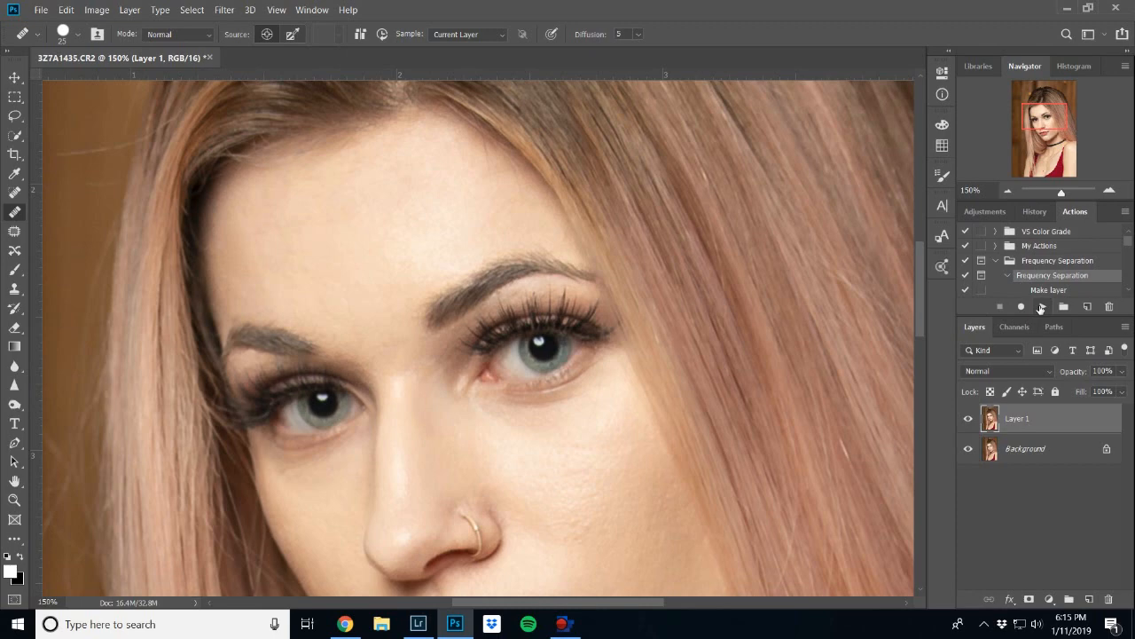
left_click(1042, 306)
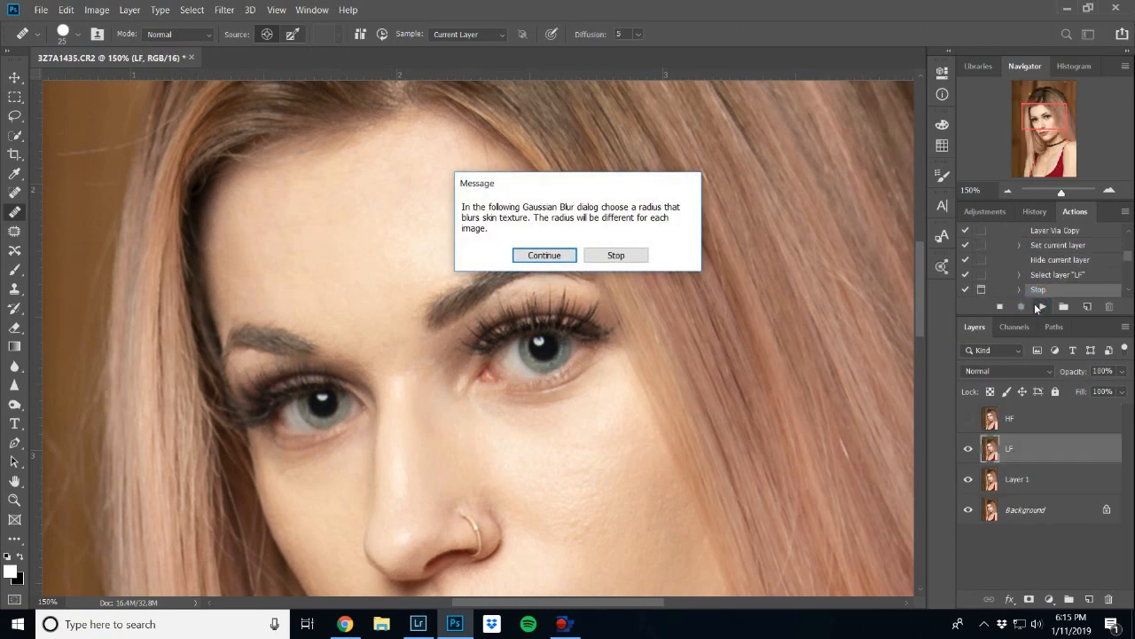
key("Return")
type("3")
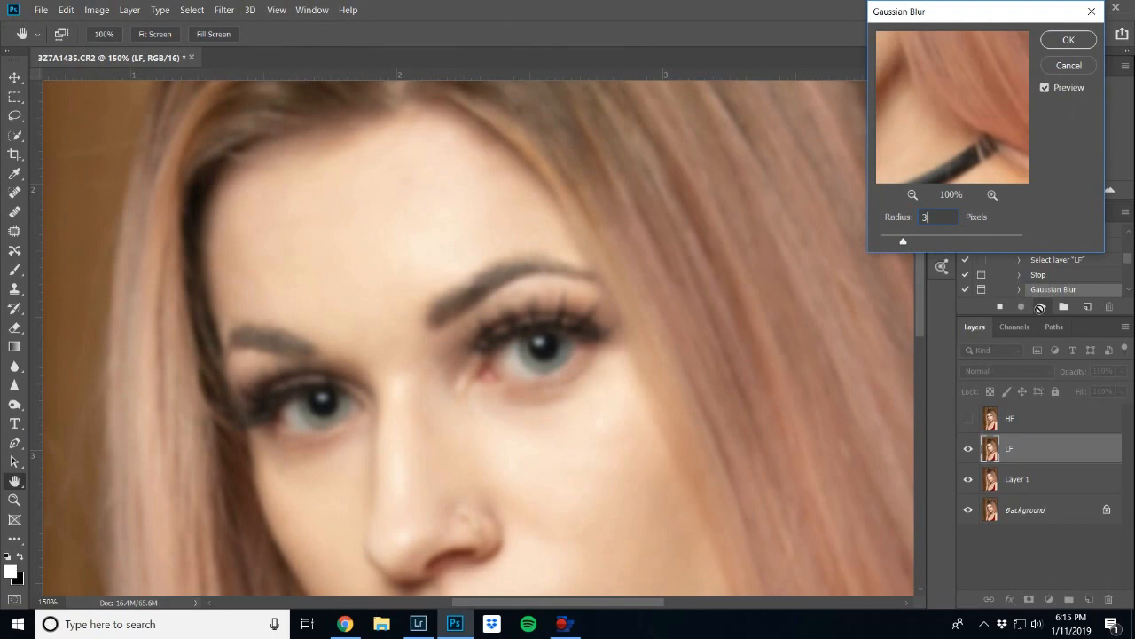
key("Return")
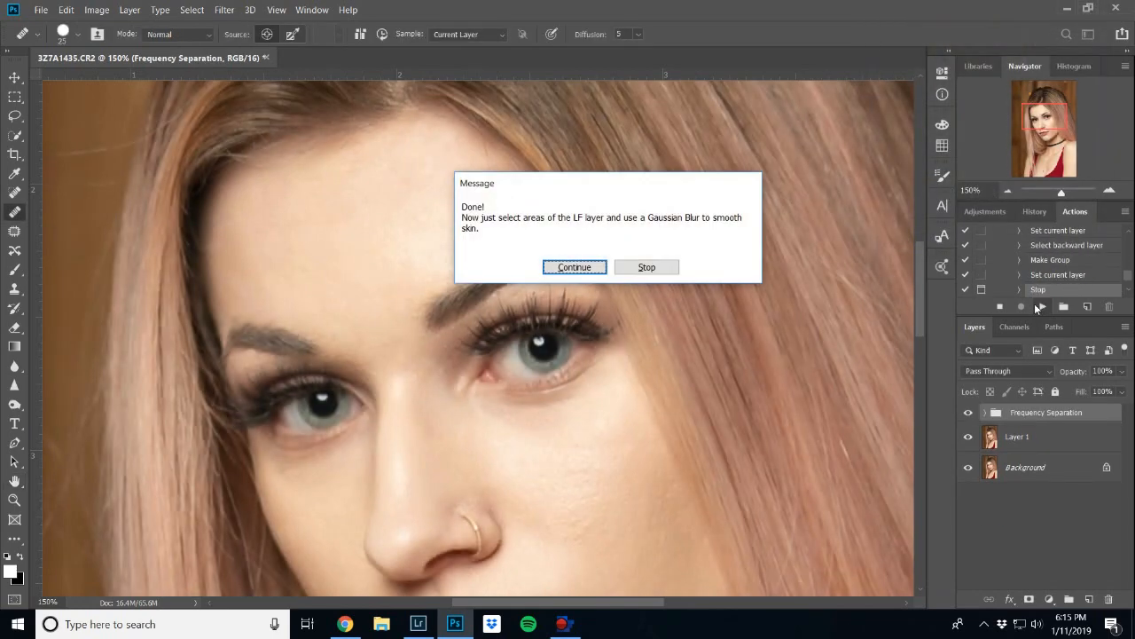
key("Return")
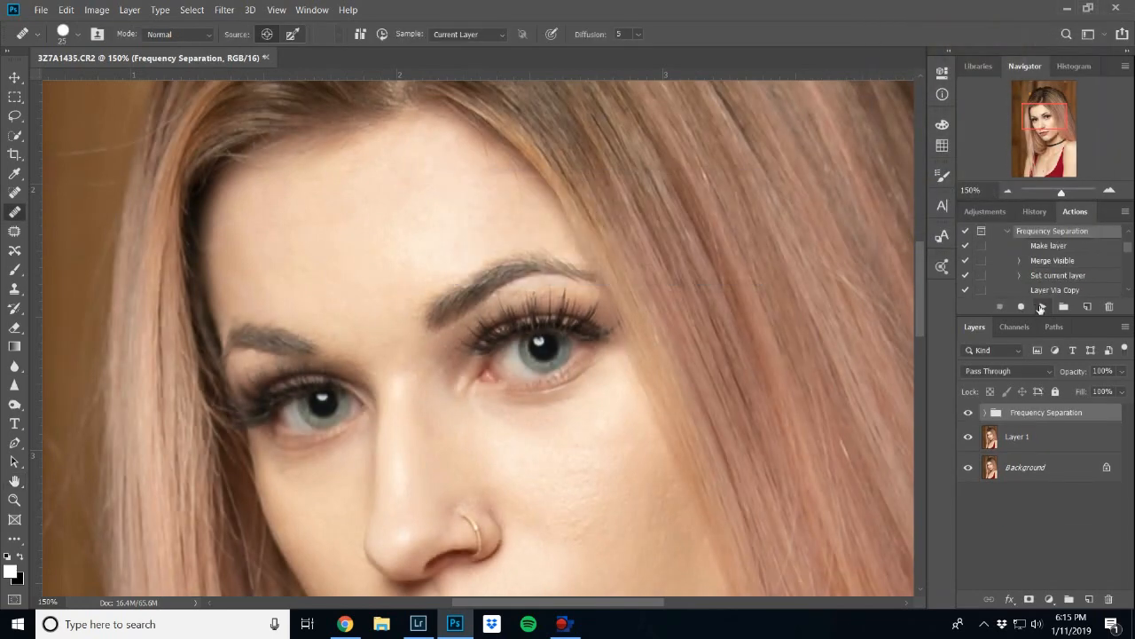
Lasso the forehead skin on the LF layer, smooth it with an 8-pixel Gaussian Blur, deselect, and compare before and after
left_click(989, 414)
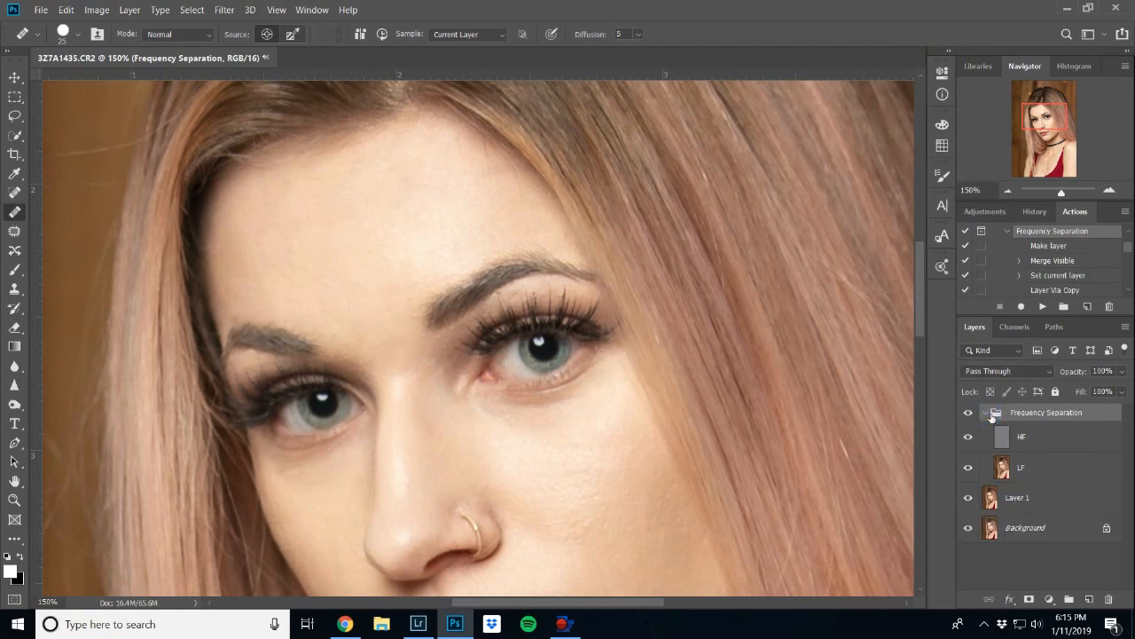
left_click(1034, 467)
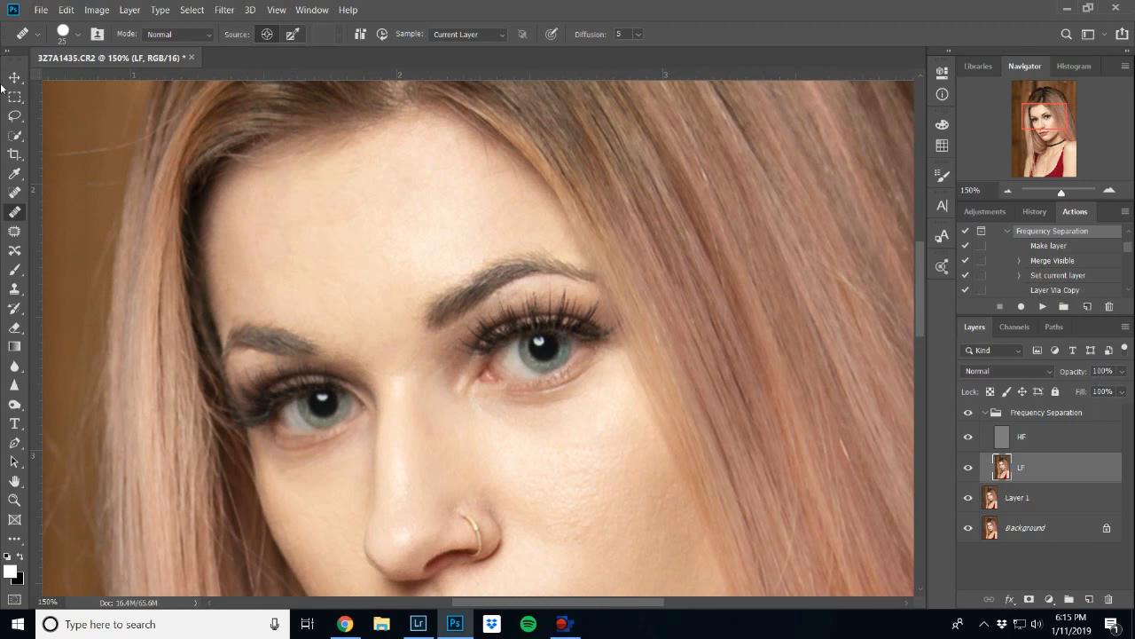
left_click(13, 116)
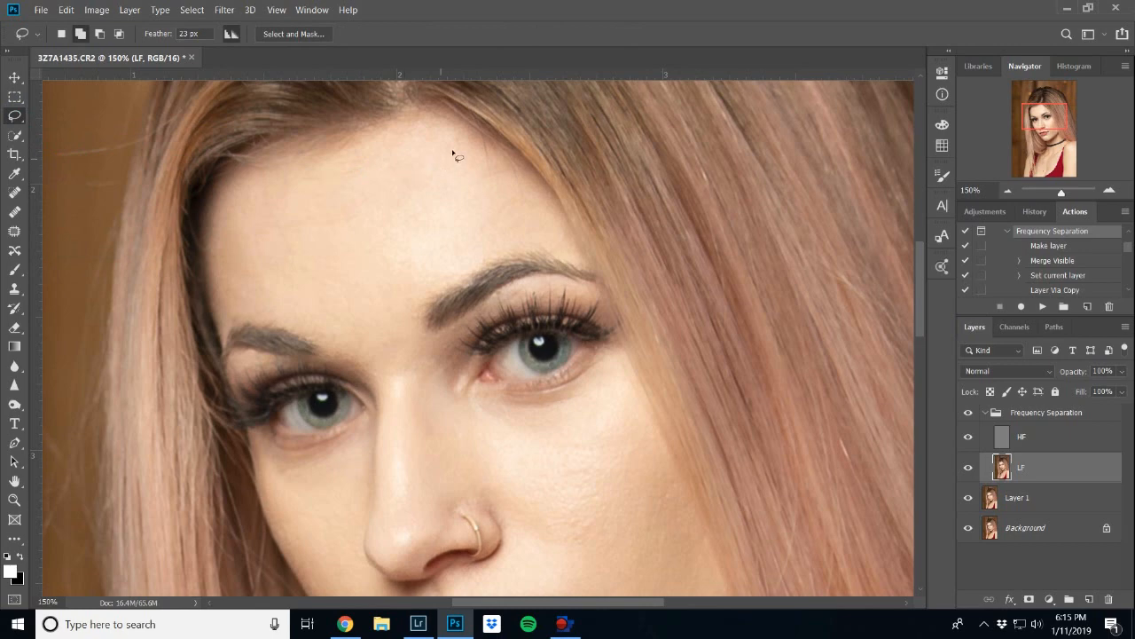
mouse_move(446, 126)
left_mouse_down()
mouse_move(355, 134)
mouse_move(240, 177)
mouse_move(220, 306)
mouse_move(381, 340)
mouse_move(414, 322)
mouse_move(435, 280)
mouse_move(582, 244)
mouse_move(532, 189)
left_mouse_up()
left_click_drag(501, 143, 494, 133)
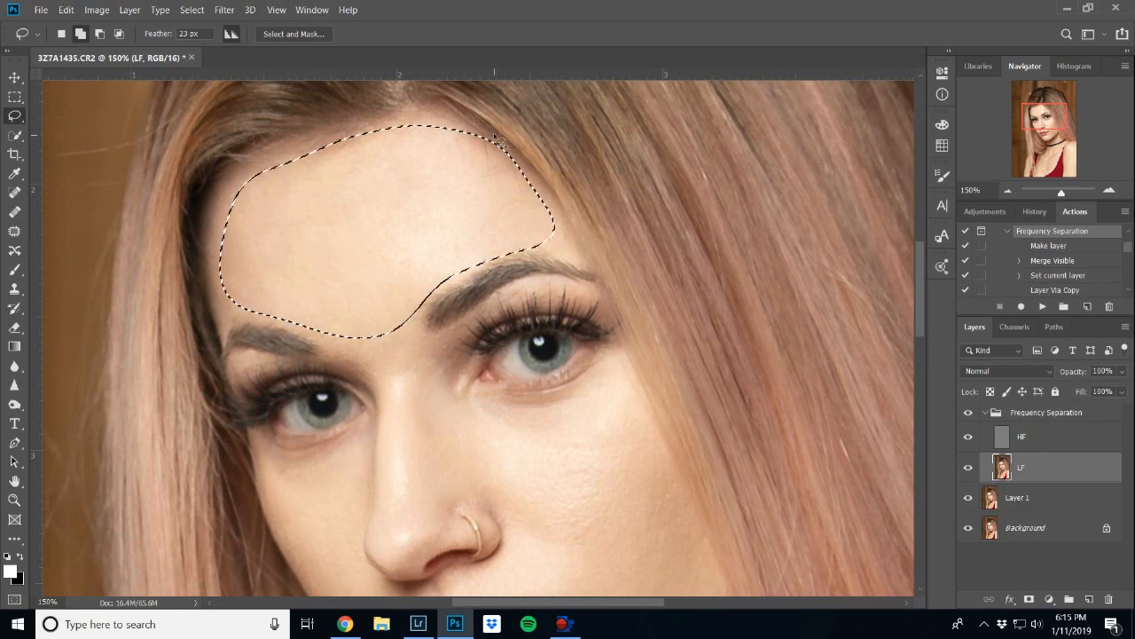
key("ctrl+alt+f")
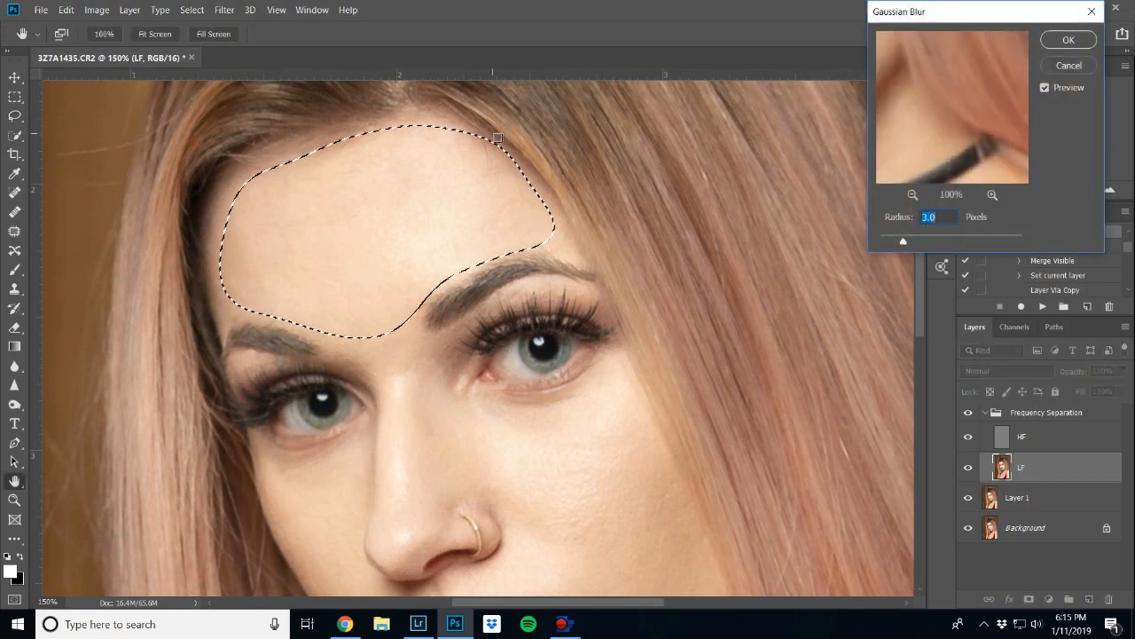
type("8")
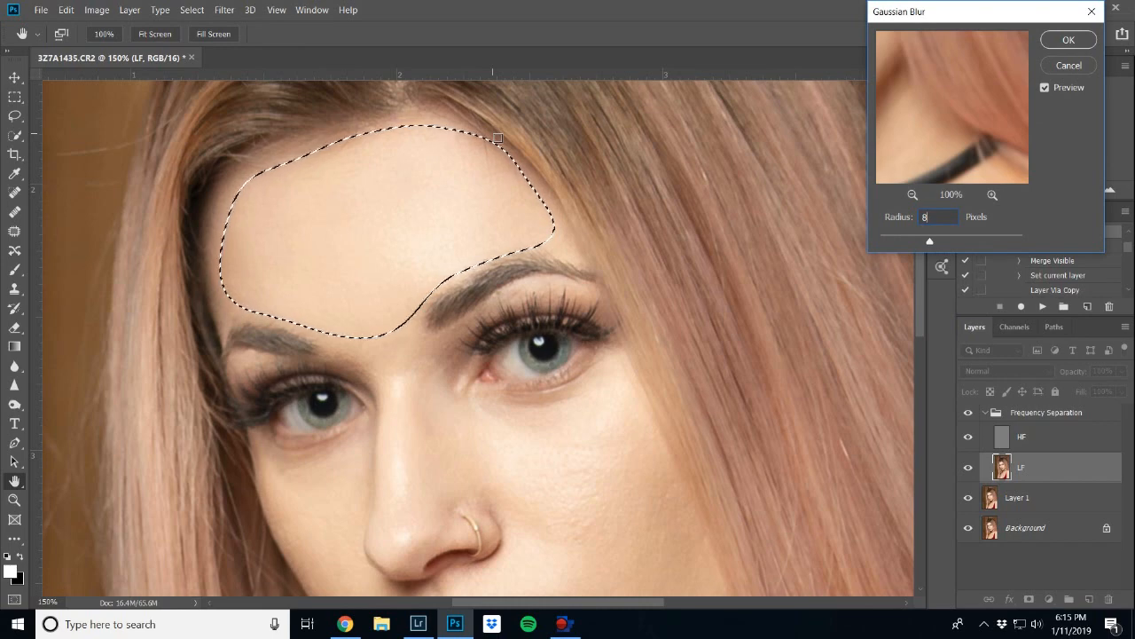
key("Return")
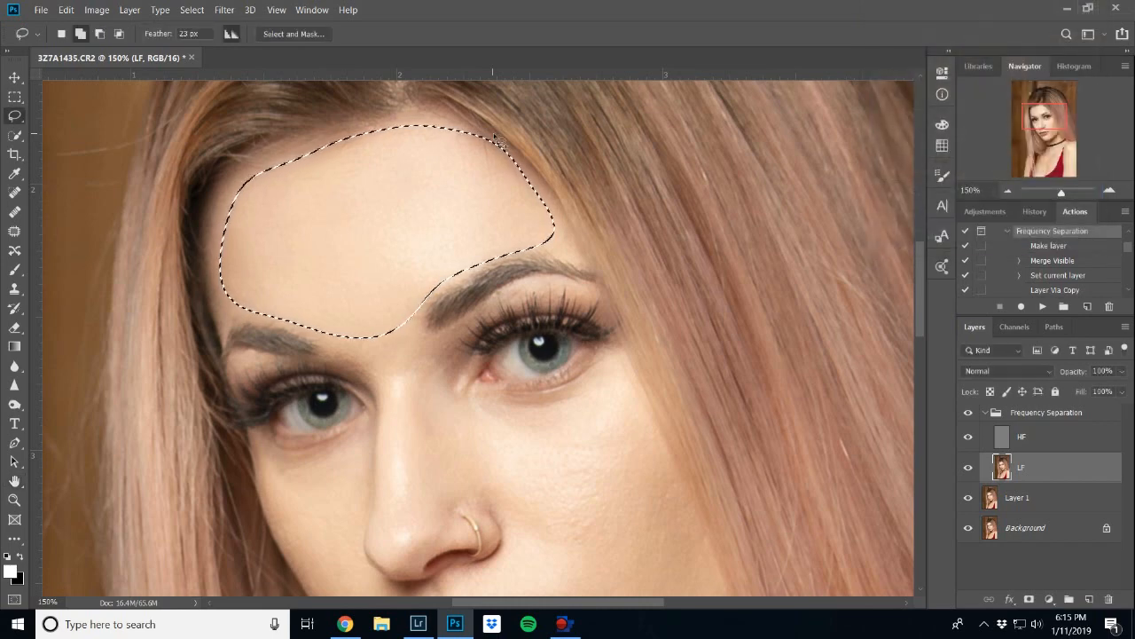
key("ctrl+d")
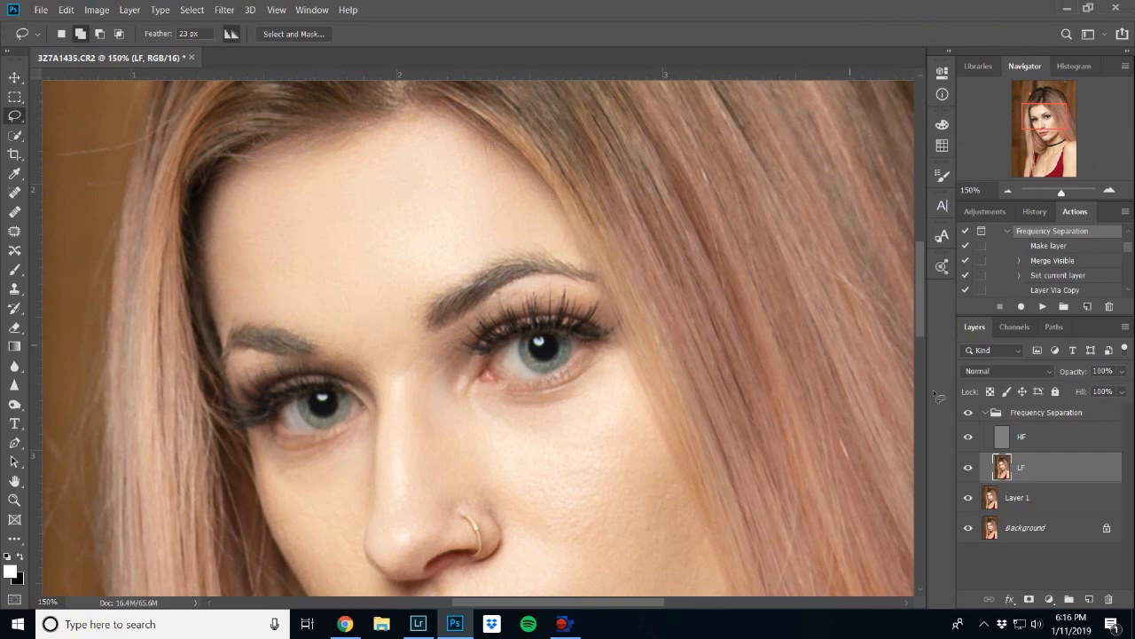
left_click(976, 419)
left_click(976, 419)
Lasso the brightly lit cheek below the eye on the LF layer, smooth it with the last Gaussian Blur radius, and deselect
scroll(479, 382, "down", 1)
scroll(479, 382, "down", 1)
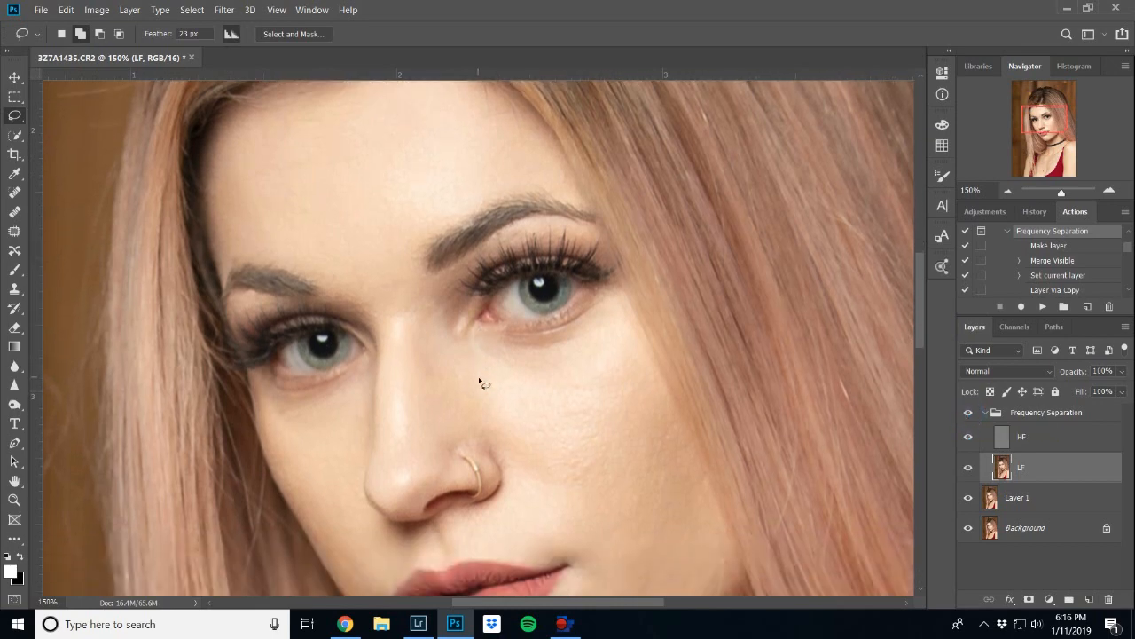
scroll(503, 370, "down", 4)
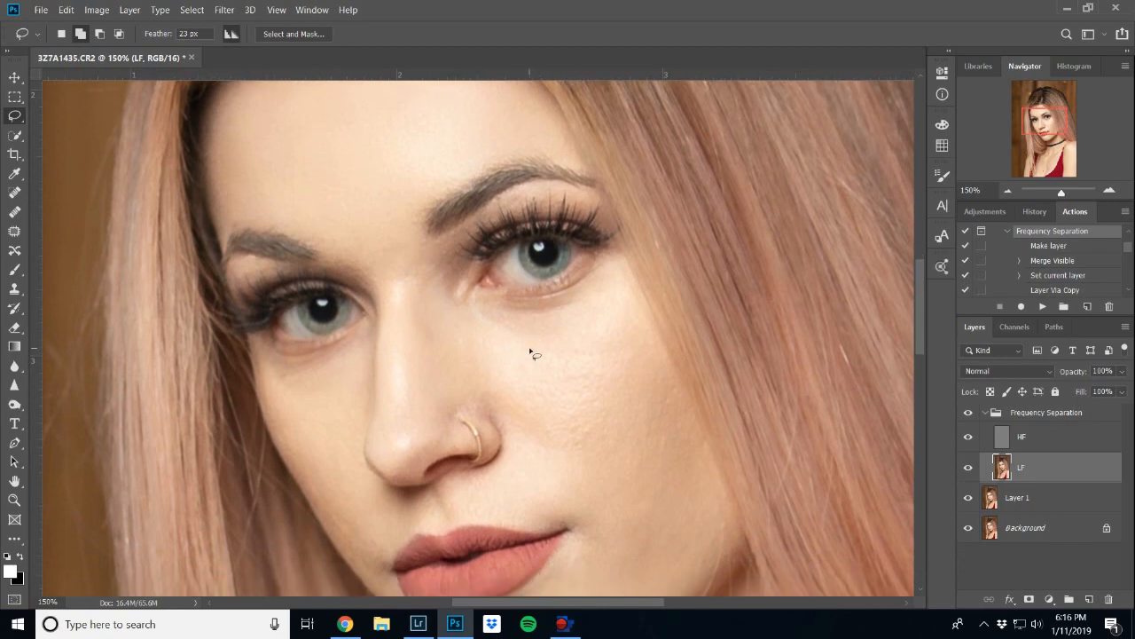
mouse_move(642, 231)
left_mouse_down()
mouse_move(686, 404)
mouse_move(525, 398)
mouse_move(466, 276)
mouse_move(617, 233)
left_mouse_up()
mouse_move(555, 284)
left_mouse_down()
mouse_move(441, 282)
mouse_move(643, 430)
mouse_move(684, 398)
left_mouse_up()
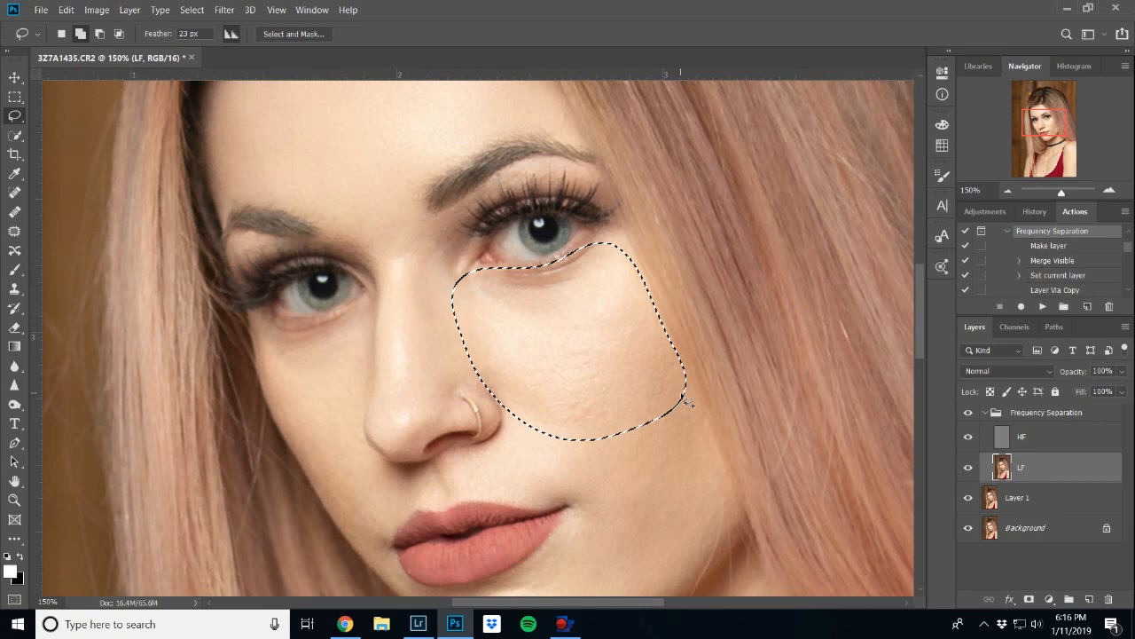
key("ctrl+alt+f")
key("Return")
key("ctrl+d")
Lasso the lower part of the brightly lit cheek beside the mouth, apply a 6-pixel Gaussian Blur, and deselect
scroll(681, 393, "down", 3)
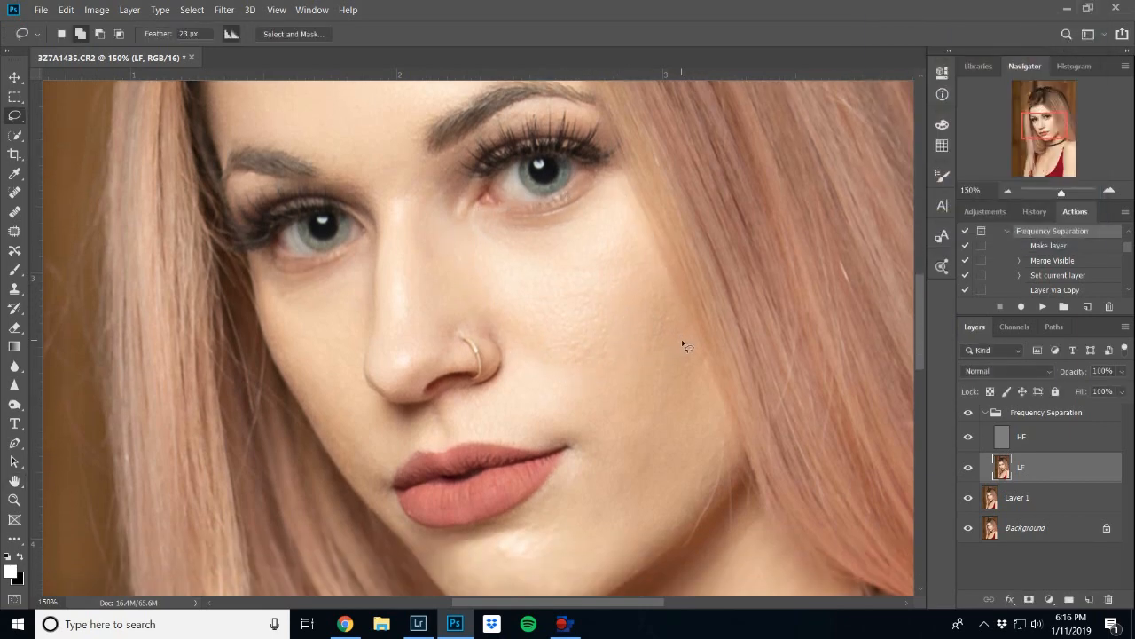
mouse_move(699, 359)
left_mouse_down()
mouse_move(730, 466)
mouse_move(578, 531)
mouse_move(528, 390)
mouse_move(623, 324)
mouse_move(652, 338)
left_mouse_up()
key("ctrl+alt+f")
type("8")
key("BackSpace")
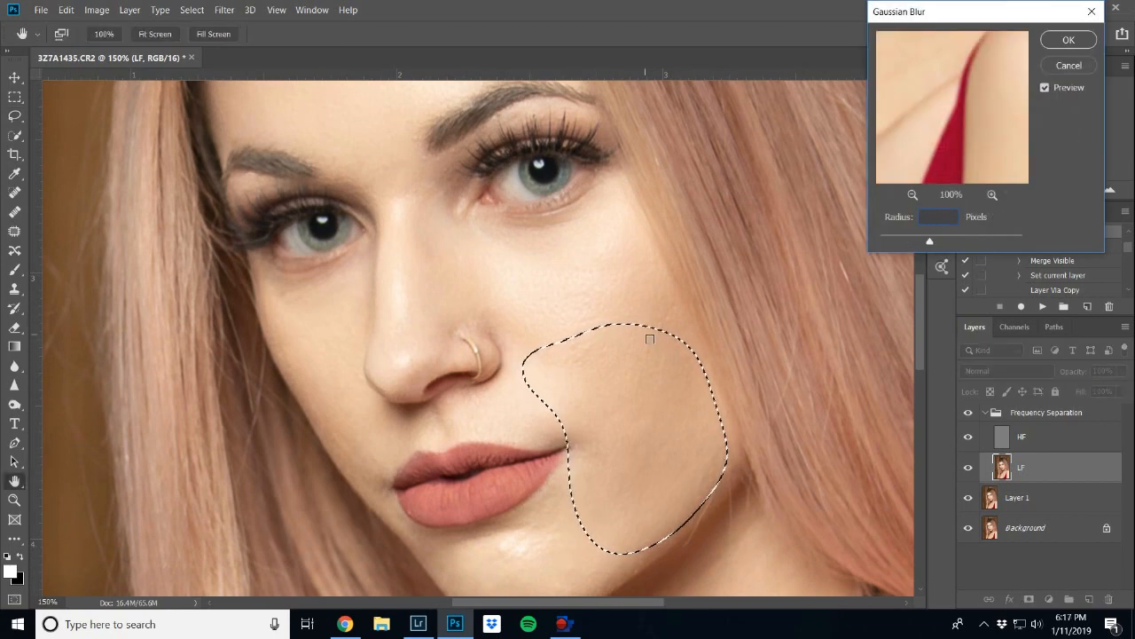
type("6")
key("Return")
key("ctrl+d")
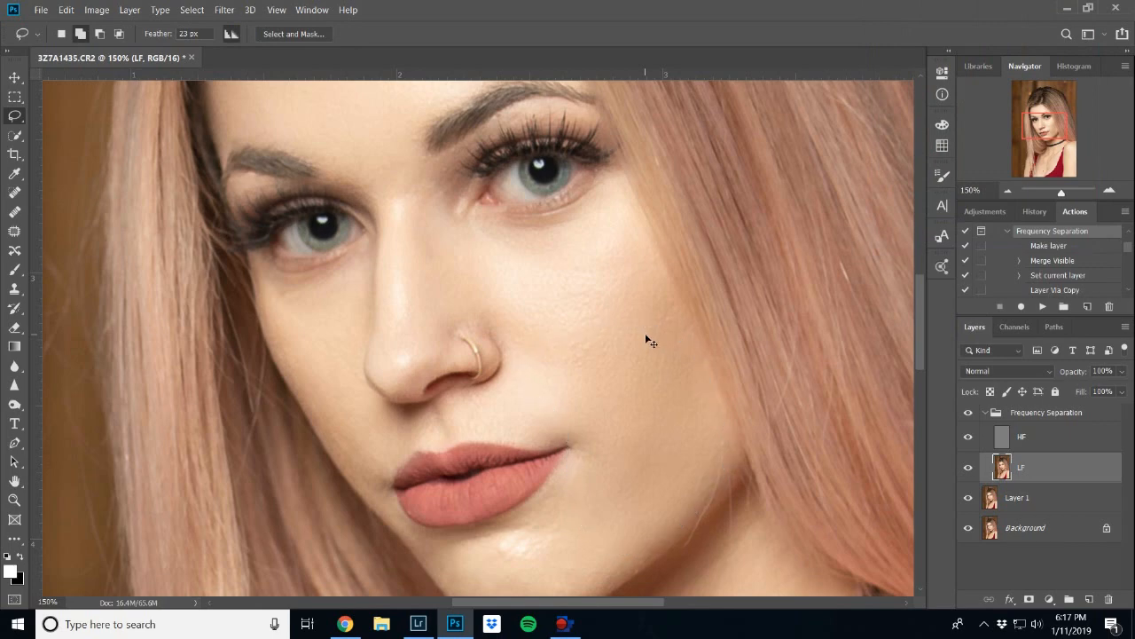
Lasso the nose from between the eyebrows to its tip, apply a 6-pixel Gaussian Blur, and deselect
mouse_move(417, 149)
left_mouse_down()
mouse_move(453, 204)
mouse_move(483, 313)
mouse_move(456, 327)
mouse_move(449, 359)
mouse_move(386, 382)
mouse_move(373, 343)
mouse_move(377, 208)
mouse_move(331, 168)
mouse_move(346, 114)
left_mouse_up()
key("ctrl+alt+f")
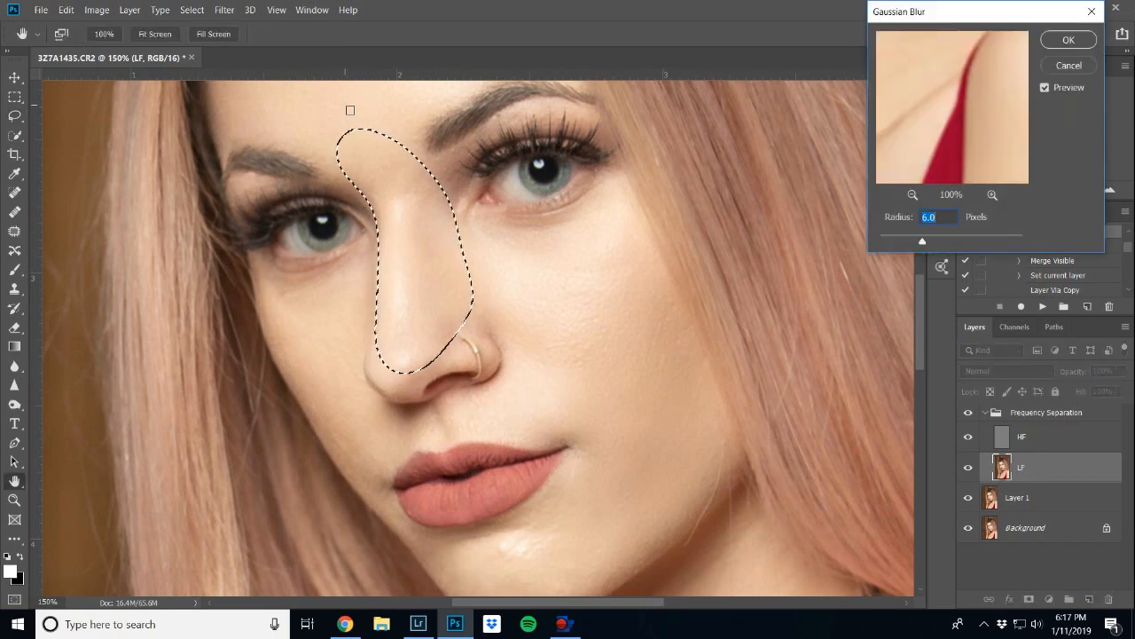
key("Return")
key("ctrl+d")
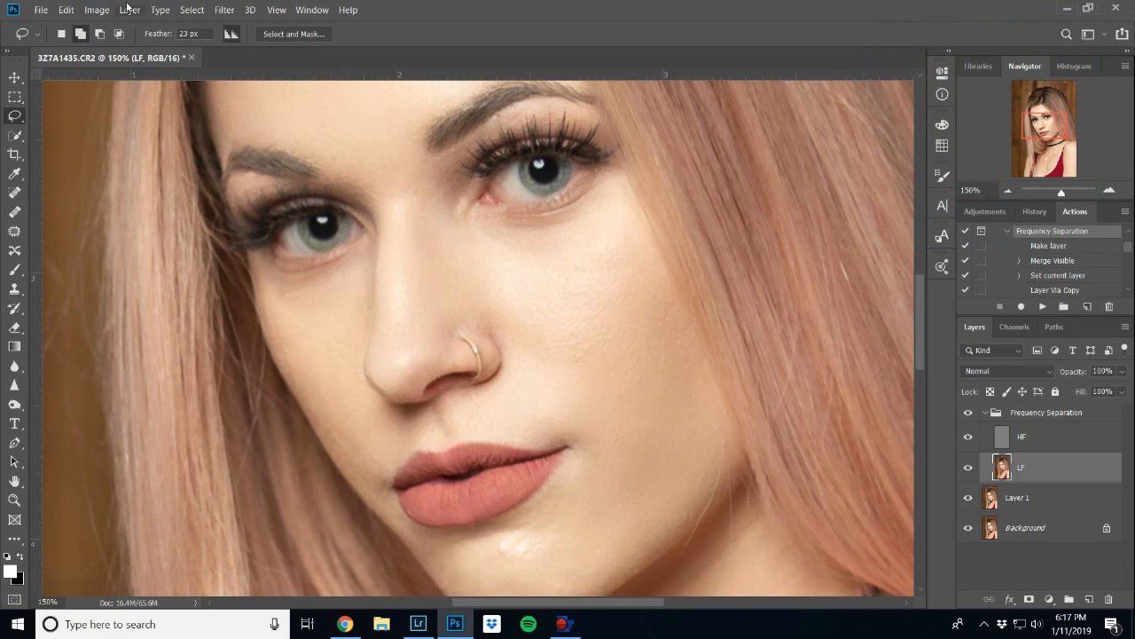
Lasso the shadowed cheek from under the eye to the mouth corner, apply a 4-pixel Gaussian Blur, and deselect
mouse_move(371, 251)
left_mouse_down()
mouse_move(377, 305)
mouse_move(360, 366)
mouse_move(402, 444)
mouse_move(377, 494)
mouse_move(335, 464)
mouse_move(262, 278)
left_mouse_up()
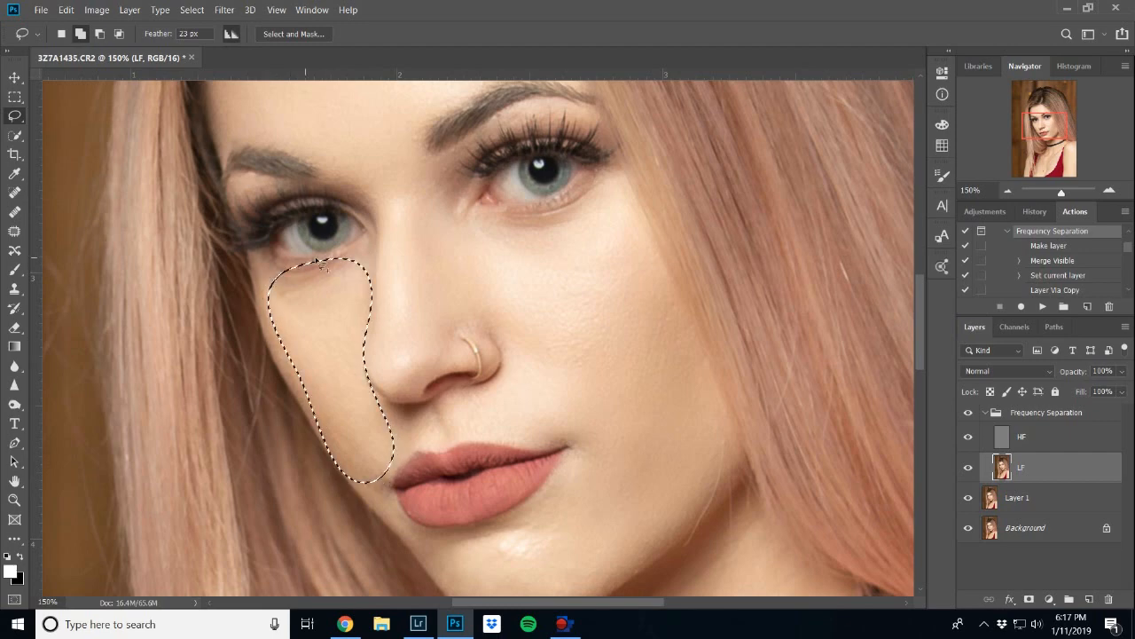
mouse_move(366, 235)
left_mouse_down()
mouse_move(346, 286)
mouse_move(371, 276)
mouse_move(366, 252)
mouse_move(259, 266)
mouse_move(283, 353)
mouse_move(321, 423)
left_mouse_up()
key("ctrl+alt+f")
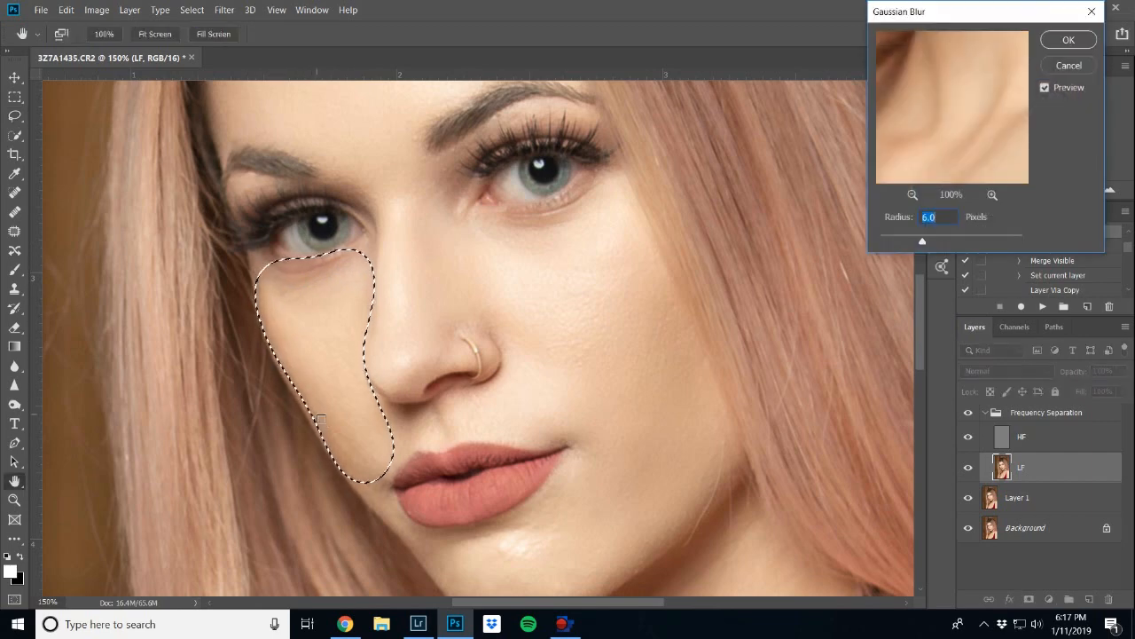
type("4")
key("Return")
key("ctrl+d")
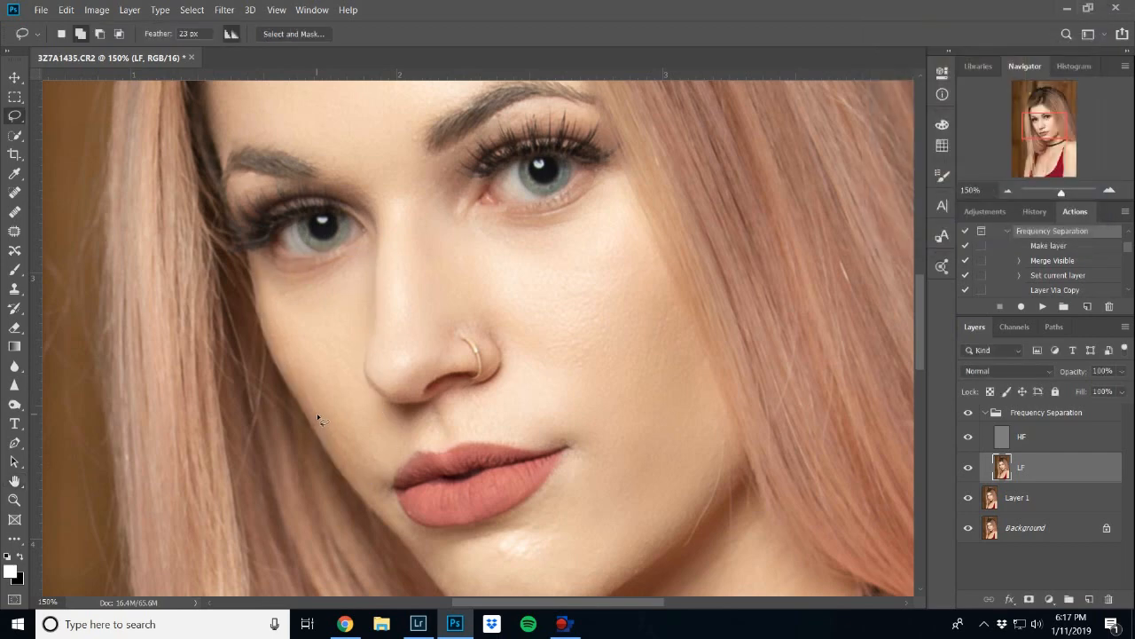
Lasso the chin and lower jaw below the lips on the LF layer, apply a 4-pixel Gaussian Blur, and deselect
scroll(481, 449, "down", 3)
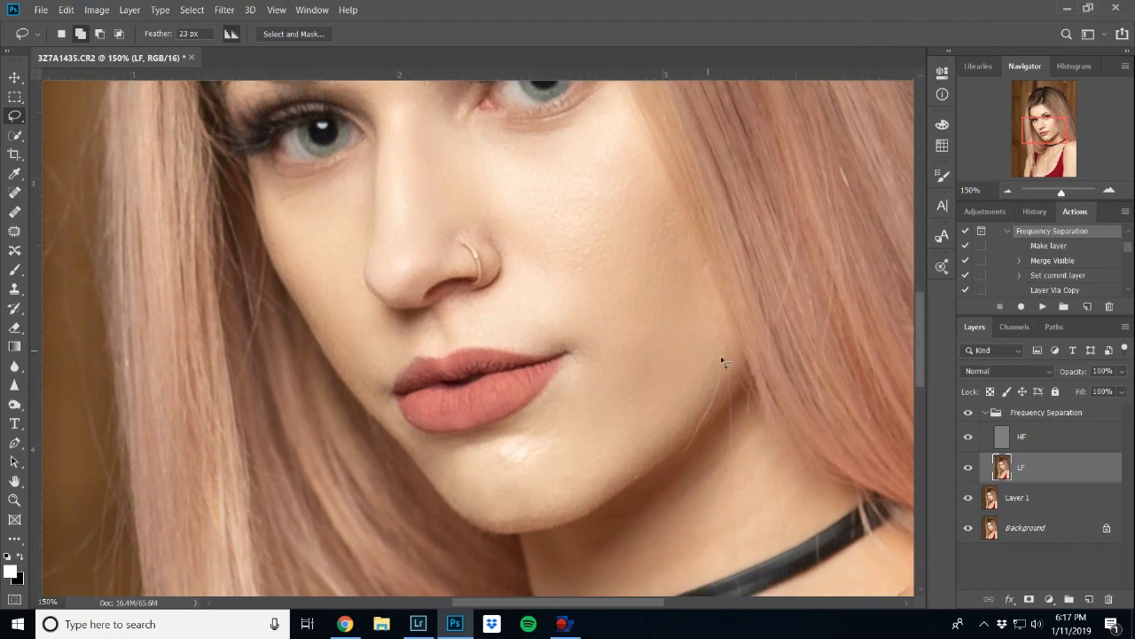
mouse_move(742, 361)
left_mouse_down()
mouse_move(583, 357)
mouse_move(526, 410)
left_mouse_up()
left_click_drag(425, 438, 413, 470)
mouse_move(444, 507)
left_mouse_down()
mouse_move(494, 533)
mouse_move(583, 514)
mouse_move(711, 433)
mouse_move(759, 369)
left_mouse_up()
key("ctrl+alt+f")
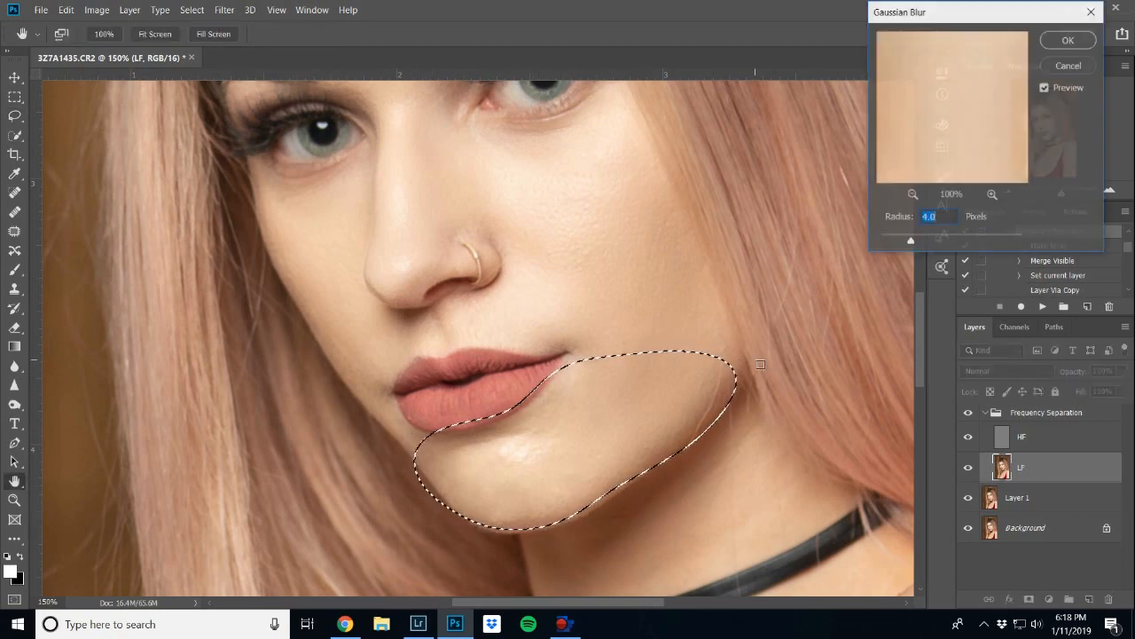
key("Return")
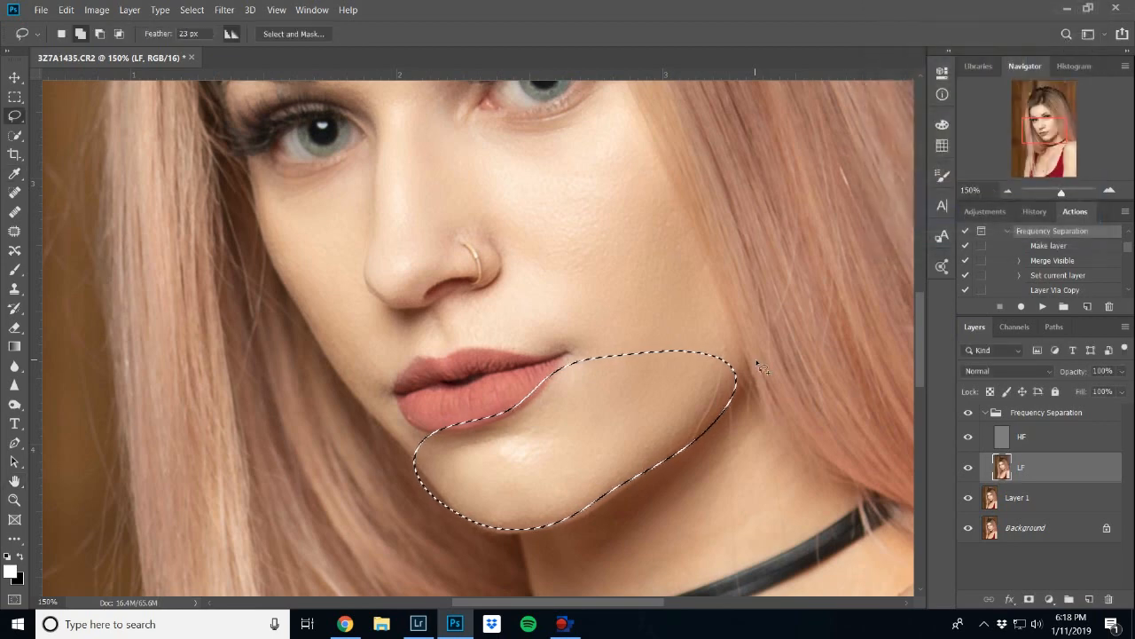
key("ctrl+d")
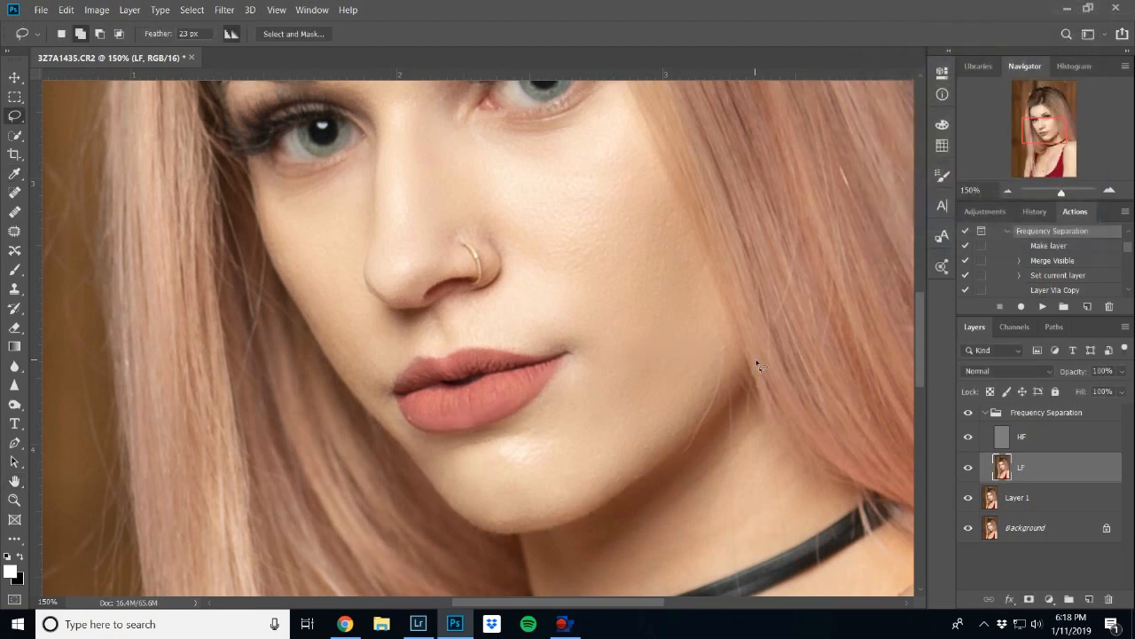
Lasso the skin between the nose and upper lip, smooth it with the last Gaussian Blur radius, and deselect
left_click_drag(502, 287, 478, 304)
mouse_move(412, 316)
left_mouse_down()
mouse_move(347, 358)
mouse_move(367, 402)
mouse_move(418, 356)
mouse_move(602, 345)
mouse_move(578, 323)
left_mouse_up()
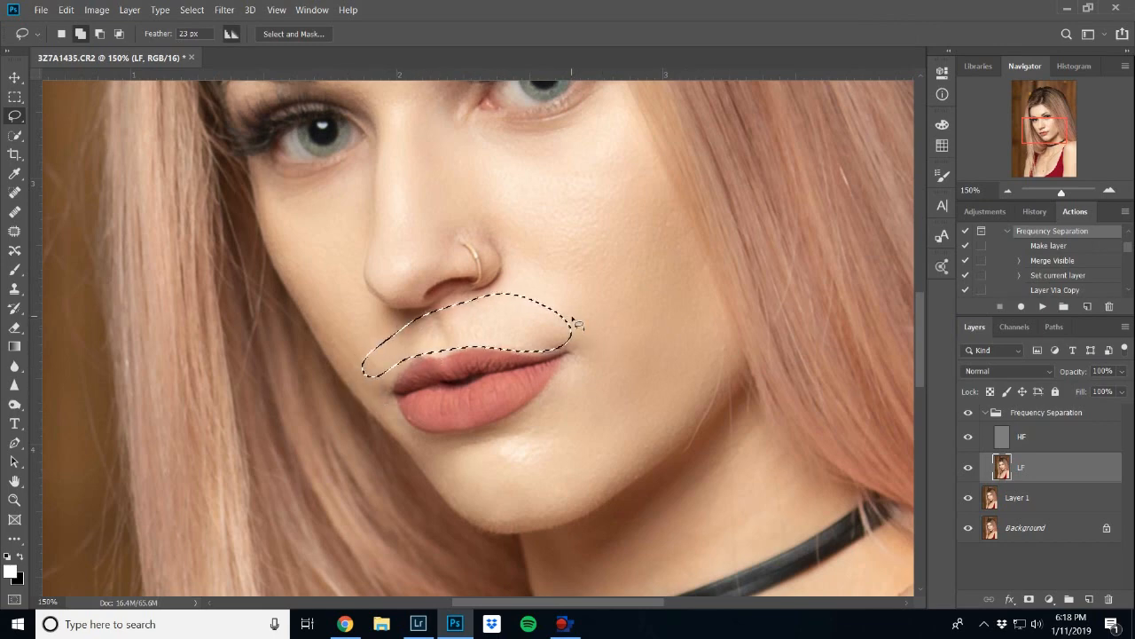
key("ctrl+alt+f")
key("Return")
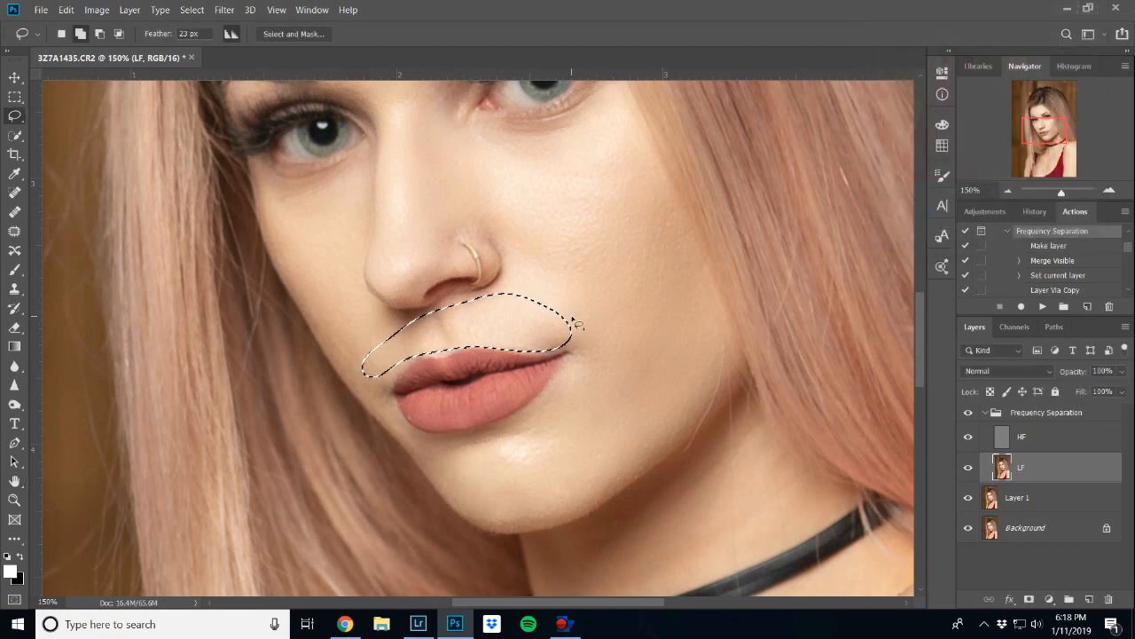
key("ctrl+d")
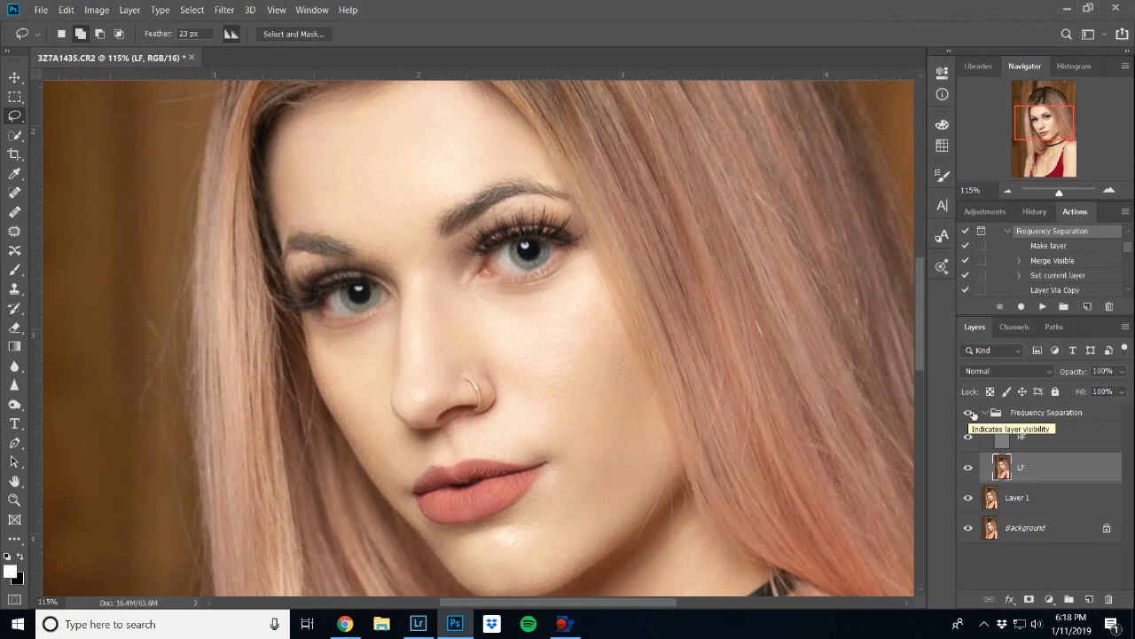
Toggle the visibility of the Frequency Separation group to compare the face before and after smoothing
left_click(970, 412)
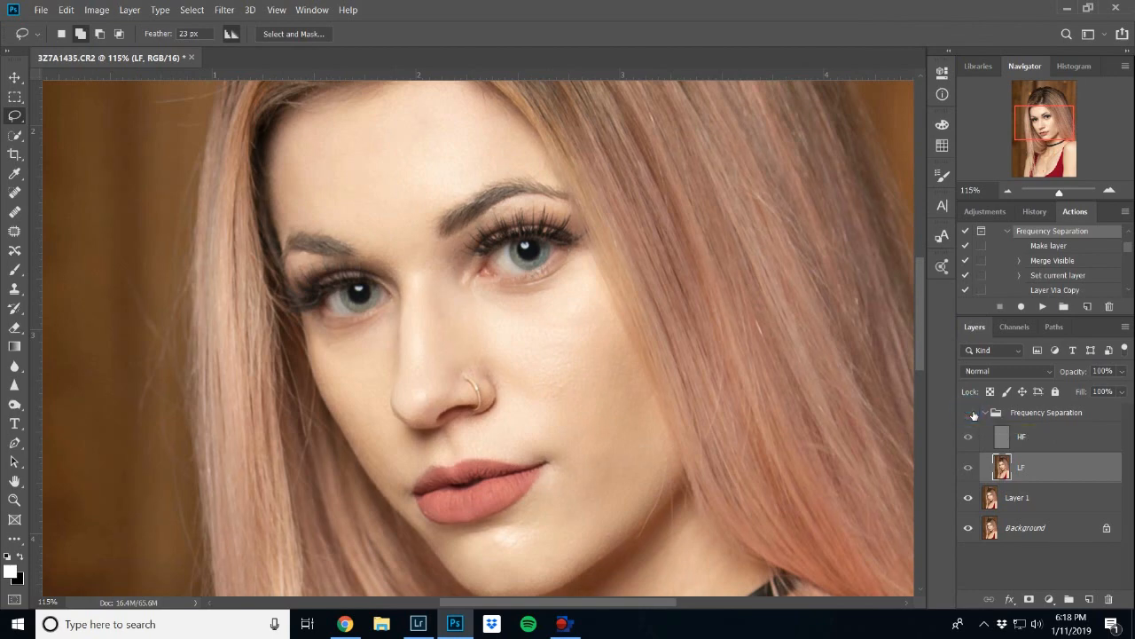
left_click(970, 412)
left_click(971, 413)
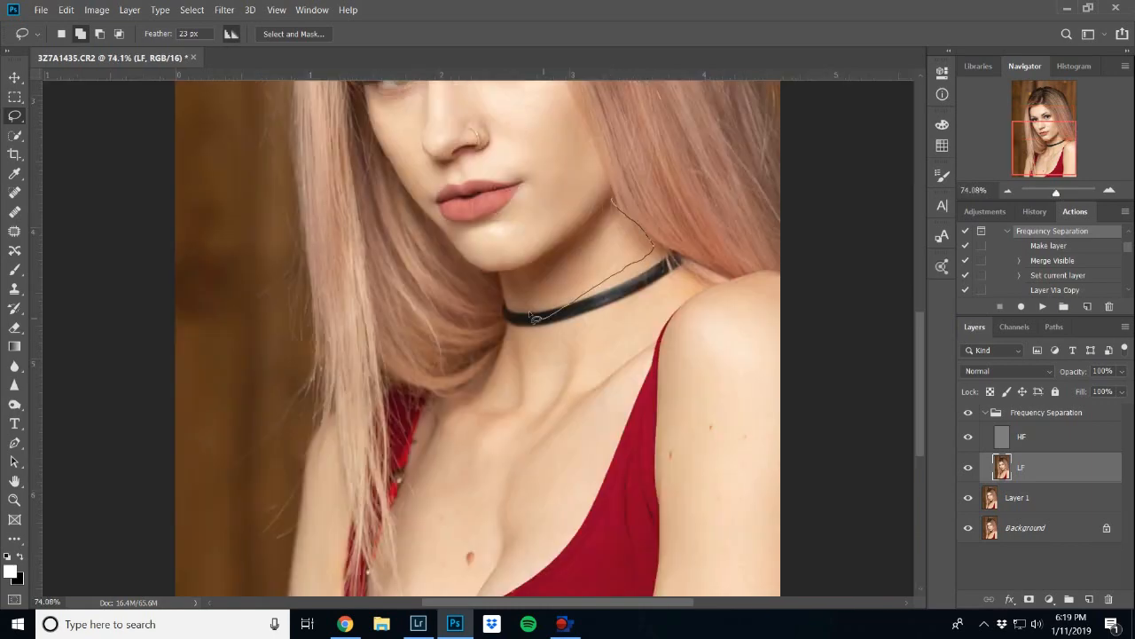
Lasso the neck below the choker and the chest around the mole, apply a 3-pixel Gaussian Blur, and deselect
scroll(584, 221, "down", 2)
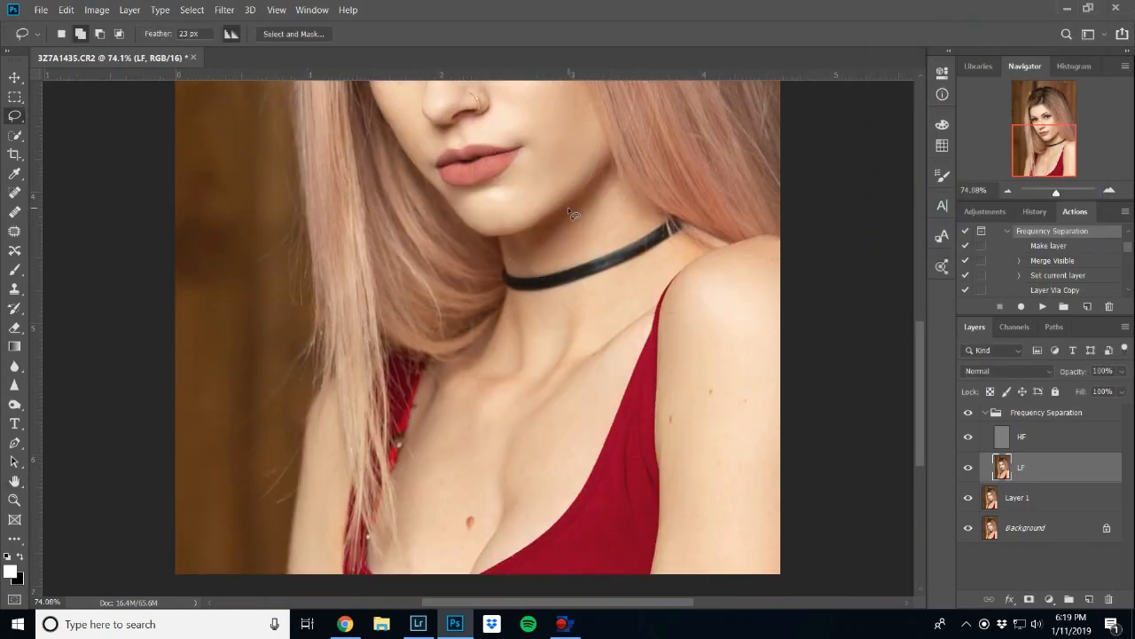
mouse_move(680, 248)
left_mouse_down()
mouse_move(561, 493)
mouse_move(500, 546)
mouse_move(490, 540)
mouse_move(452, 565)
mouse_move(393, 566)
mouse_move(441, 377)
mouse_move(481, 321)
mouse_move(538, 294)
left_mouse_up()
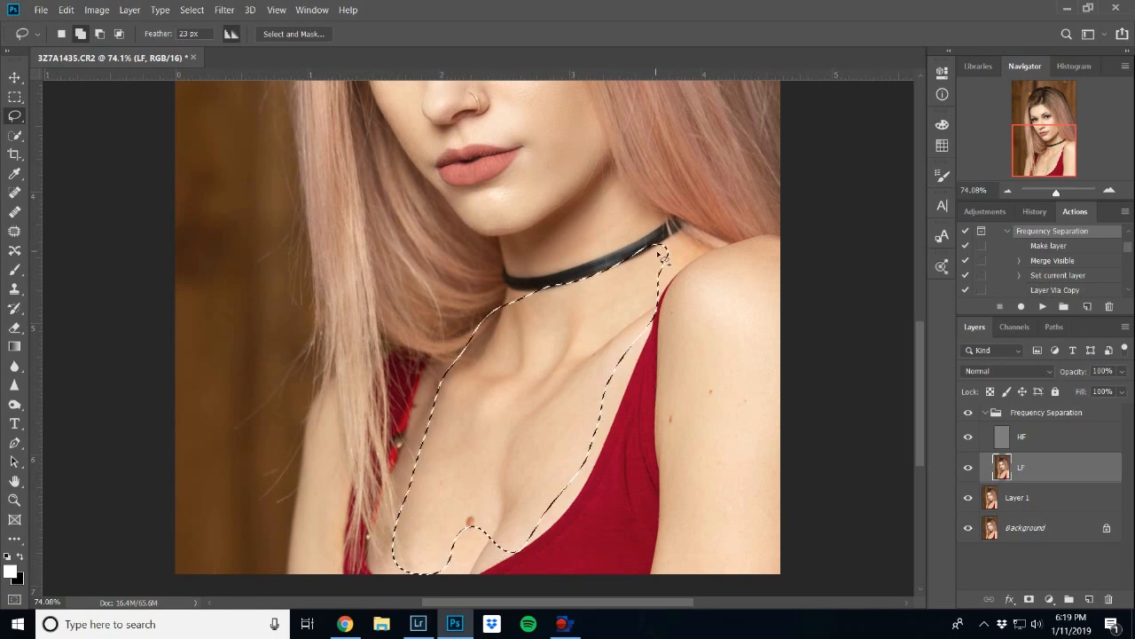
key("ctrl+alt+f")
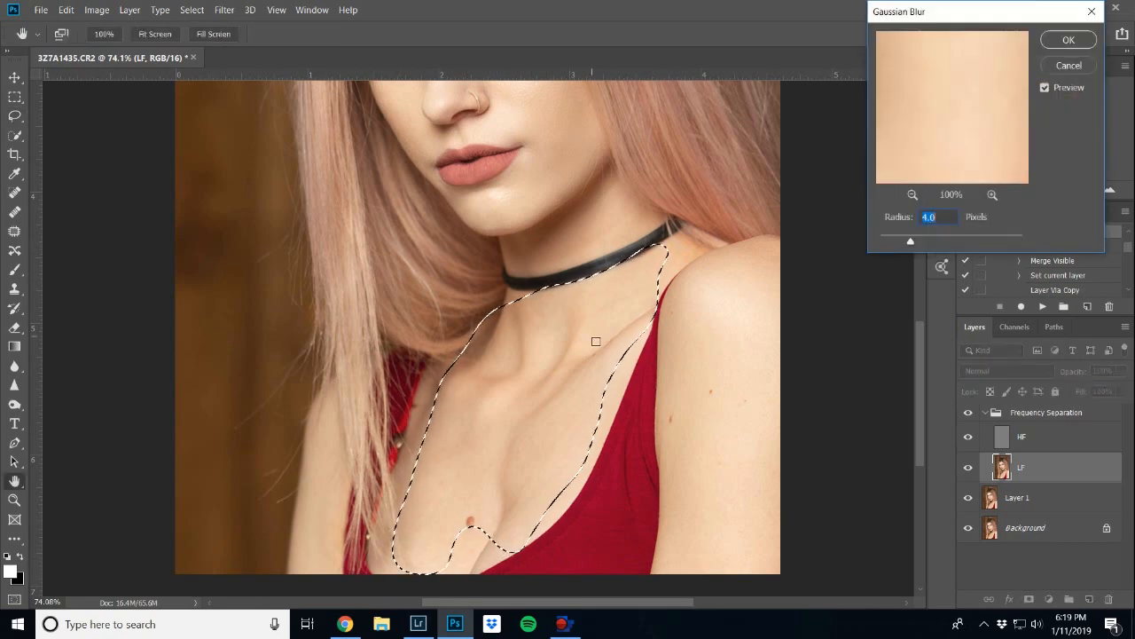
type("2")
key("Return")
key("ctrl+d")
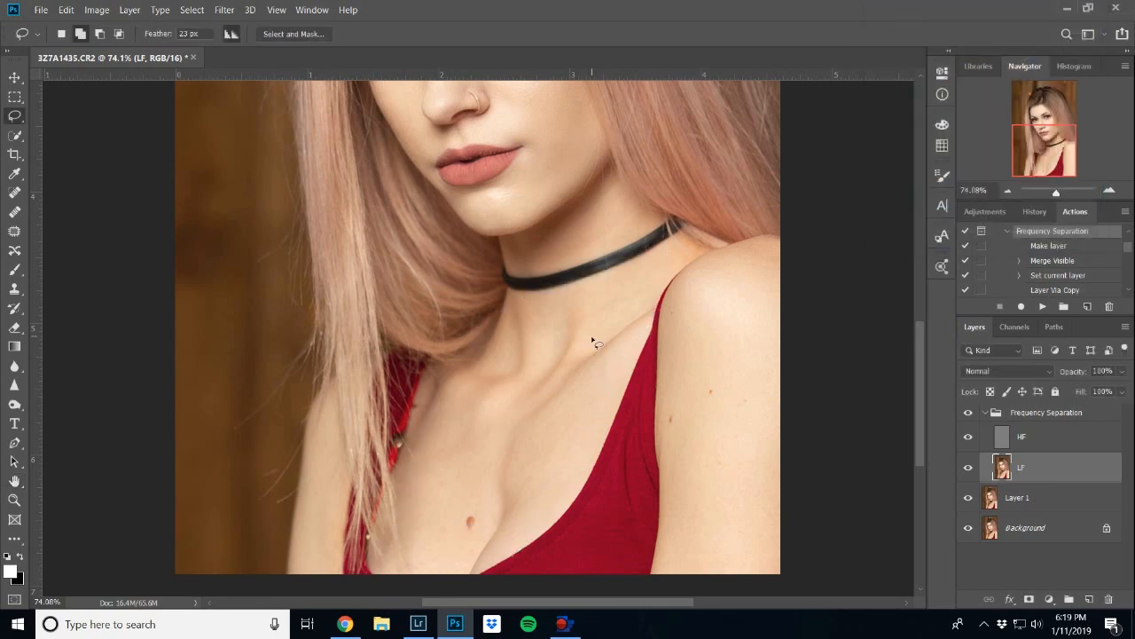
Lasso the fully visible shoulder and upper arm beside the red strap, smooth them with Gaussian Blur, and deselect
scroll(594, 344, "down", 1)
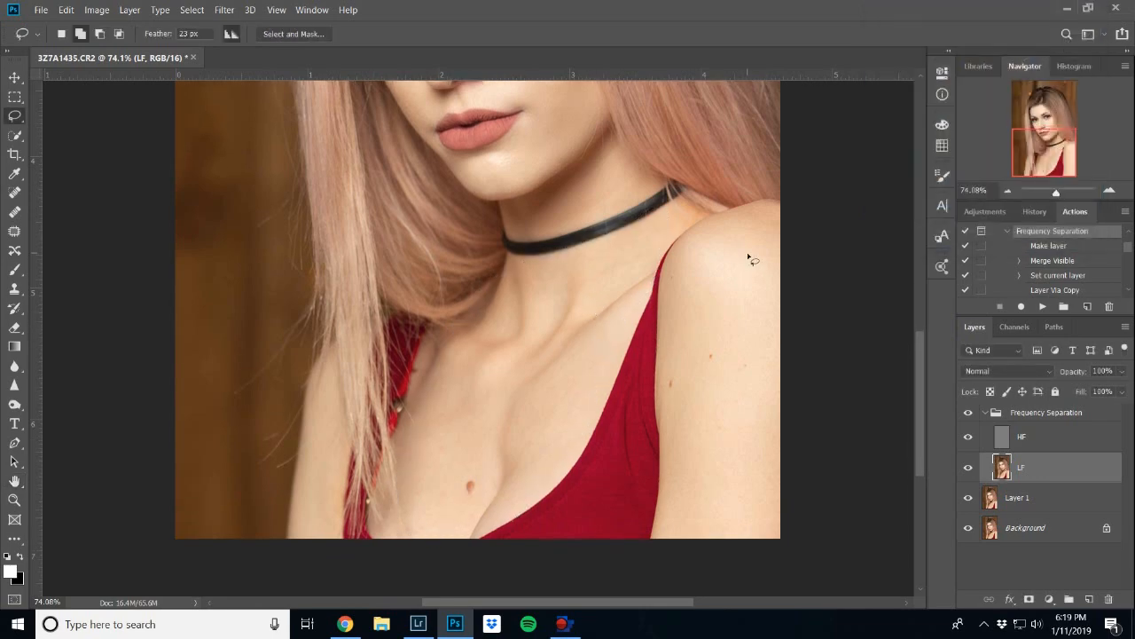
mouse_move(781, 213)
left_mouse_down()
mouse_move(676, 262)
mouse_move(661, 457)
mouse_move(693, 598)
mouse_move(843, 514)
mouse_move(887, 133)
left_mouse_up()
key("ctrl+alt+f")
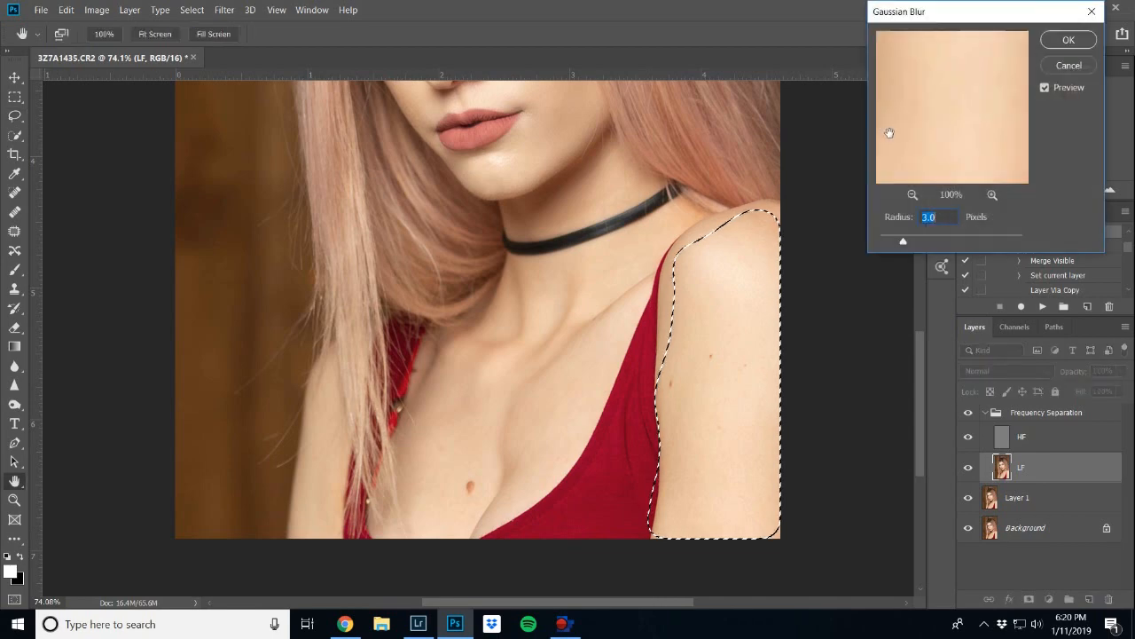
key("Return")
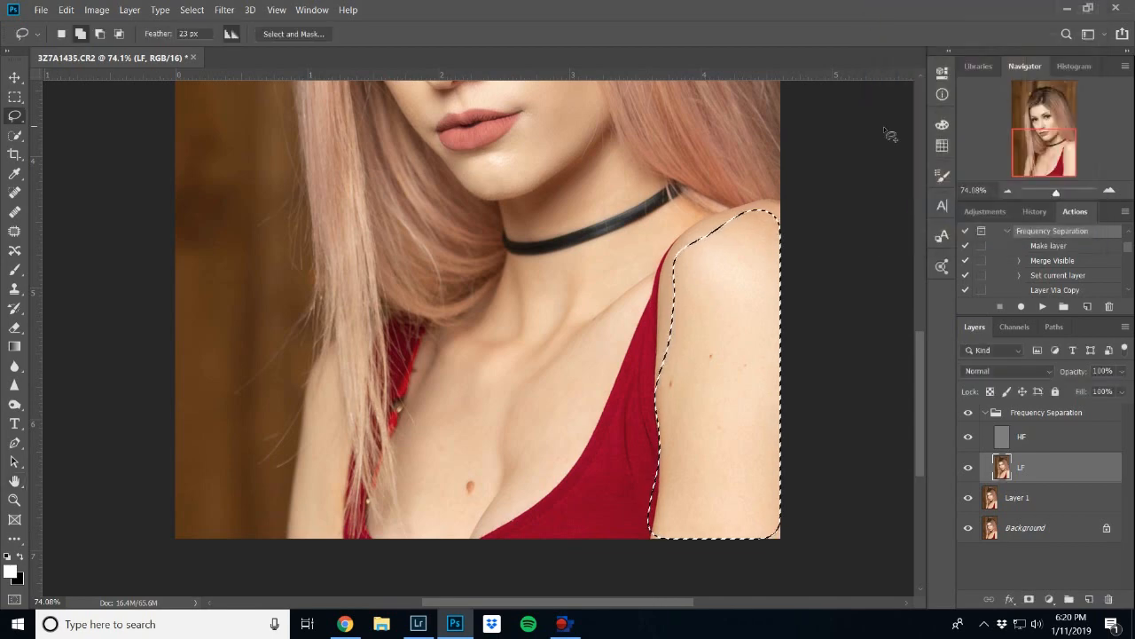
key("ctrl+d")
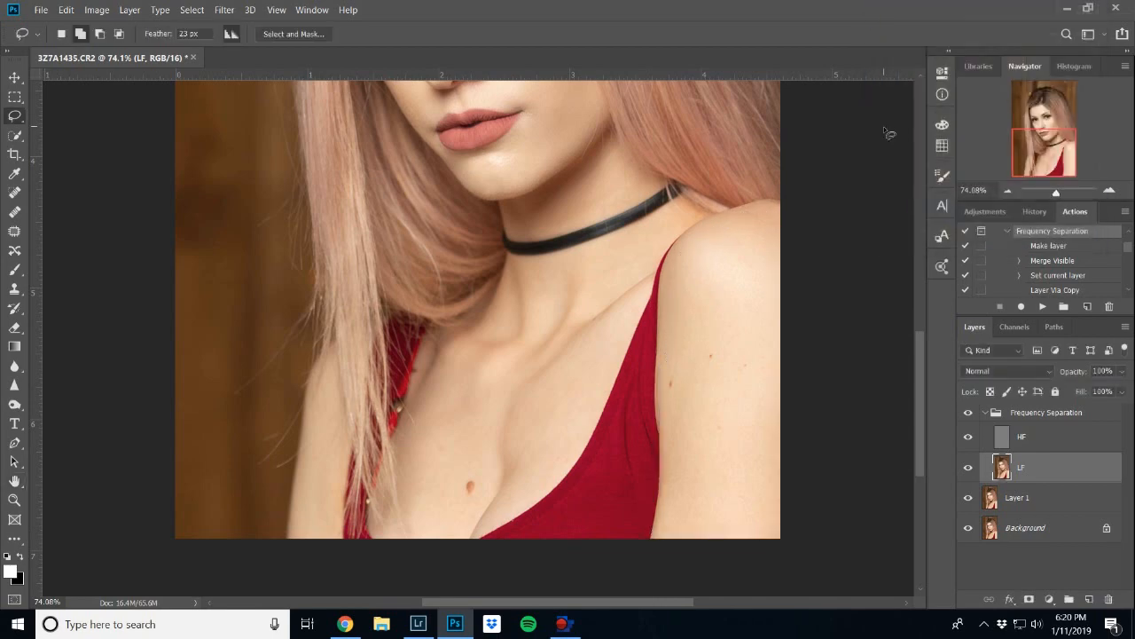
Lasso the other upper arm beside the long hair strands, apply a 4-pixel Gaussian Blur, and deselect
mouse_move(326, 358)
left_mouse_down()
mouse_move(306, 411)
mouse_move(290, 550)
mouse_move(333, 548)
mouse_move(361, 401)
left_mouse_up()
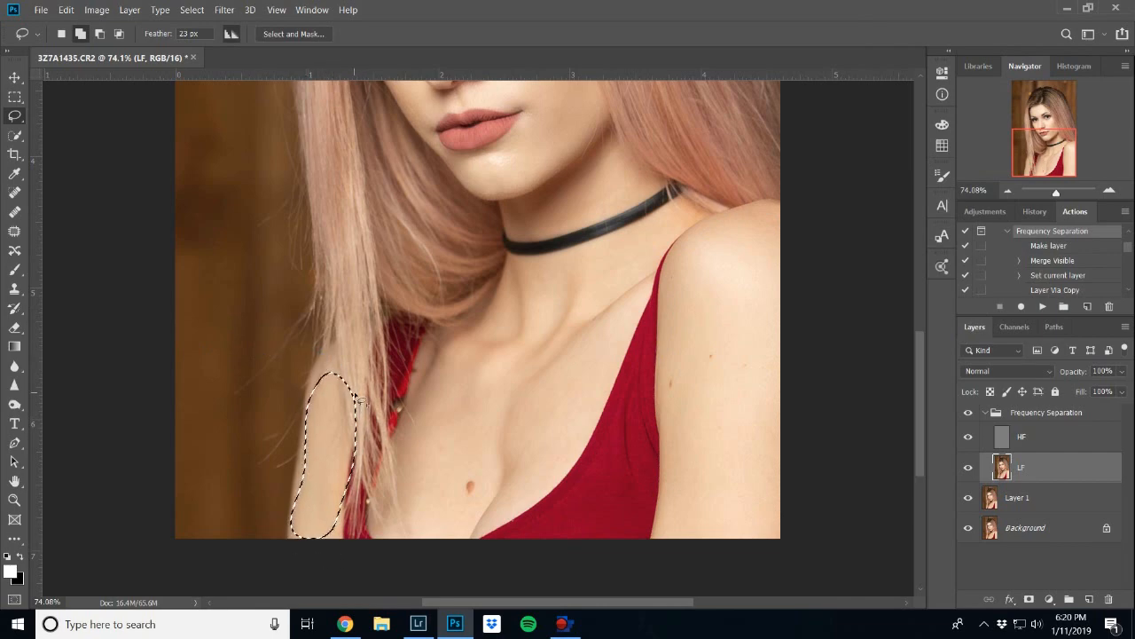
key("ctrl+alt+f")
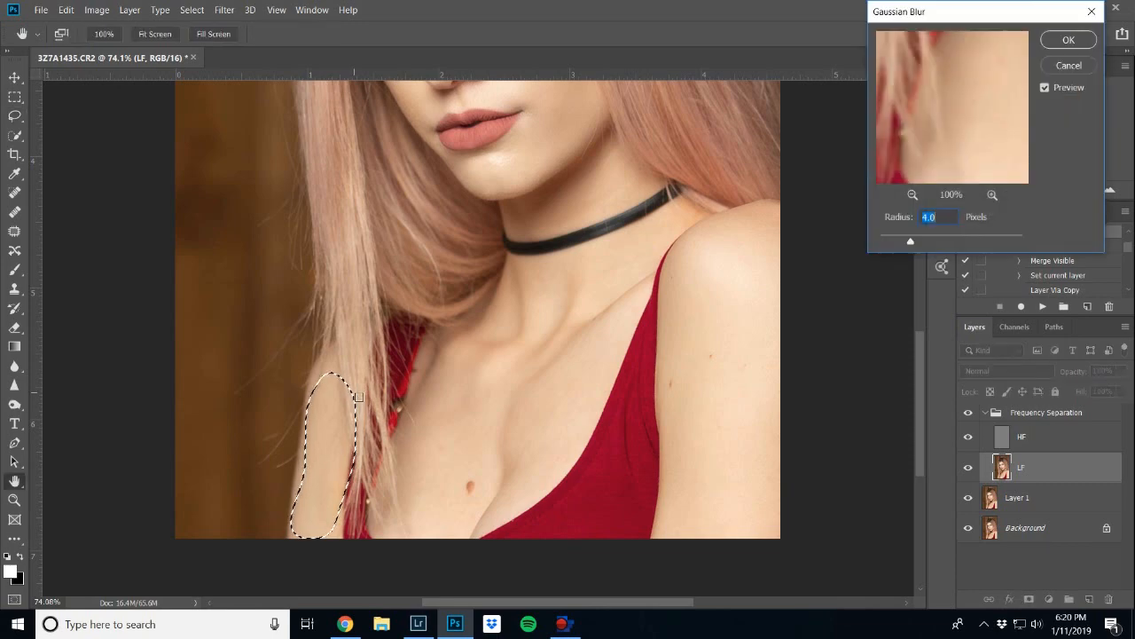
key("Return")
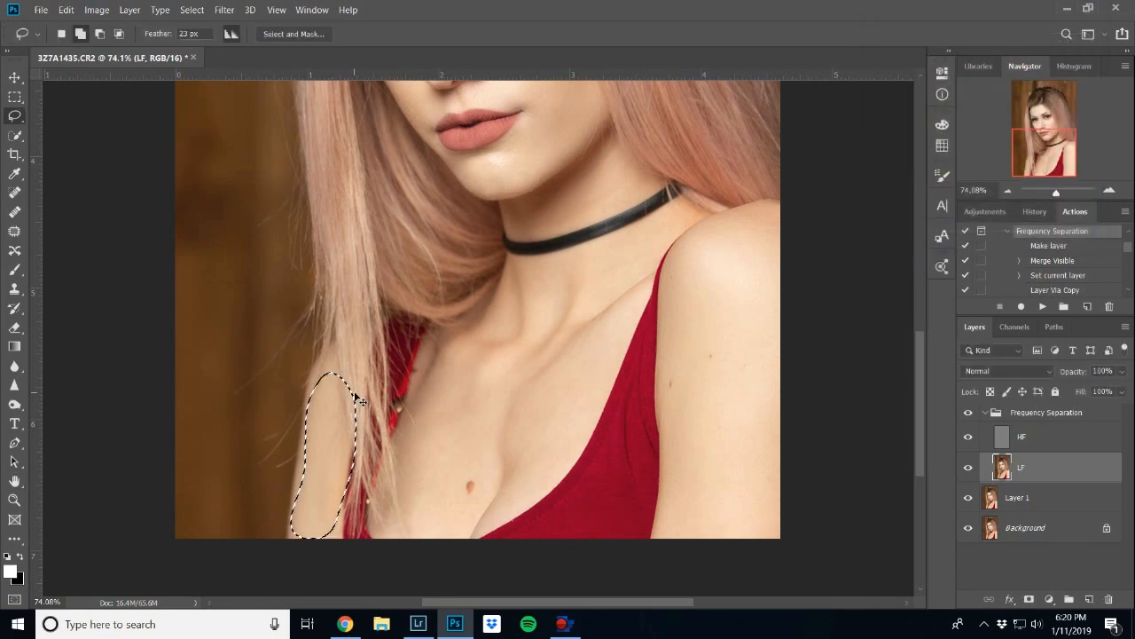
key("ctrl+d")
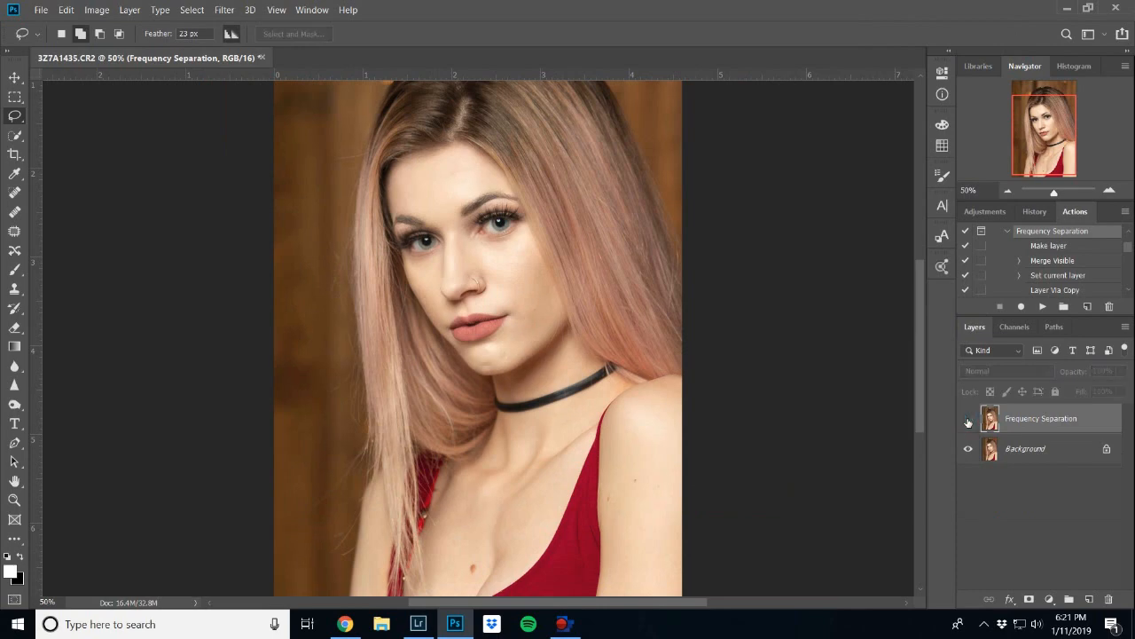
Hide and show the merged Frequency Separation layer to compare the retouched portrait with the original background
left_click(969, 422)
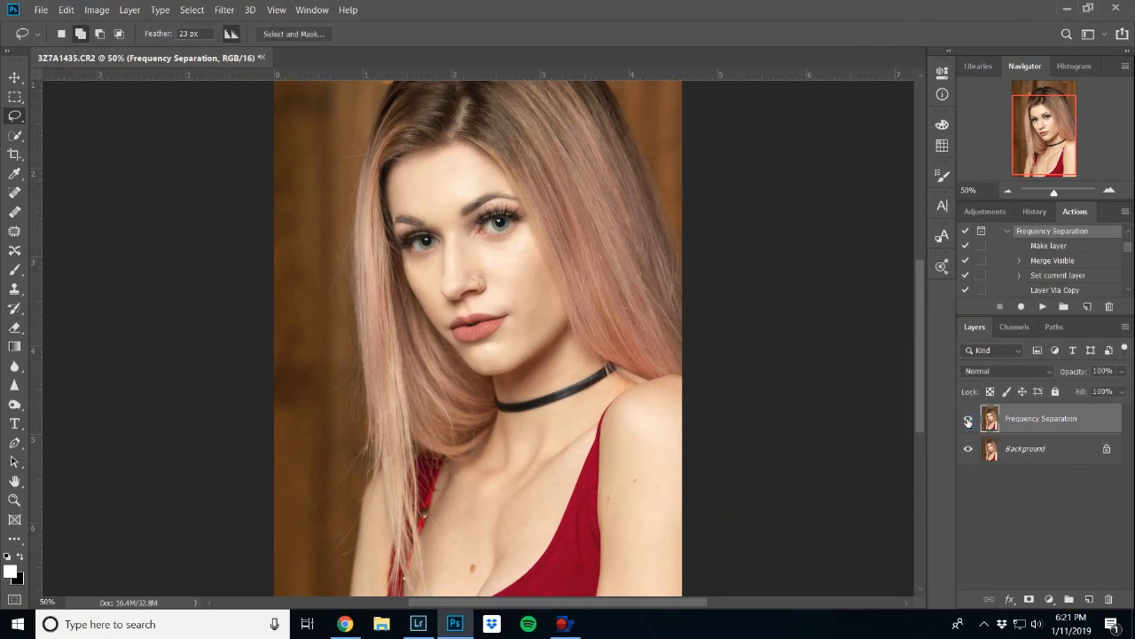
left_click(969, 422)
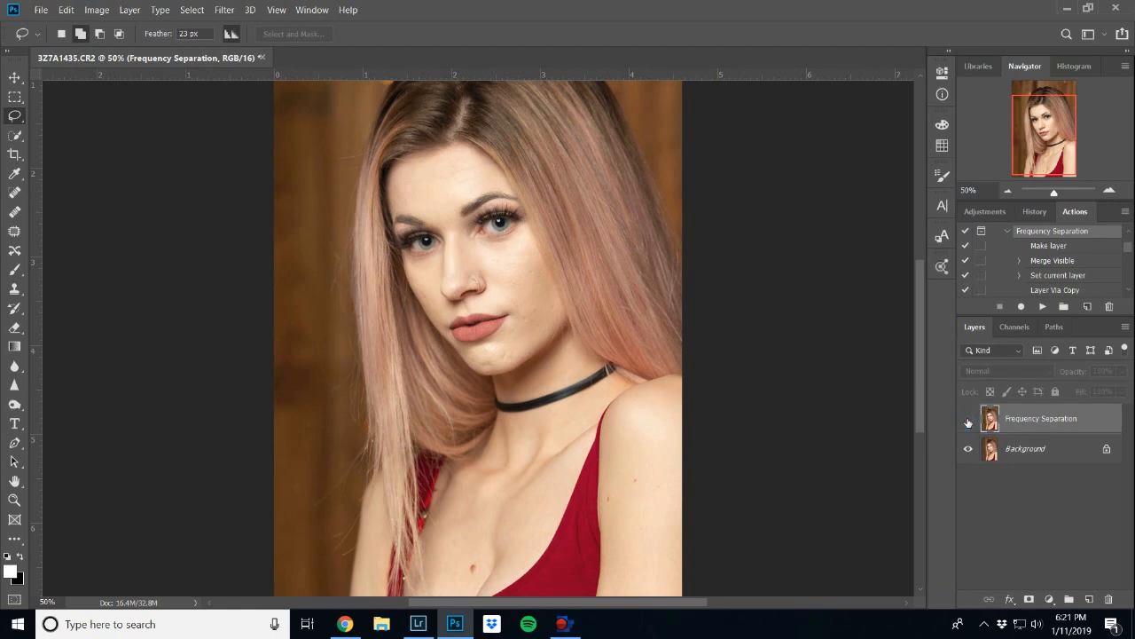
left_click(969, 422)
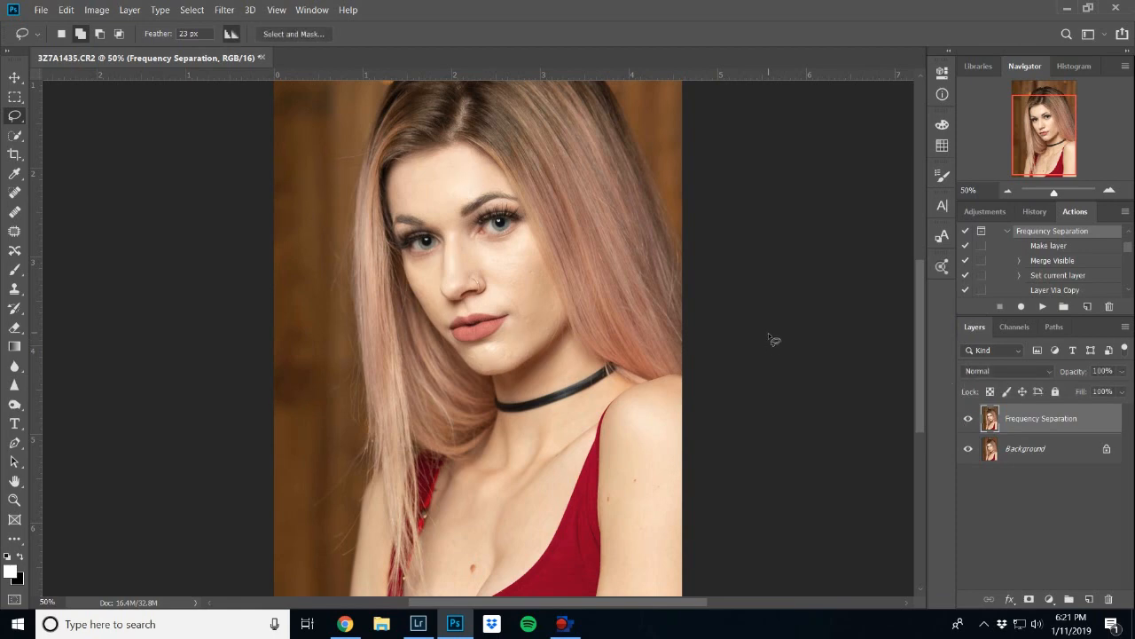
Save the retouched portrait with its Frequency Separation layer
scroll(772, 339, "up", 2)
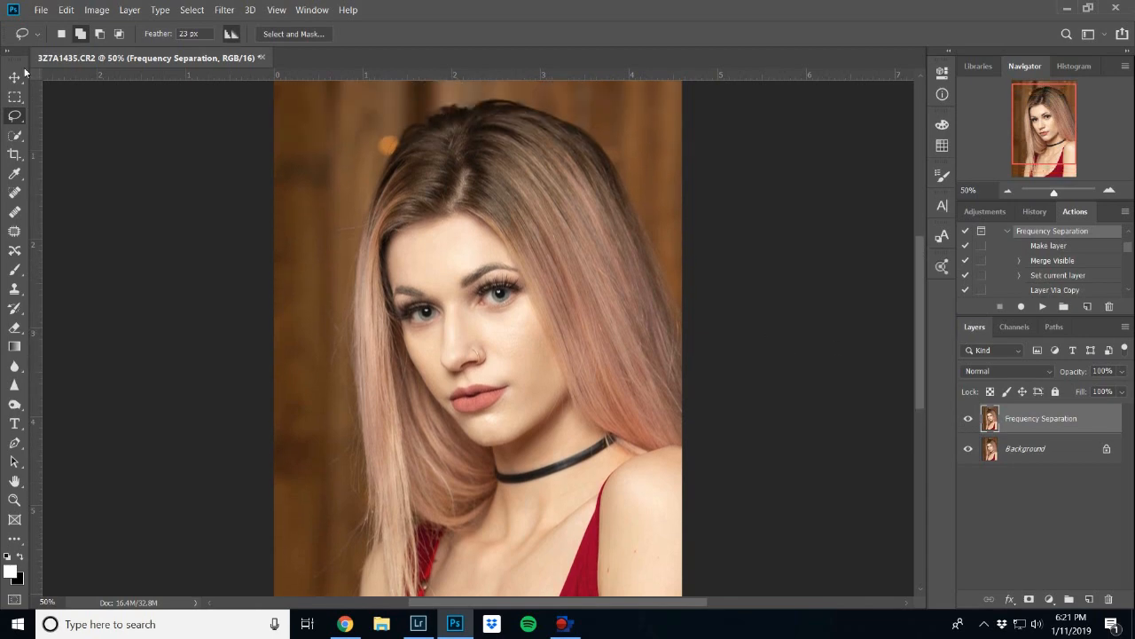
left_click(38, 10)
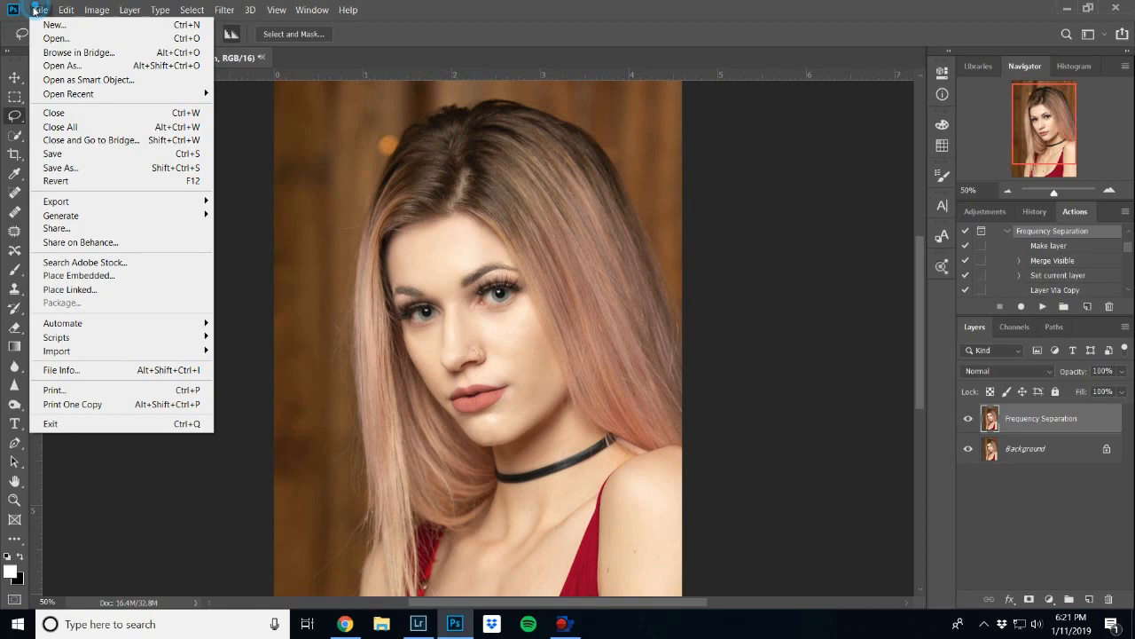
left_click(112, 153)
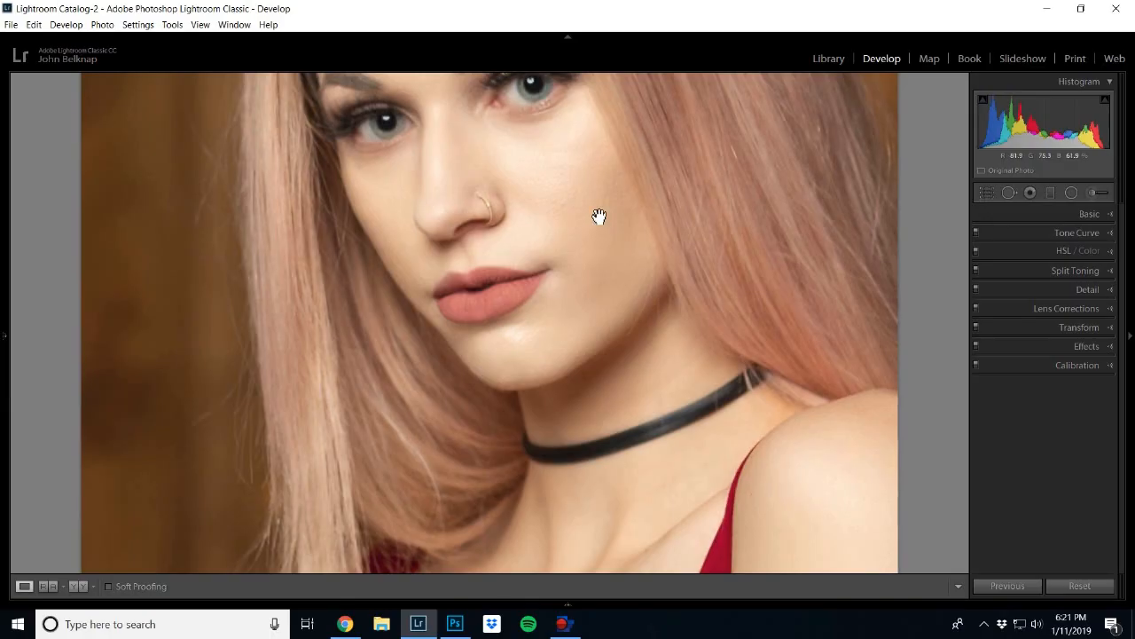
Examine the saved portrait in Lightroom, checking the smoothed face up close and the whole image
left_click_drag(608, 205, 621, 393)
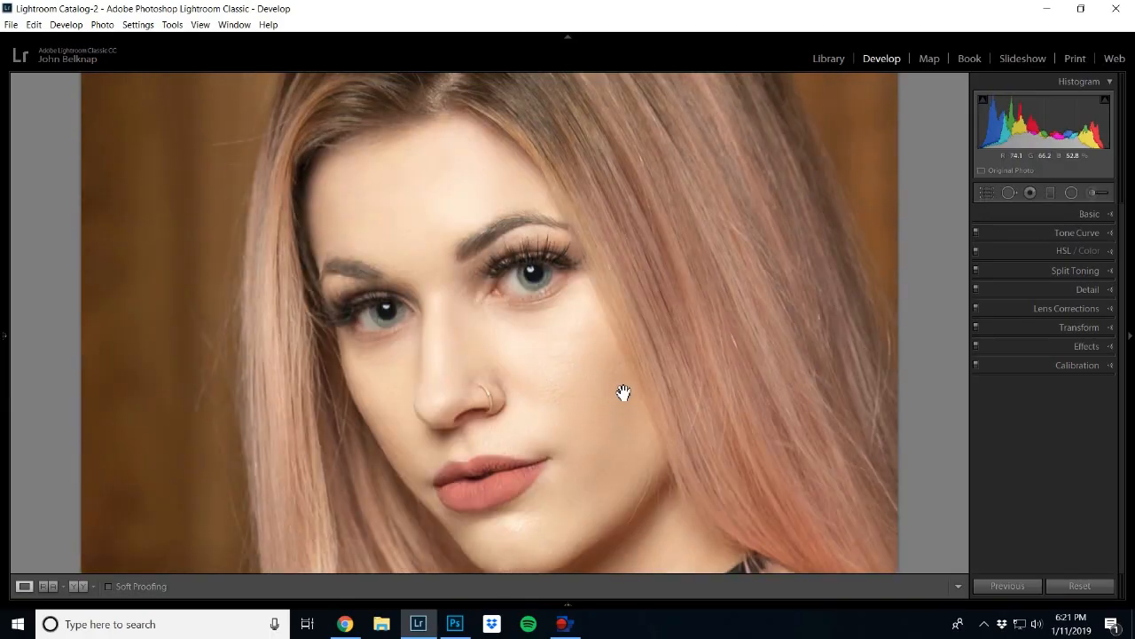
left_click(612, 351)
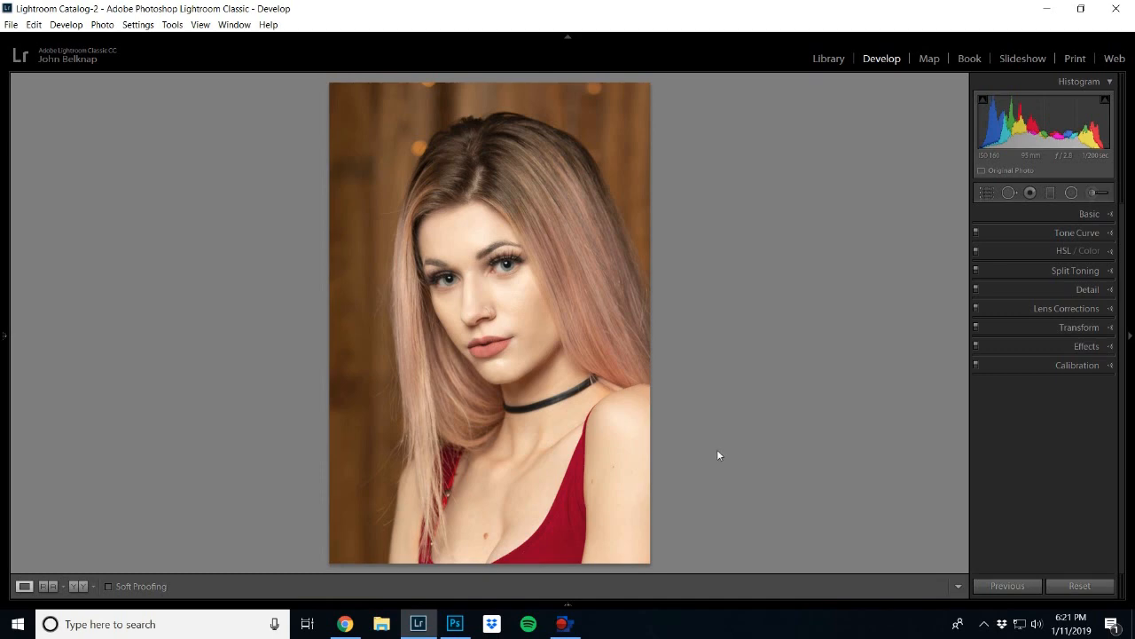
mouse_move(559, 614)
left_click(523, 327)
left_click_drag(689, 289, 699, 361)
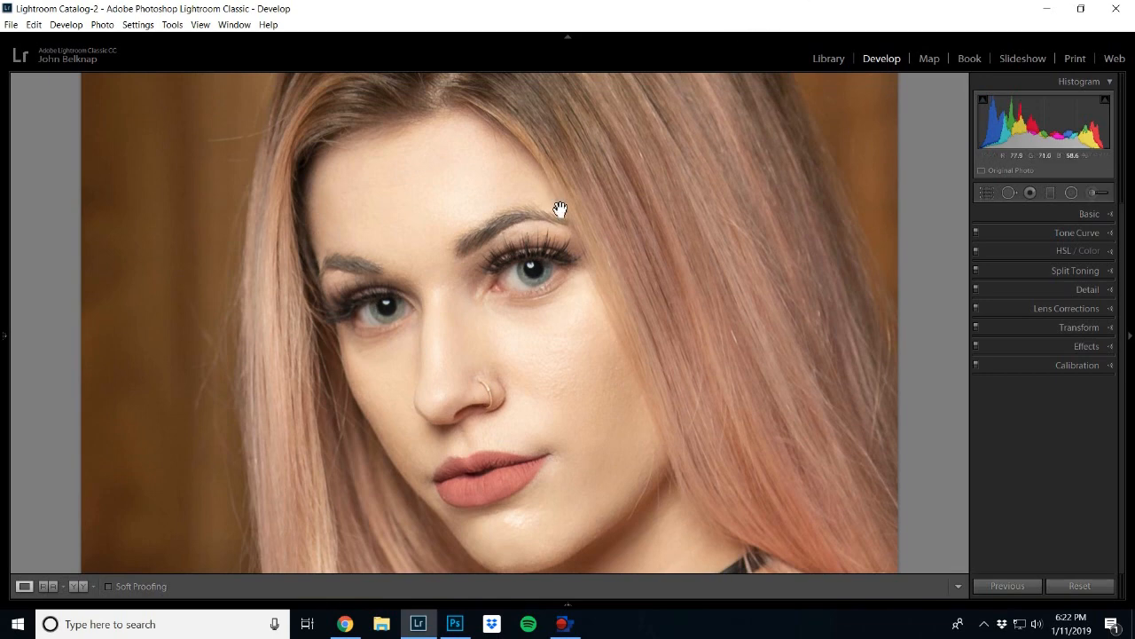
left_click(569, 287)
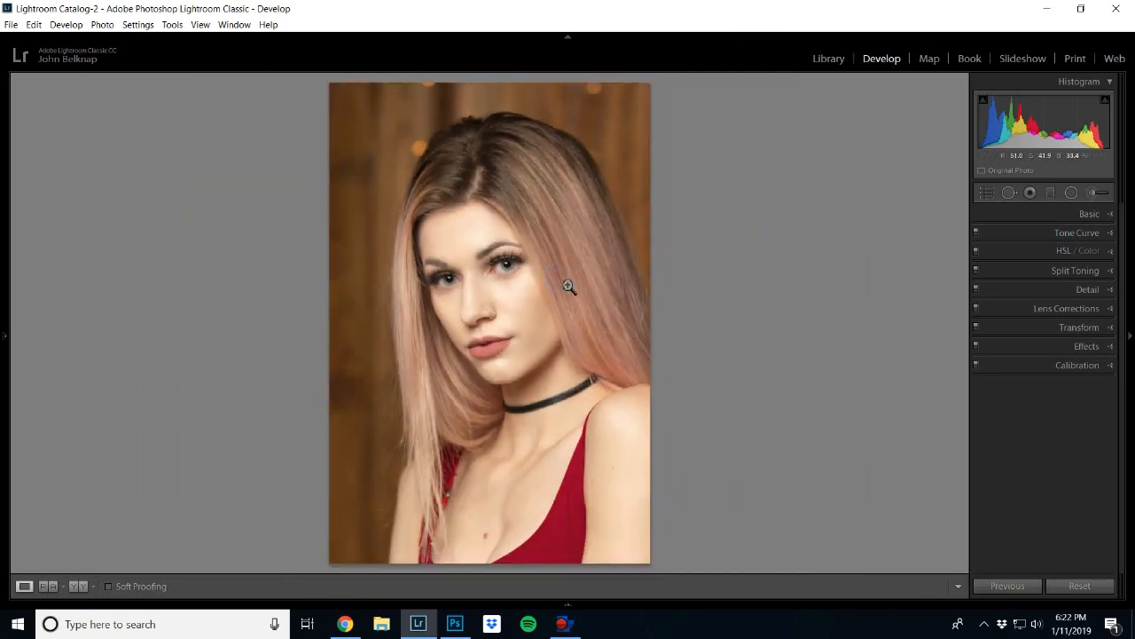